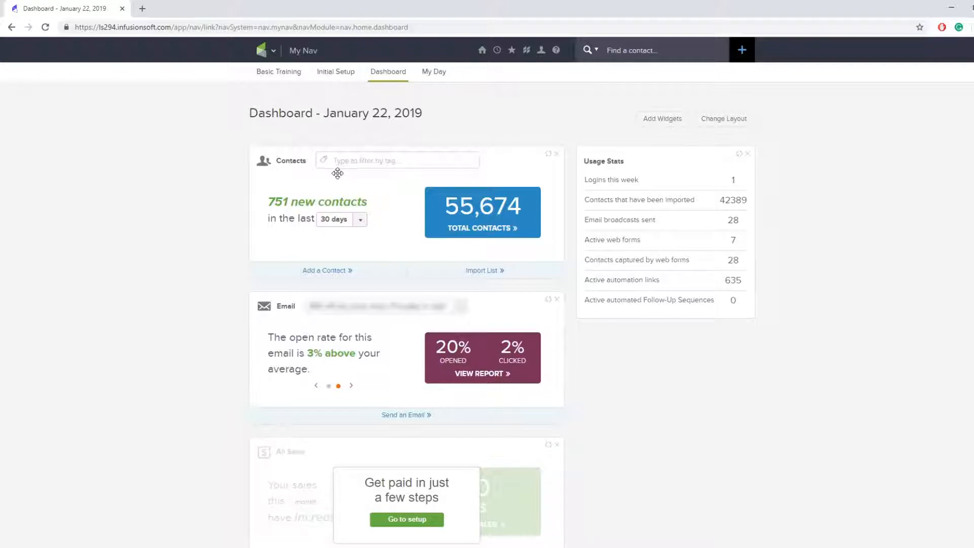
Go to Marketing > Email & Broadcasts from the My Nav menu
mouse_move(259, 50)
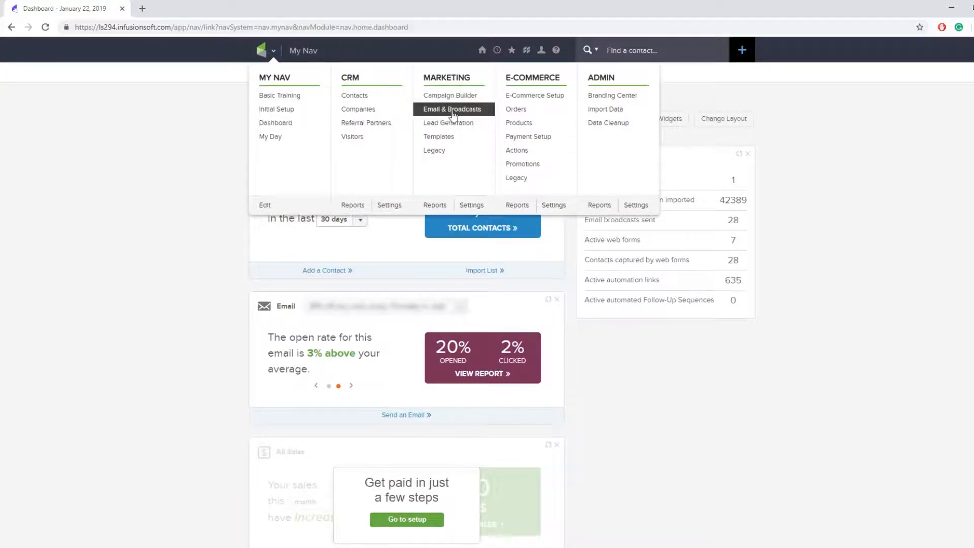
left_click(432, 111)
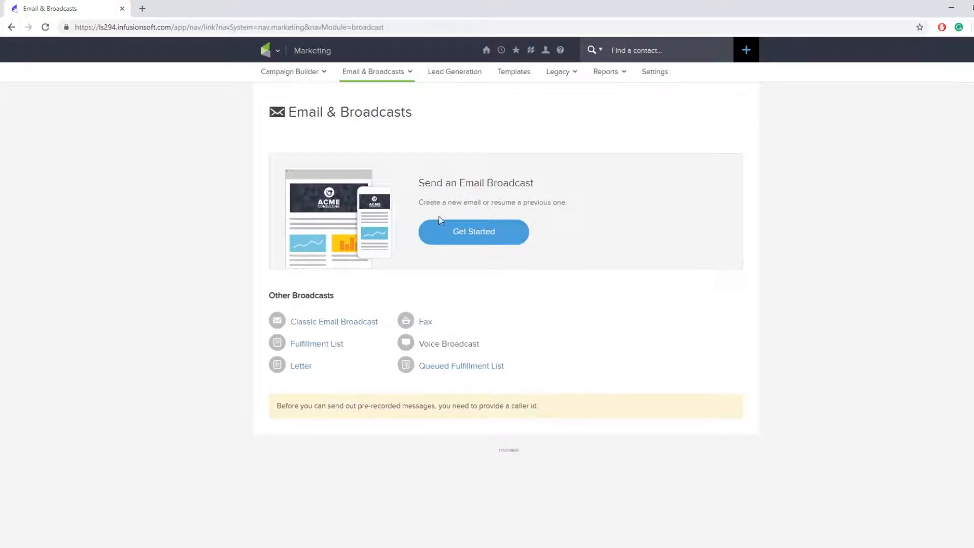
Start a new email broadcast and browse the template gallery's Newsletter, Sale and Simple Action designs
left_click(484, 241)
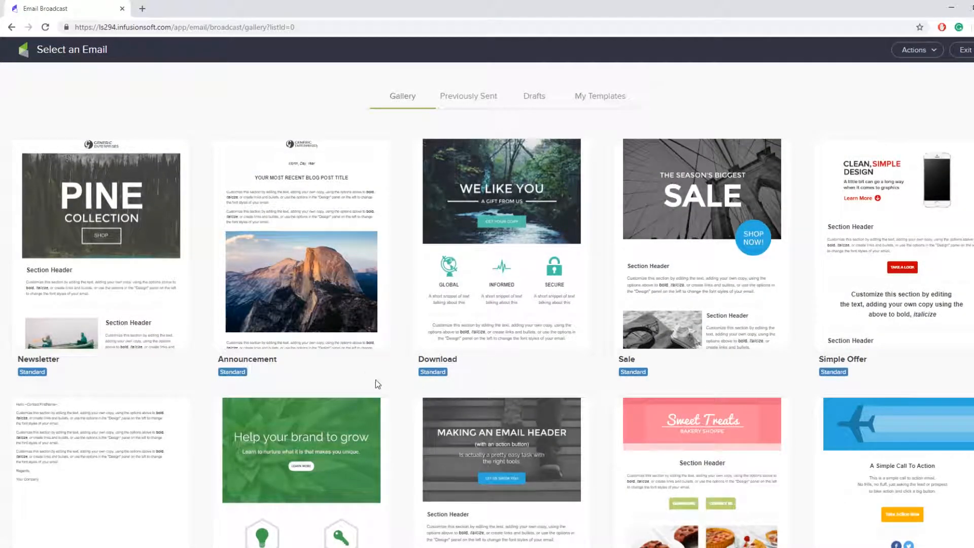
scroll(455, 316, "down", 7)
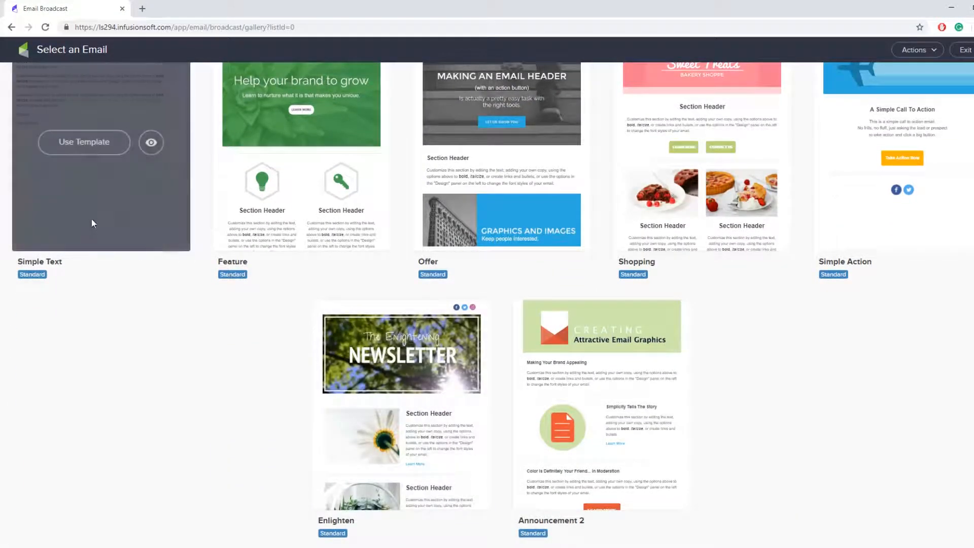
scroll(95, 194, "up", 2)
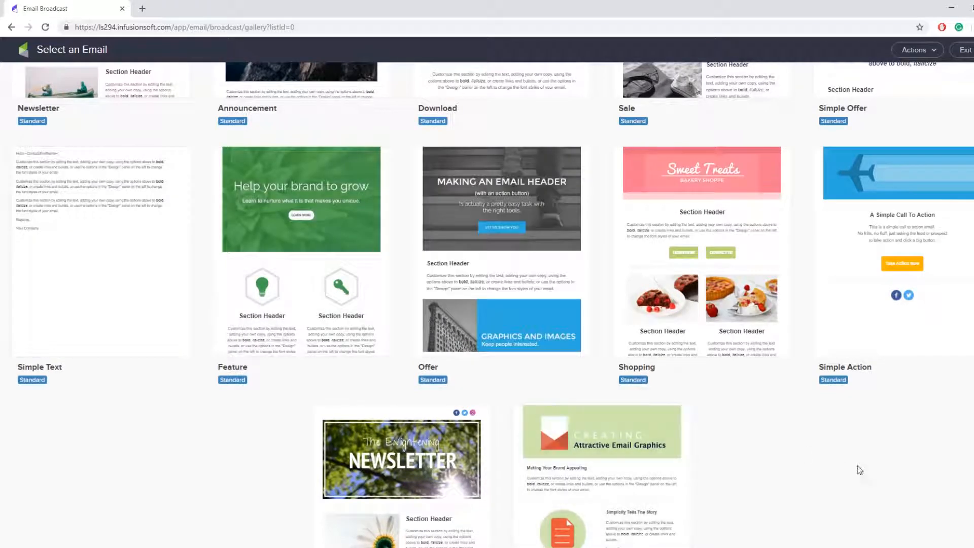
mouse_move(887, 312)
scroll(878, 340, "up", 3)
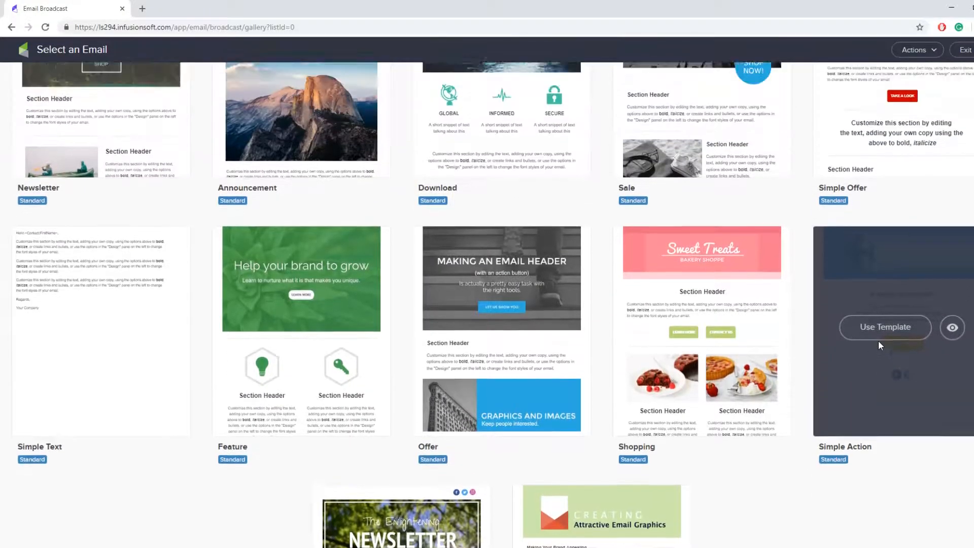
mouse_move(253, 238)
scroll(565, 356, "up", 2)
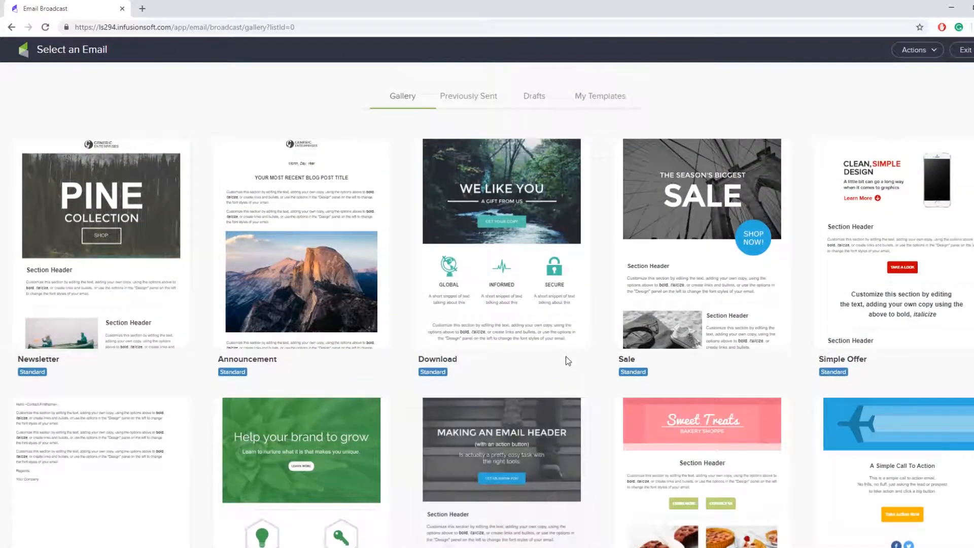
mouse_move(528, 347)
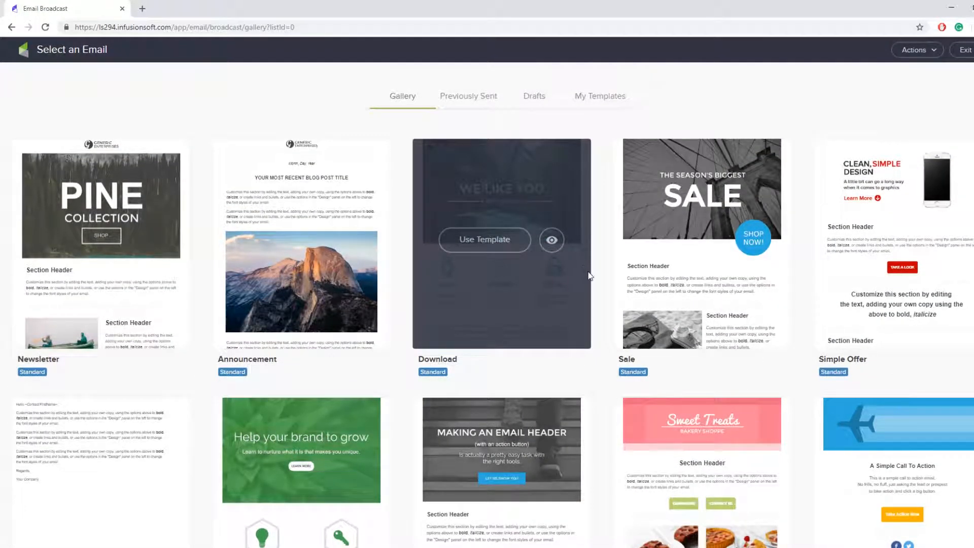
Create a blank email from Actions and collapse the sender and subject details
left_click(921, 53)
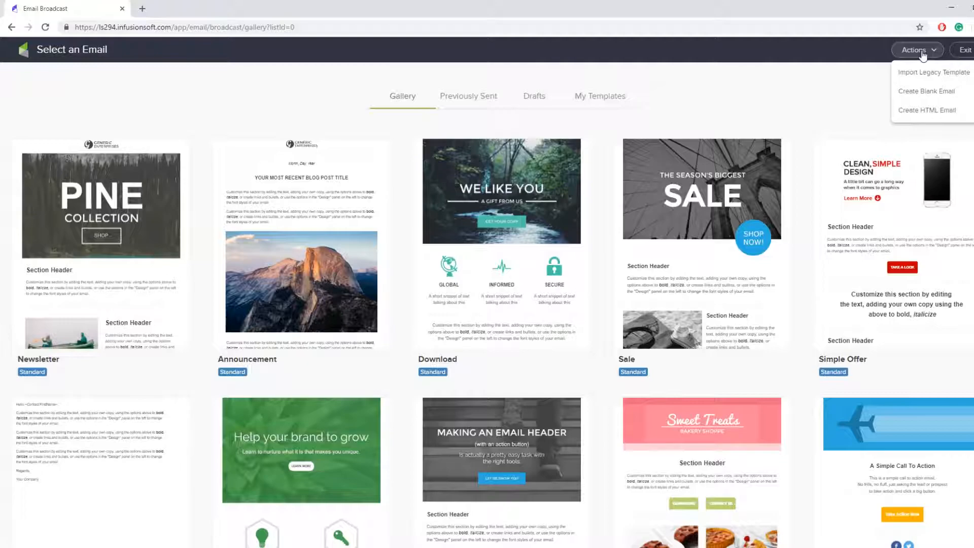
left_click(908, 98)
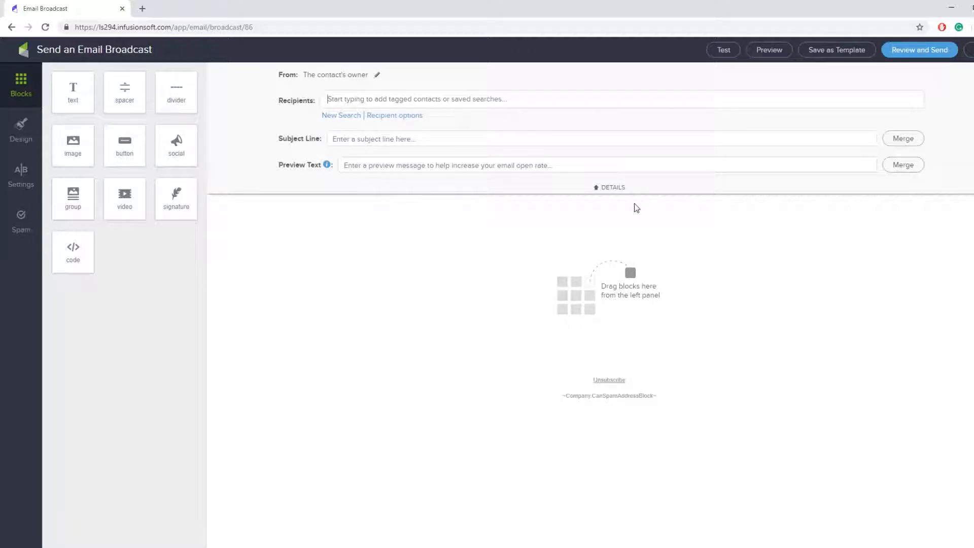
left_click(618, 188)
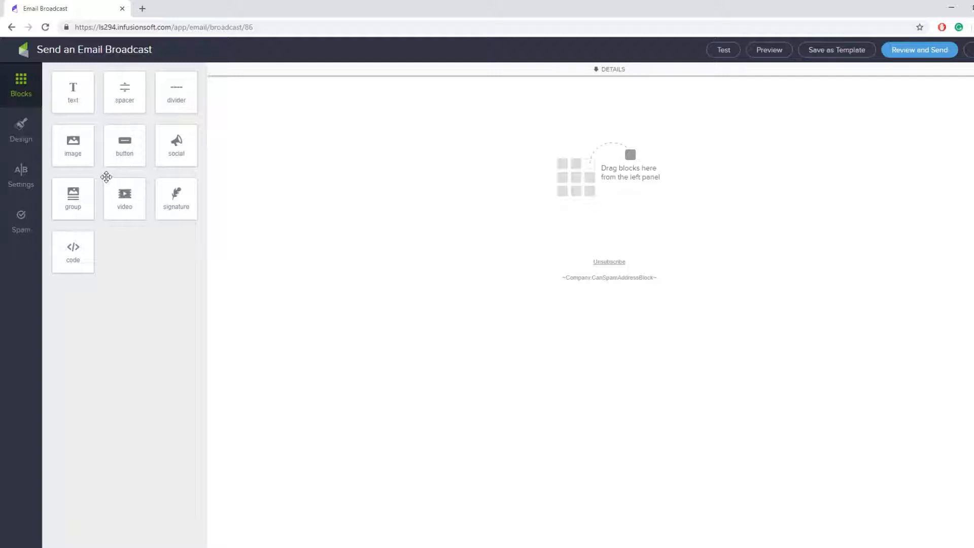
Add an image block with examplelogo.png and shrink it to a small centered logo
mouse_move(68, 158)
left_mouse_down()
mouse_move(107, 166)
mouse_move(517, 145)
mouse_move(83, 161)
left_mouse_up()
left_click_drag(65, 148, 564, 164)
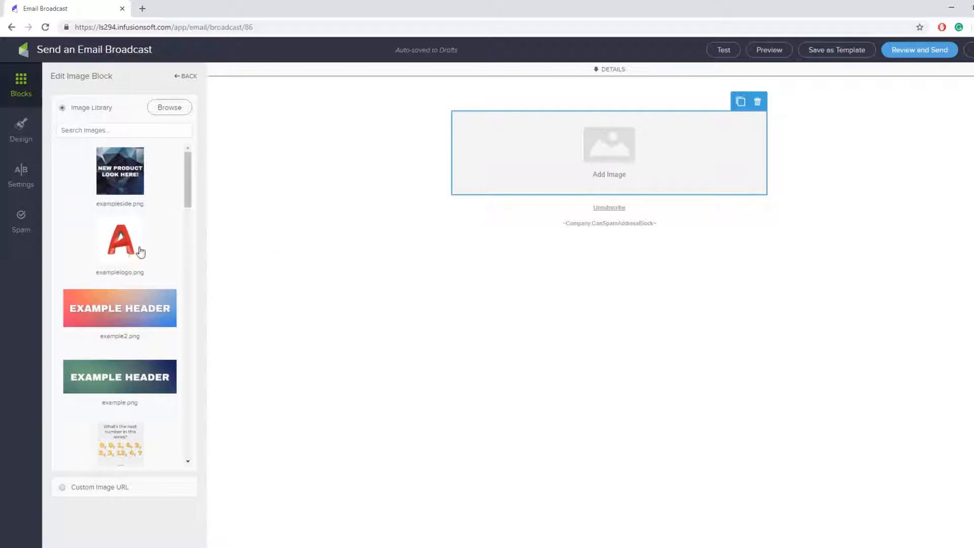
left_click(116, 258)
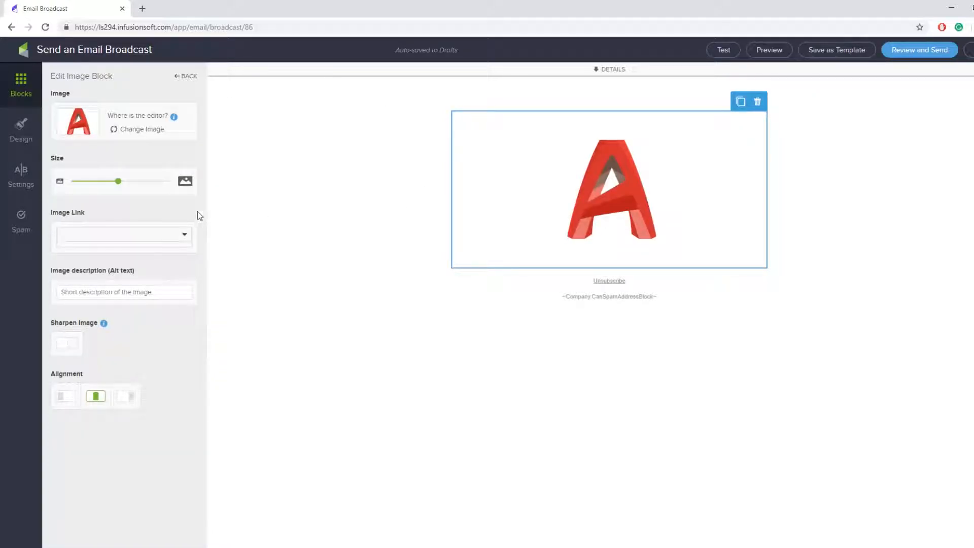
left_click_drag(102, 180, 81, 182)
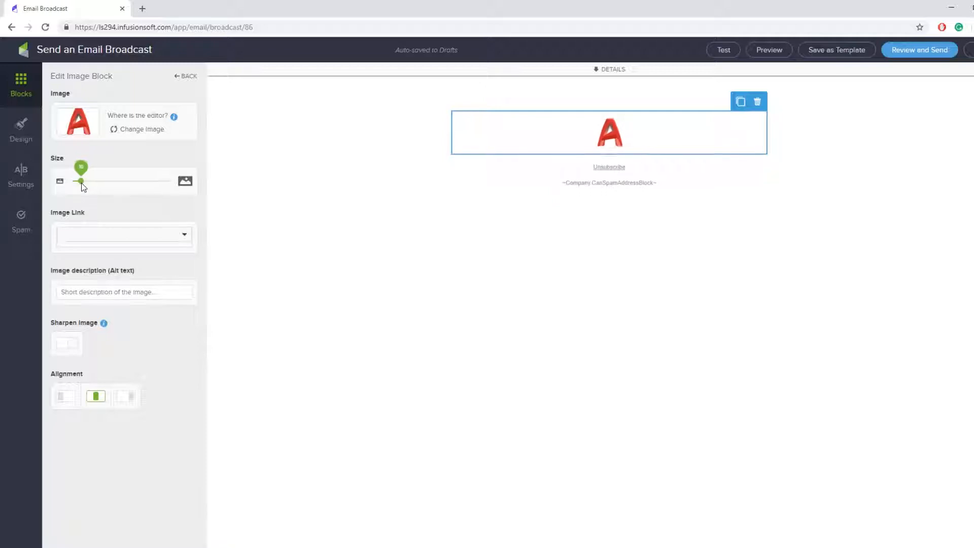
left_click(332, 196)
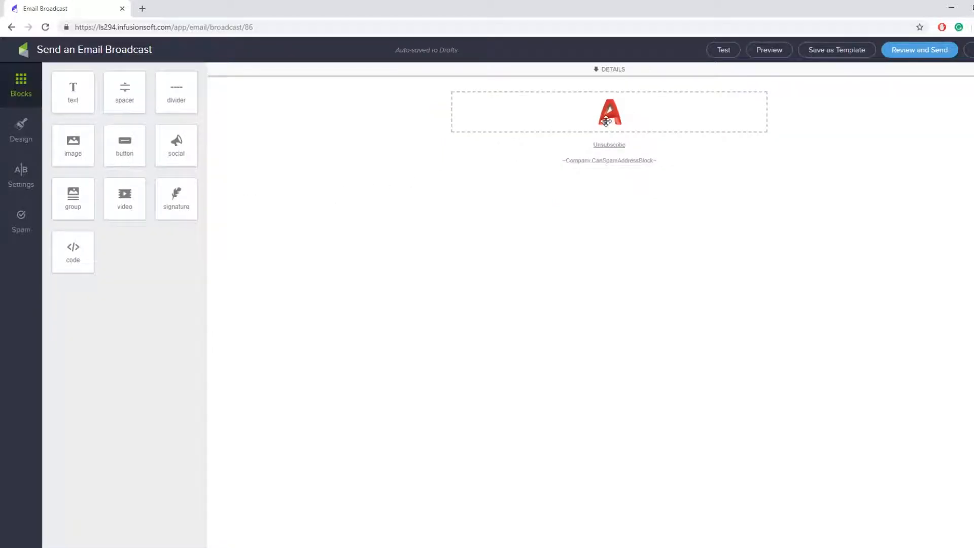
Add a second image block below the logo with example2.png enlarged to full width
left_click_drag(71, 152, 623, 142)
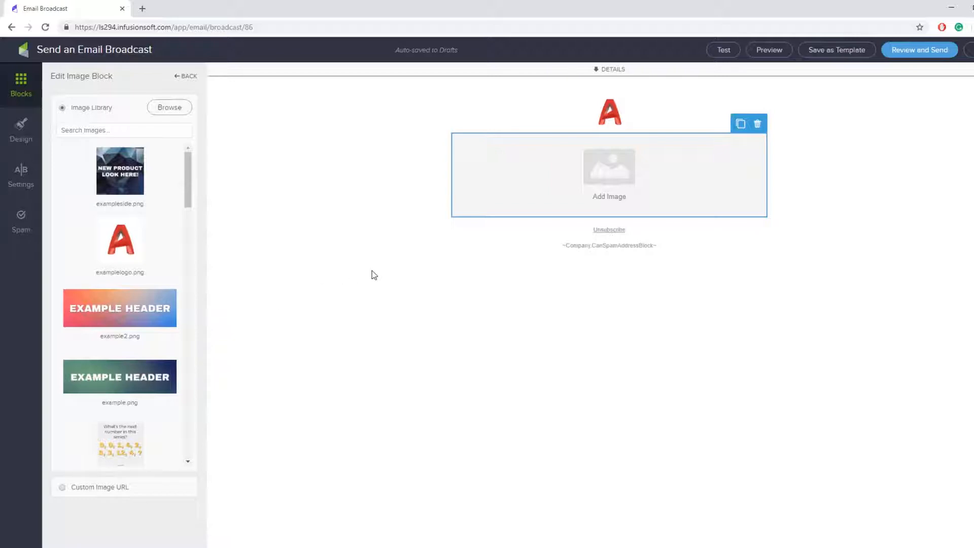
left_click(123, 325)
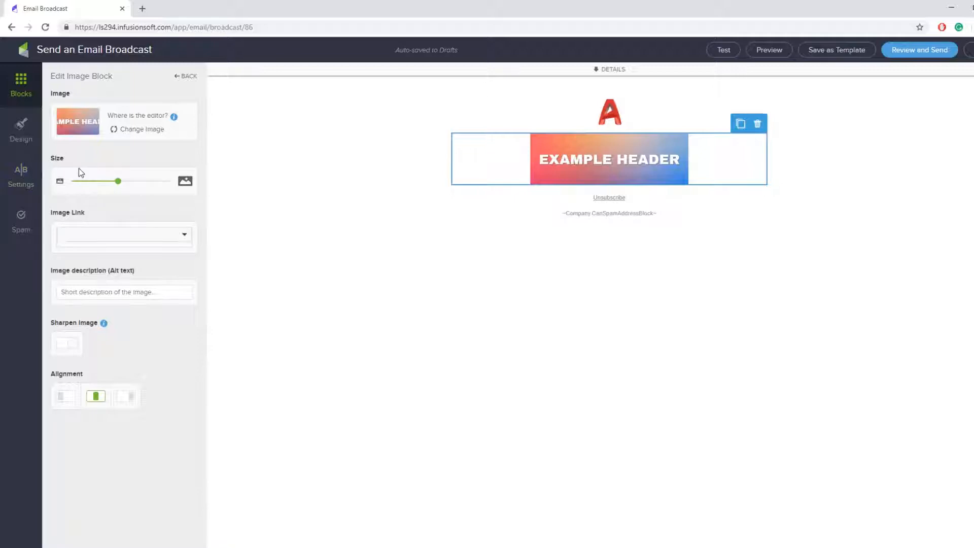
left_click_drag(119, 182, 173, 183)
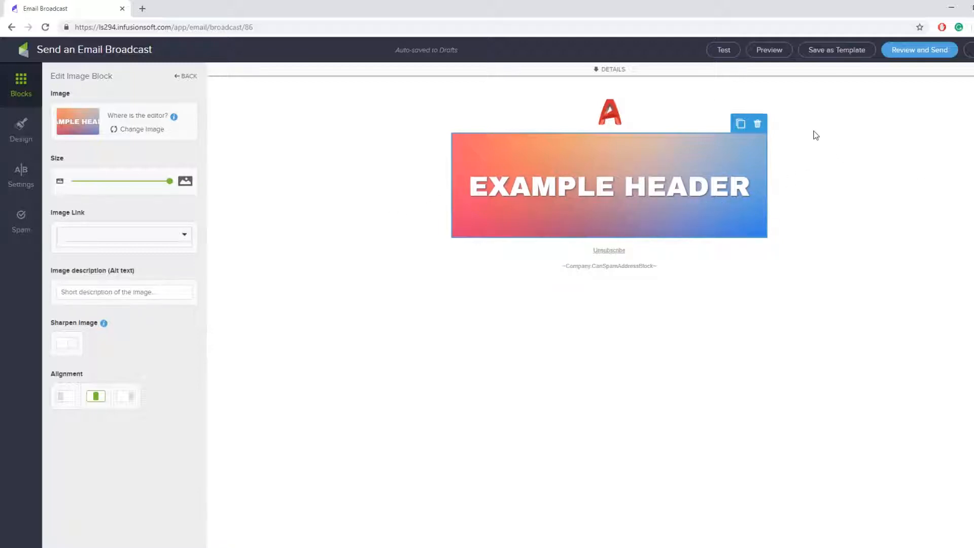
left_click(777, 52)
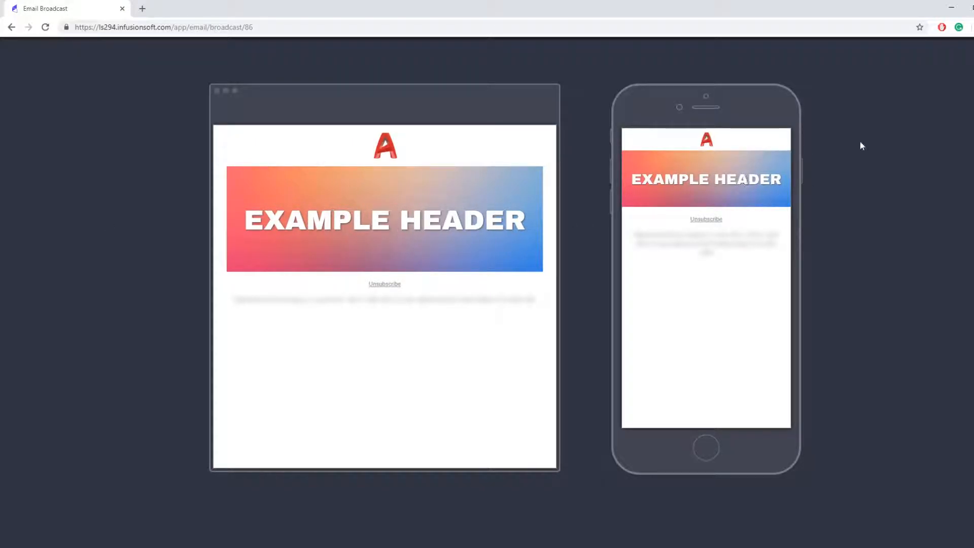
left_click(972, 57)
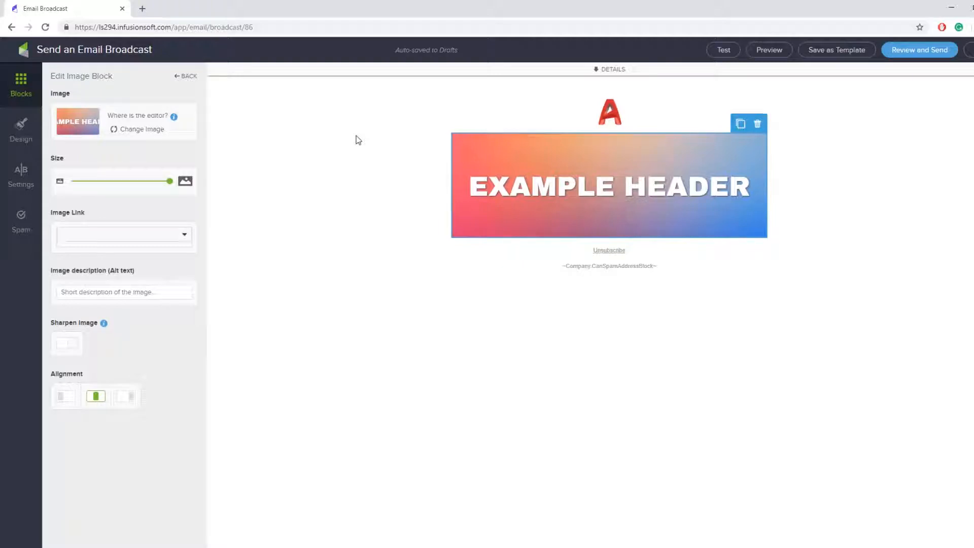
left_click(172, 118)
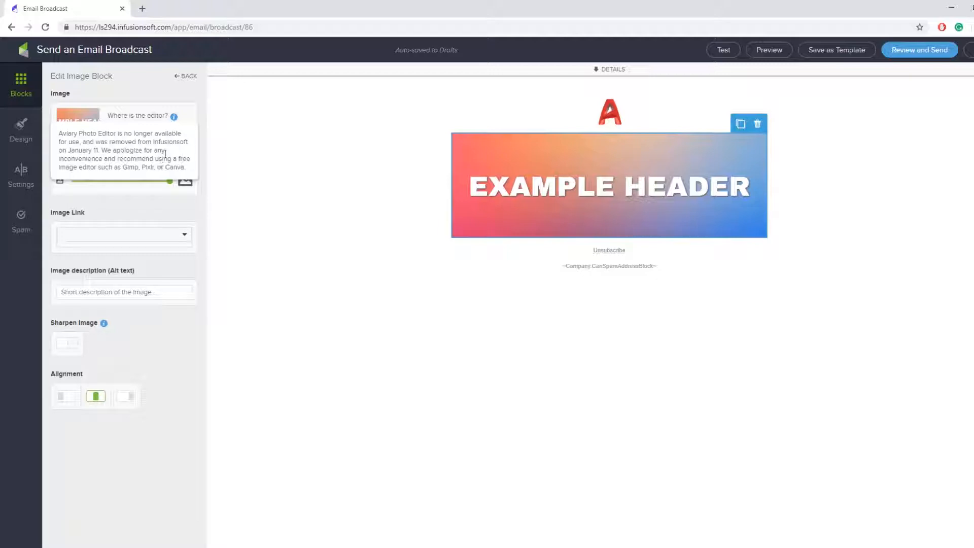
left_click(152, 96)
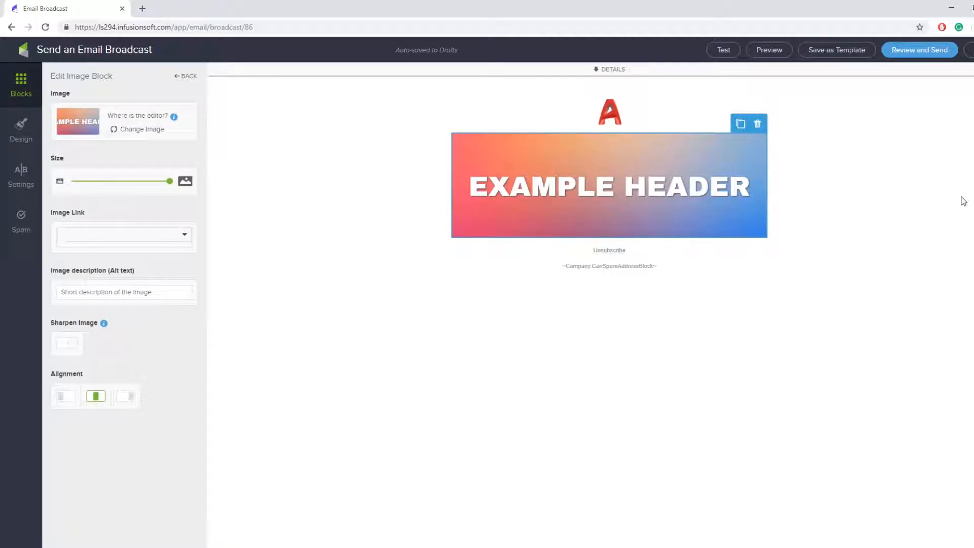
left_click(885, 218)
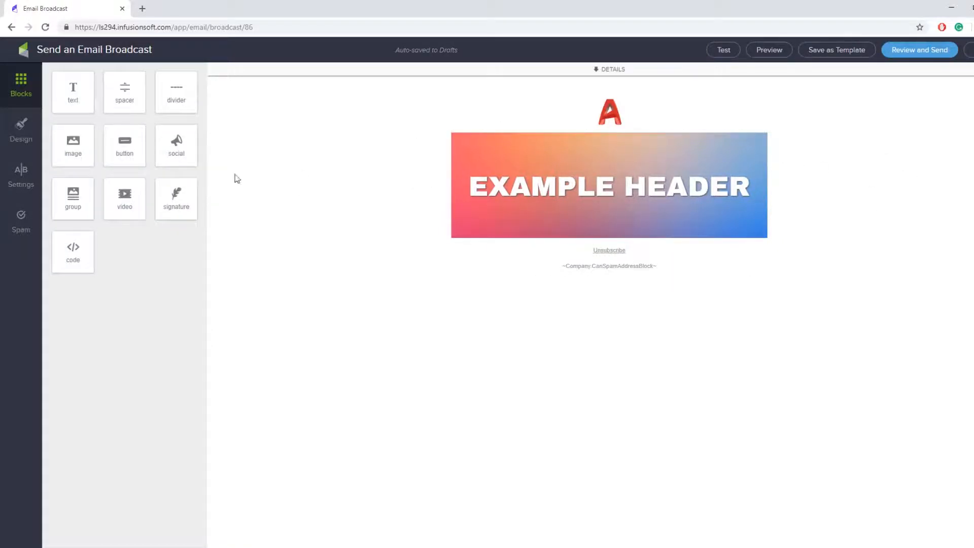
left_click(546, 208)
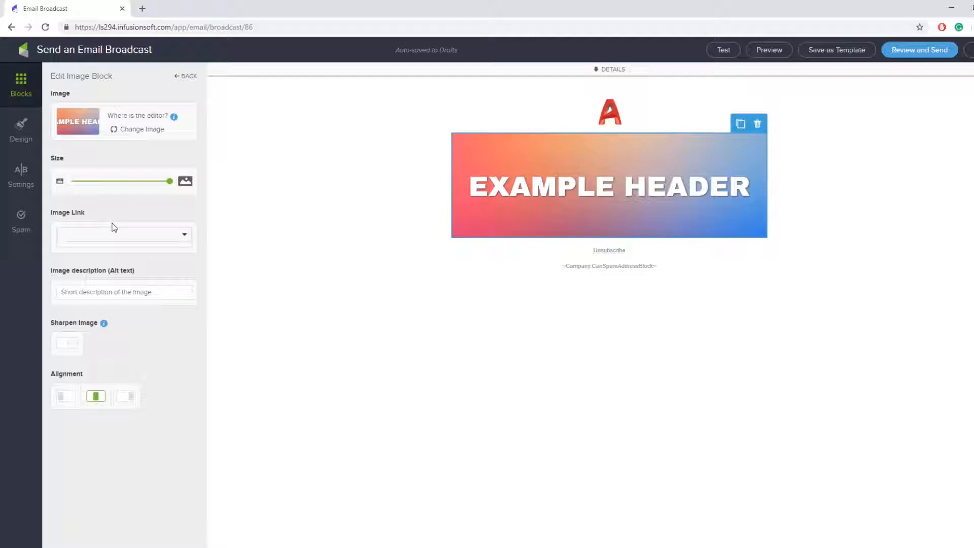
left_click(105, 238)
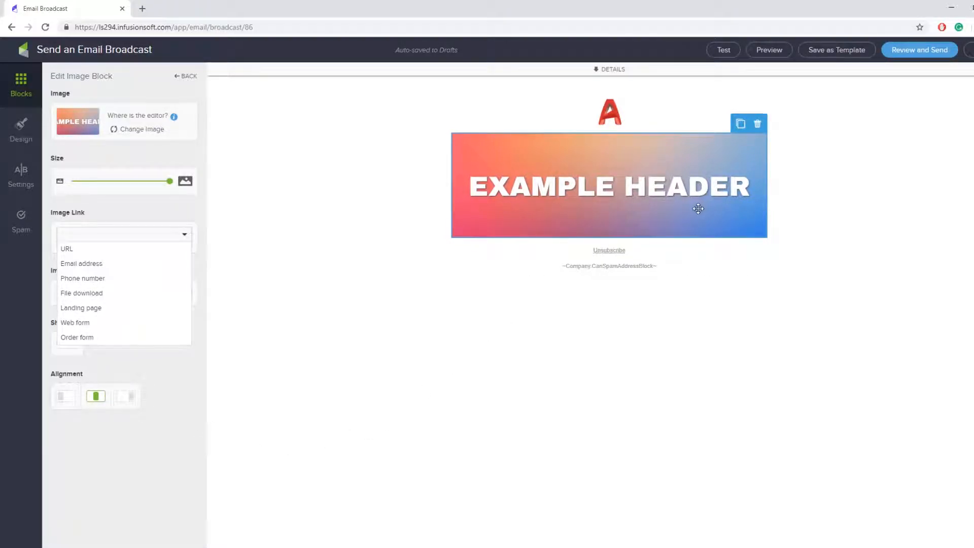
left_click(116, 253)
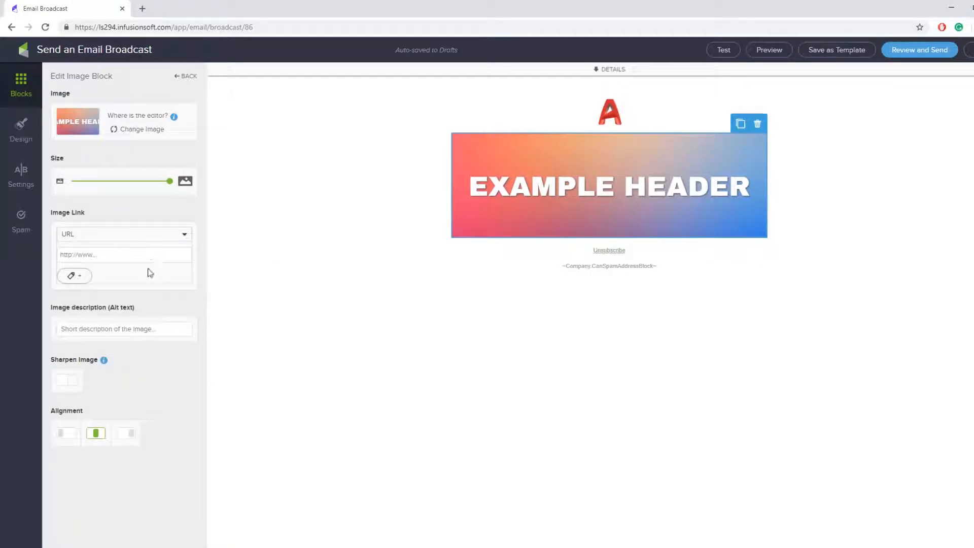
left_click(146, 259)
type("www.27northern")
type("erprises.com")
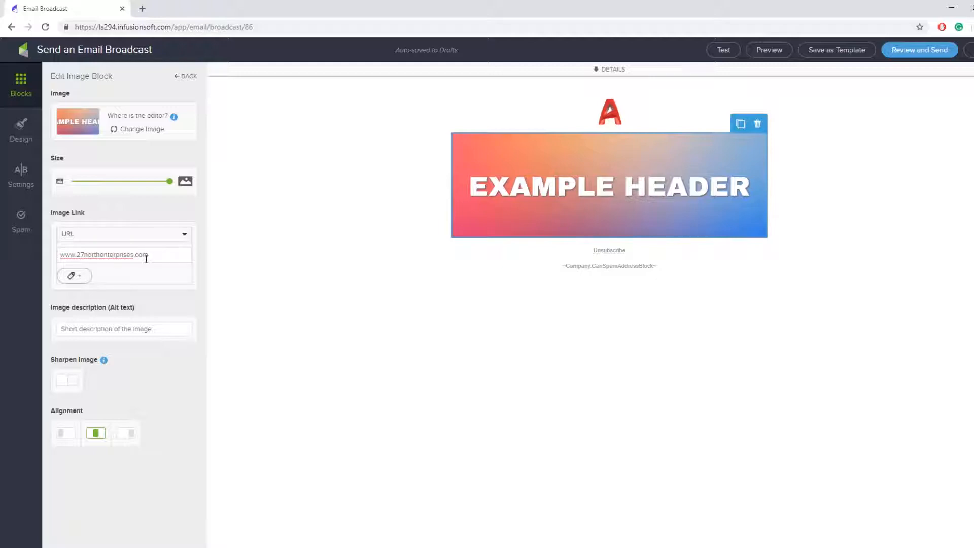
left_click(144, 296)
left_click(781, 53)
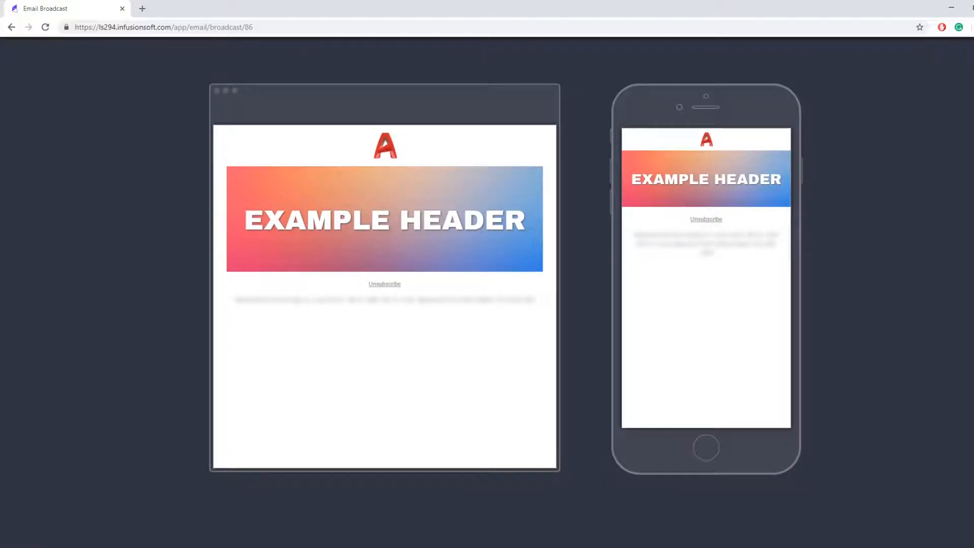
left_click(960, 72)
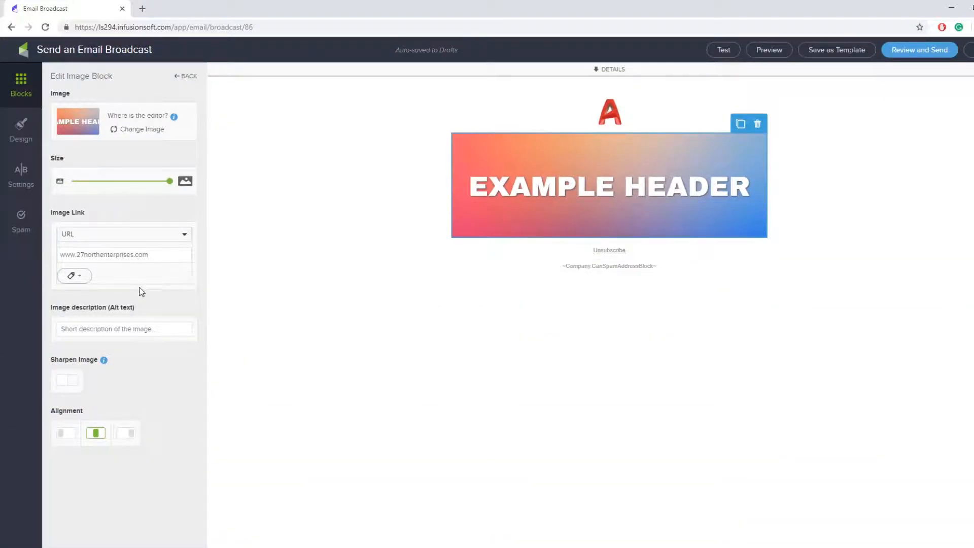
Tag contacts who click the header with 'Imported -> 3/15/2018 3:39 PM'
left_click(74, 276)
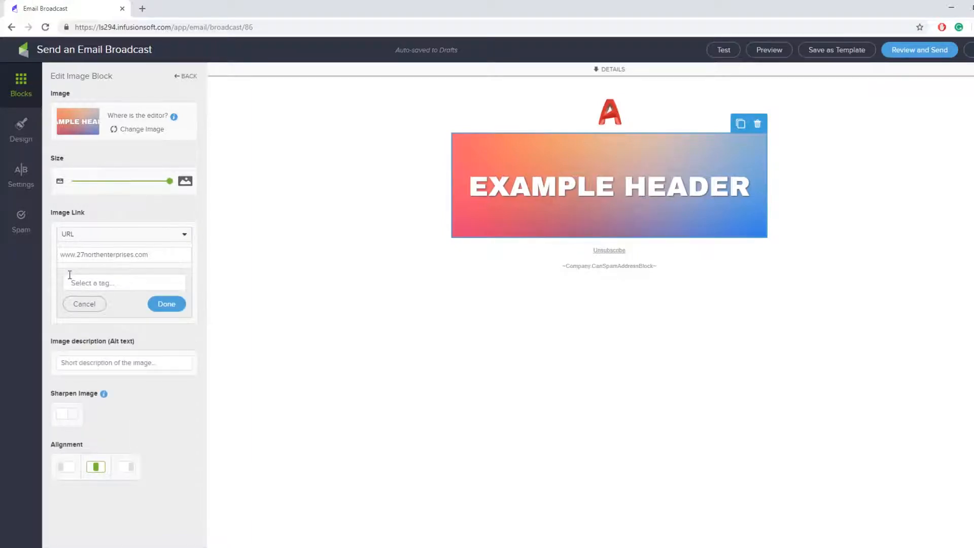
left_click(85, 304)
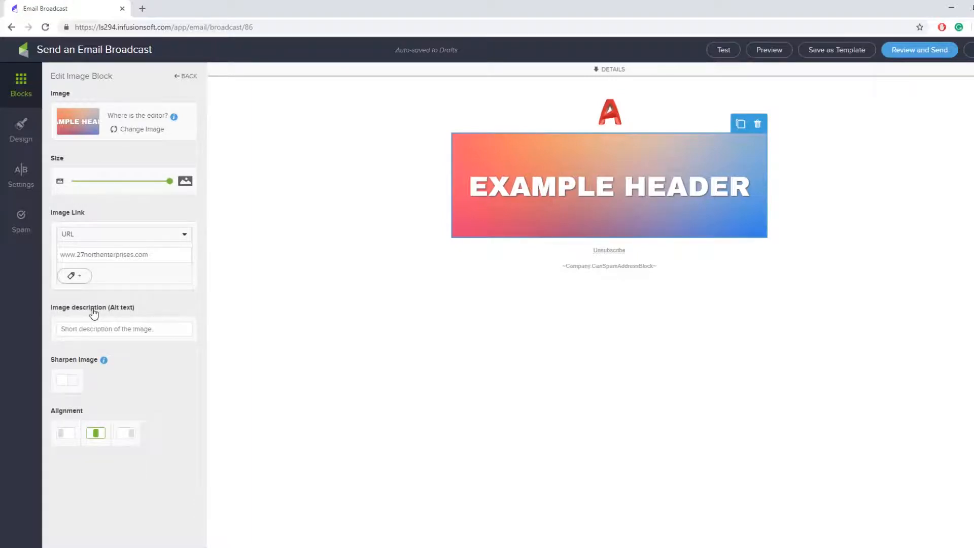
left_click(72, 276)
left_click(91, 304)
left_click(87, 276)
left_click(91, 284)
scroll(142, 360, "down", 5)
left_click(131, 345)
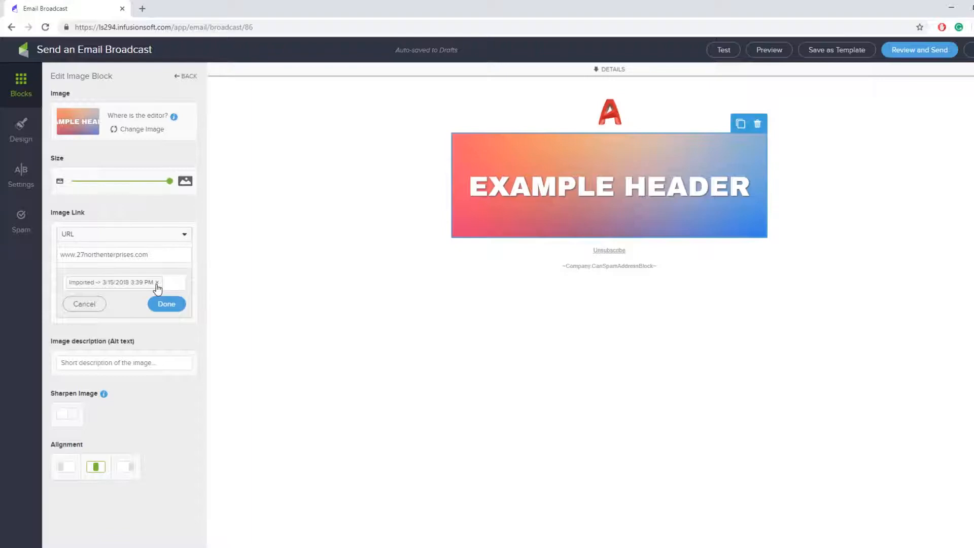
Try Email address, Phone number, File download and Landing page as the header's link type
left_click(114, 235)
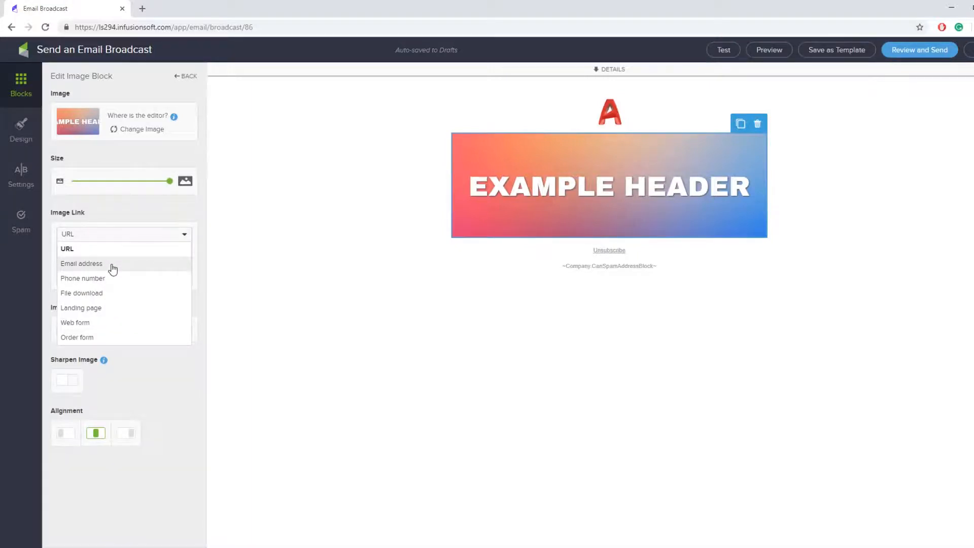
left_click(113, 264)
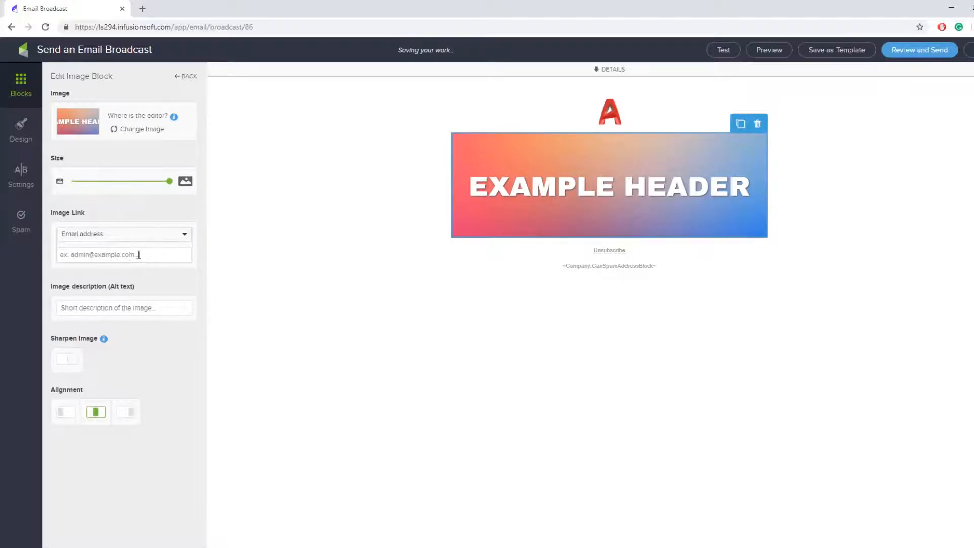
left_click(131, 240)
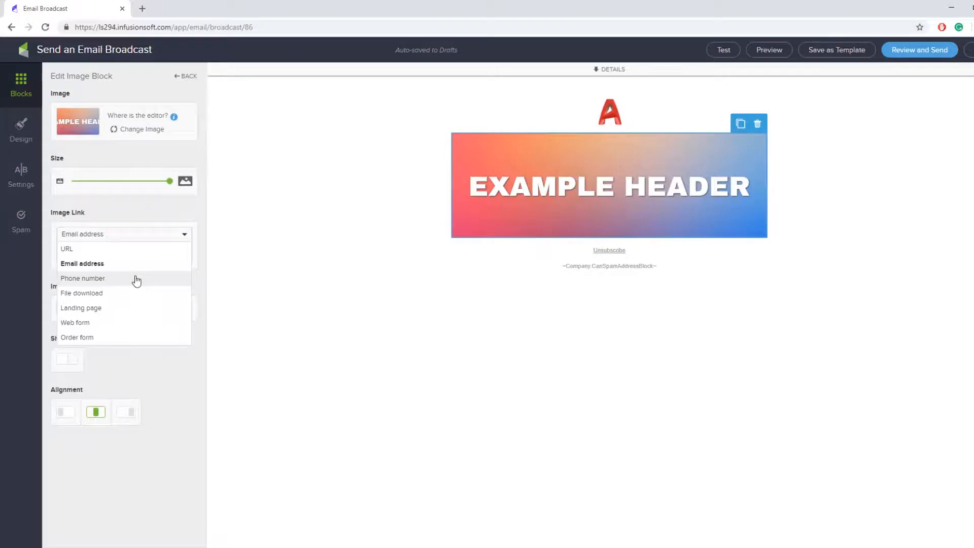
left_click(135, 277)
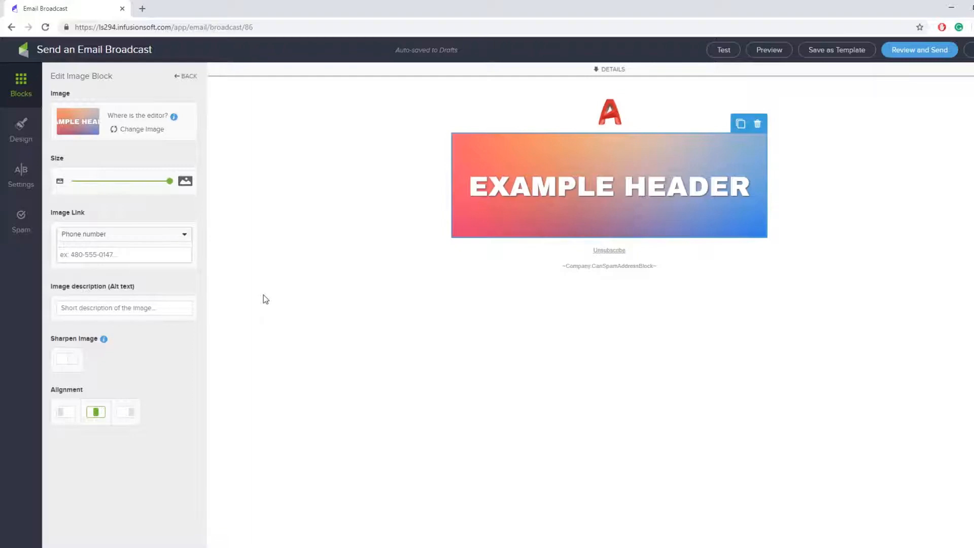
left_click(173, 234)
left_click(162, 291)
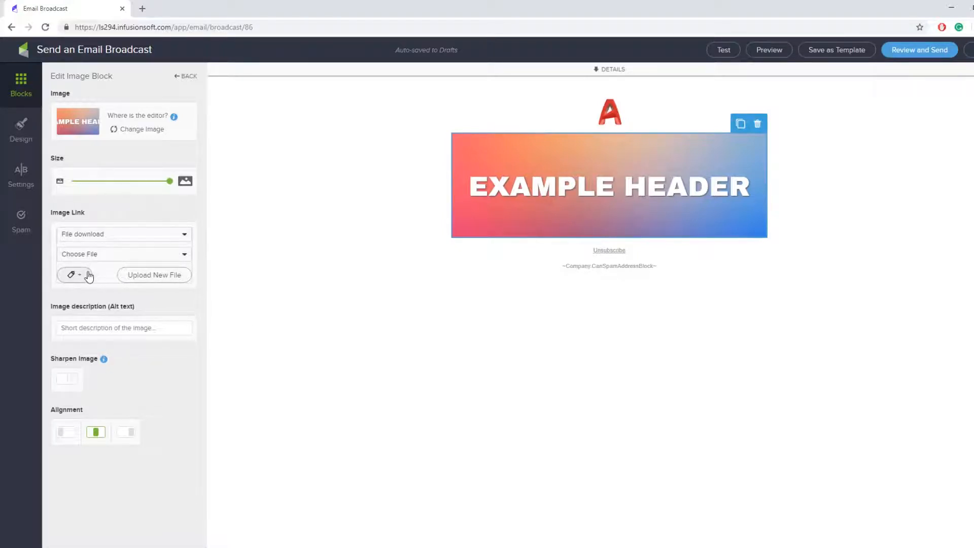
left_click(72, 275)
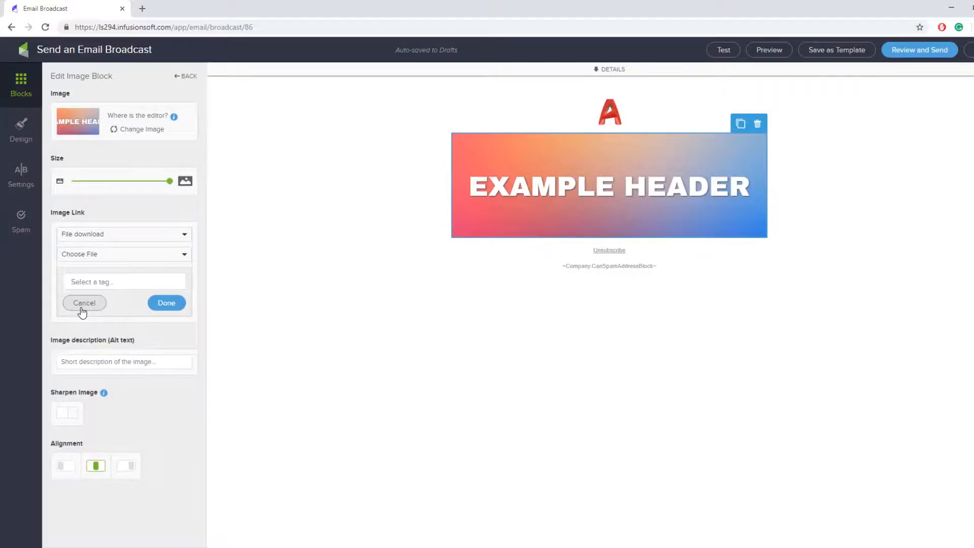
left_click(84, 302)
left_click(97, 236)
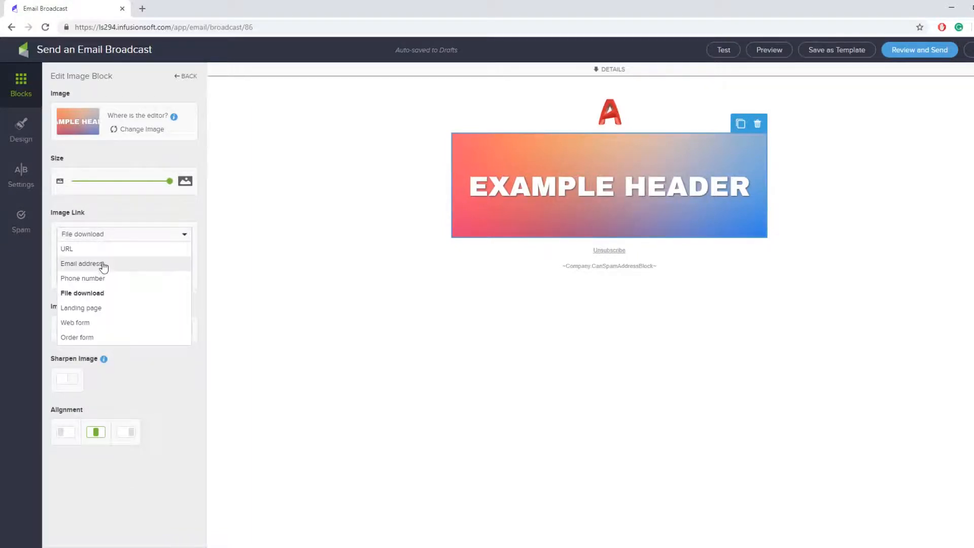
left_click(111, 309)
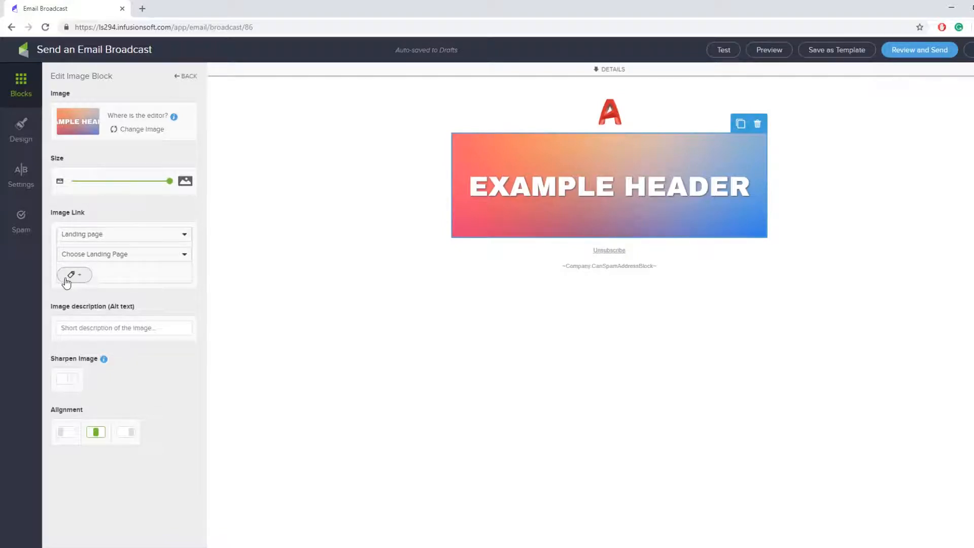
Cycle the link type through URL, Landing page and Web form, ending on Order form
left_click(98, 234)
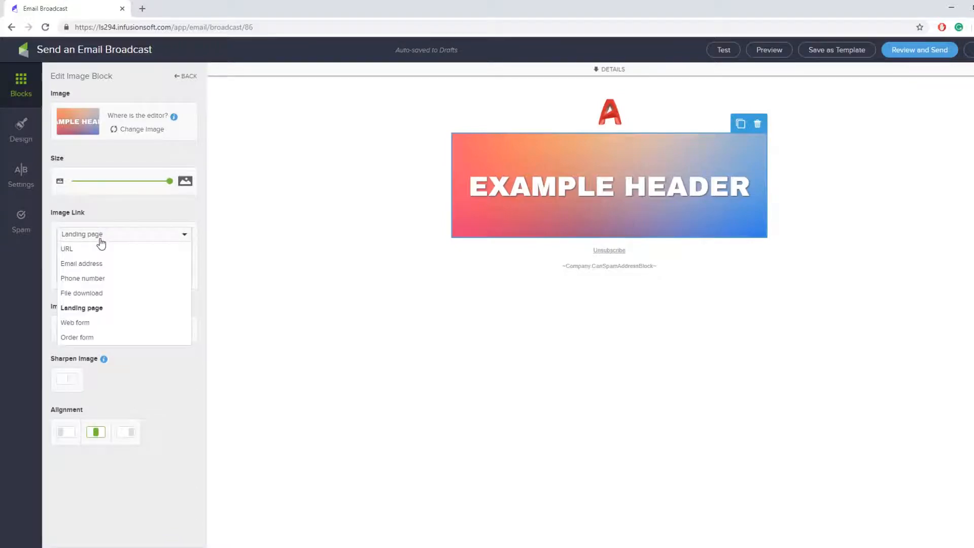
left_click(89, 246)
left_click(120, 253)
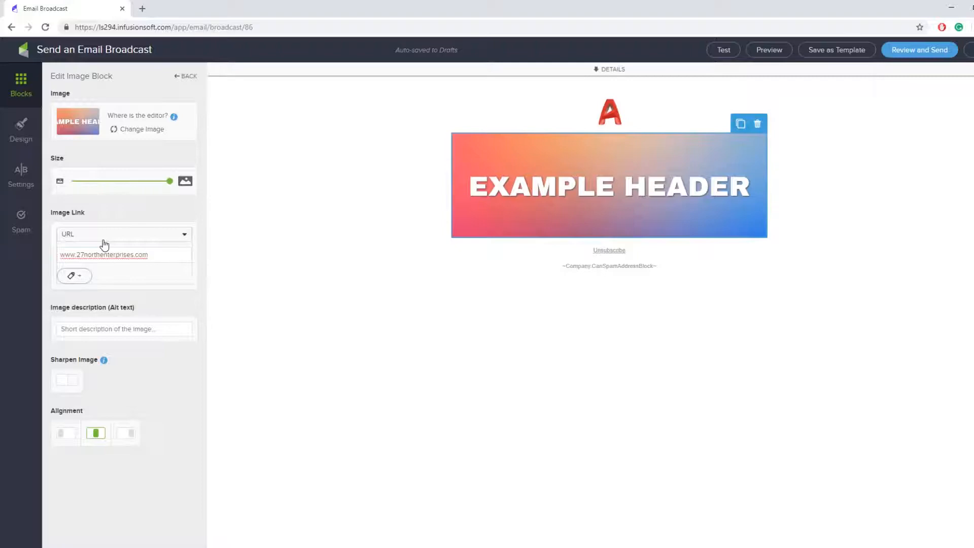
left_click(103, 240)
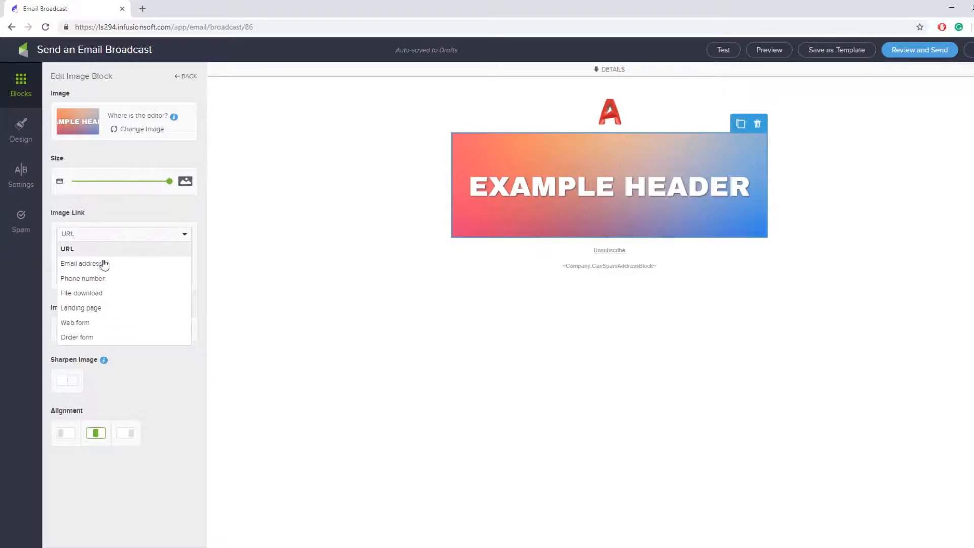
left_click(102, 309)
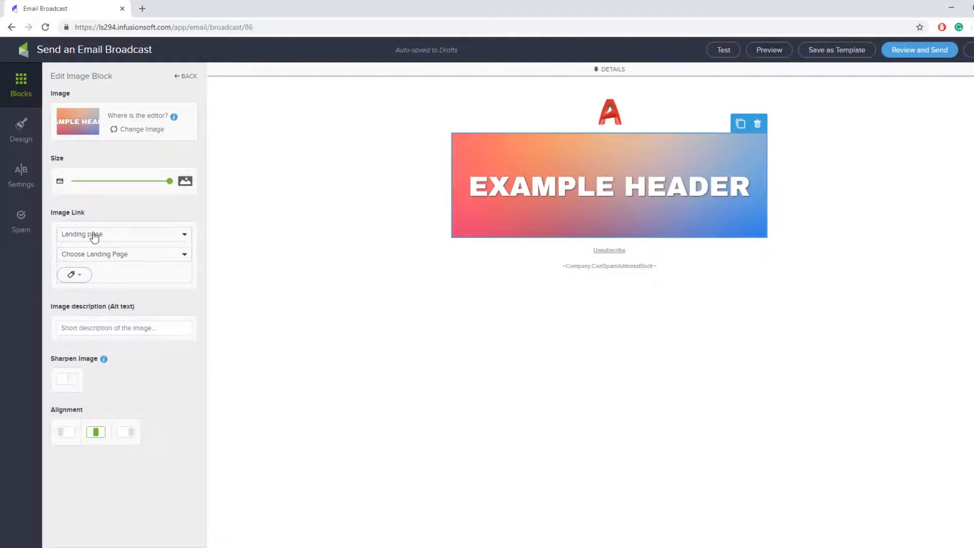
left_click(94, 235)
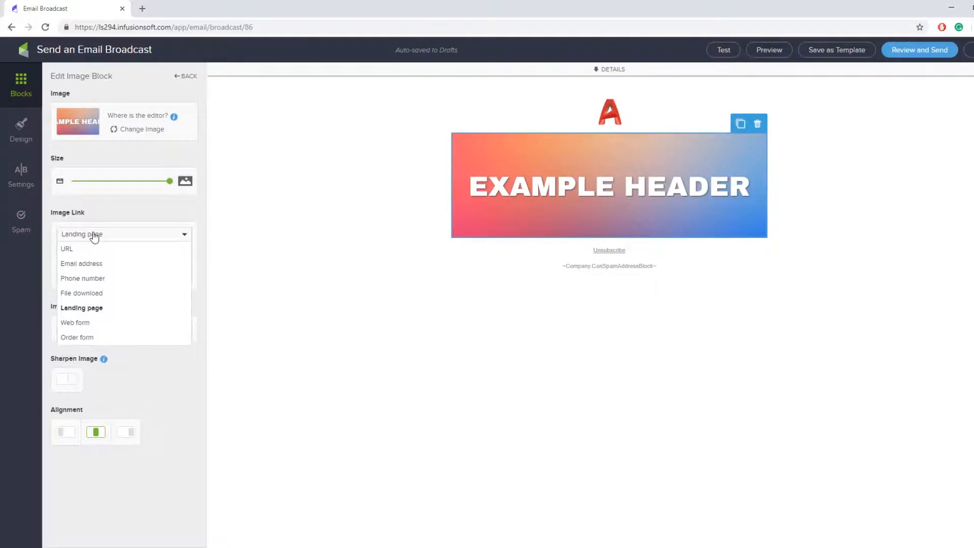
left_click(97, 323)
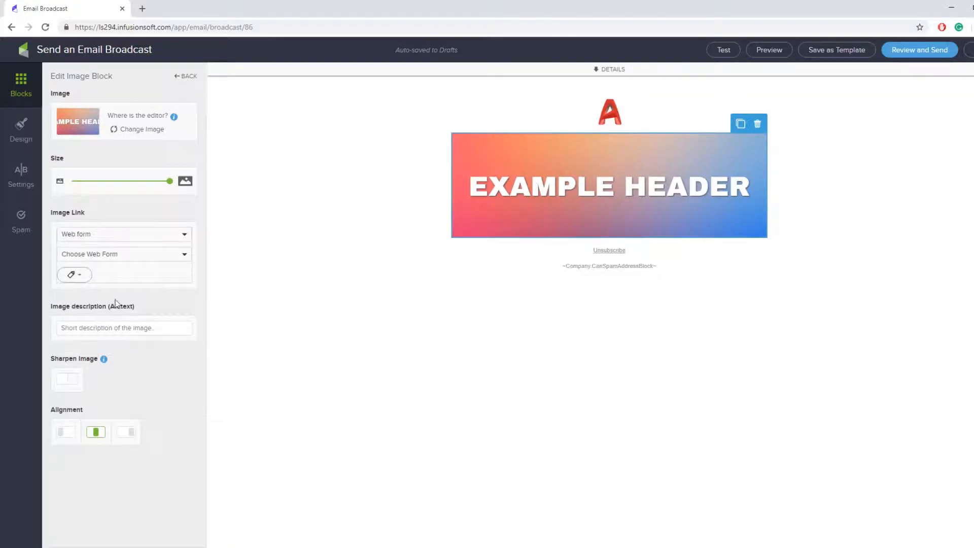
left_click(150, 262)
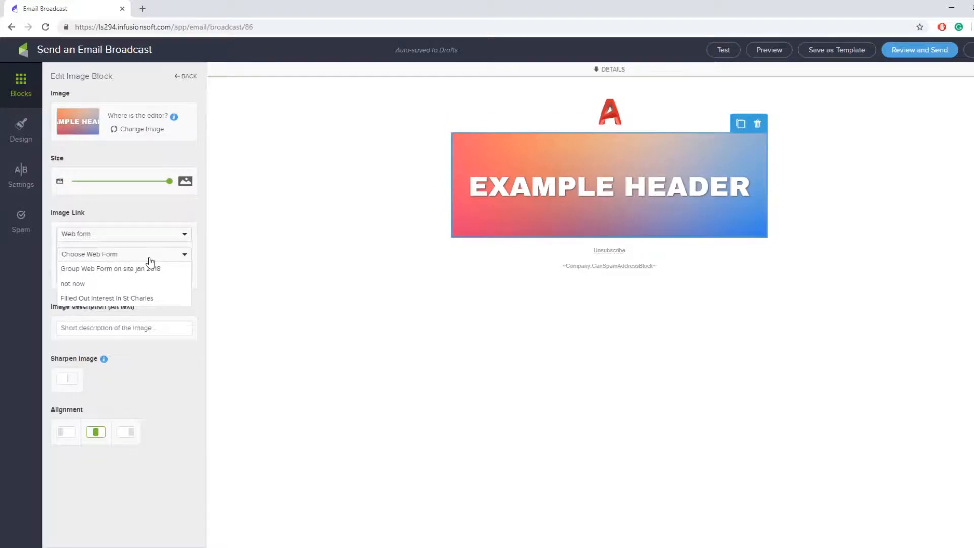
left_click(150, 261)
left_click(75, 277)
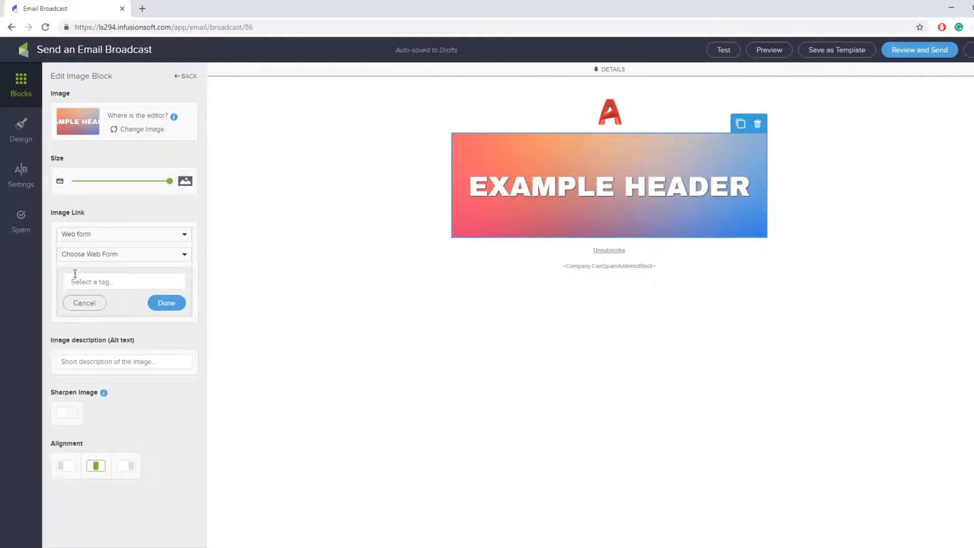
left_click(102, 236)
left_click(81, 337)
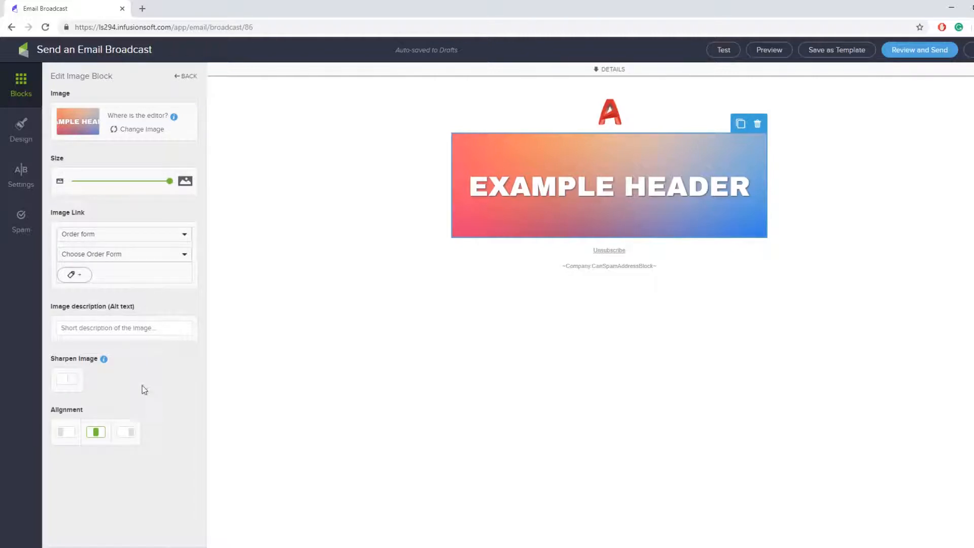
Set the header's link back to URL and give it the alt text 'Email header'
left_click(99, 235)
left_click(93, 250)
left_click(135, 327)
left_click_drag(49, 303, 136, 305)
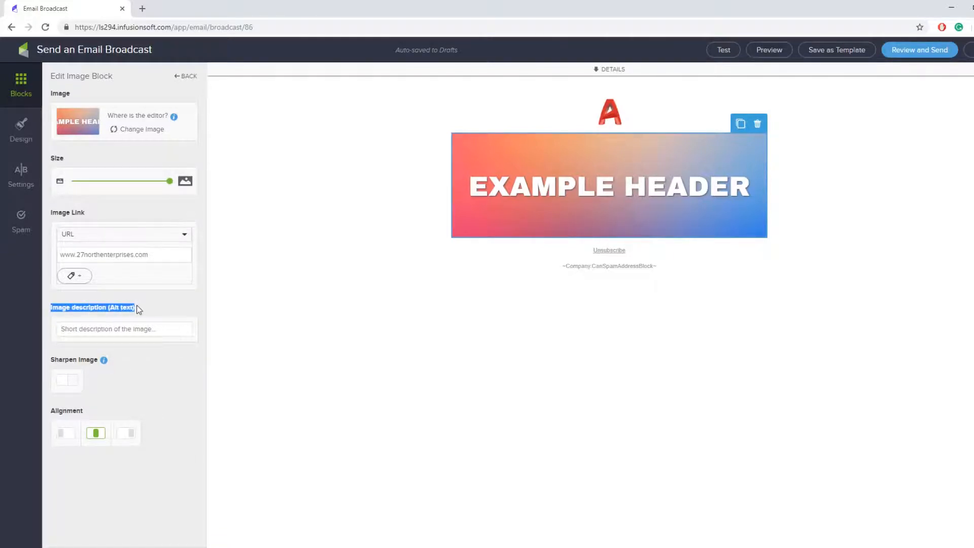
left_click(144, 304)
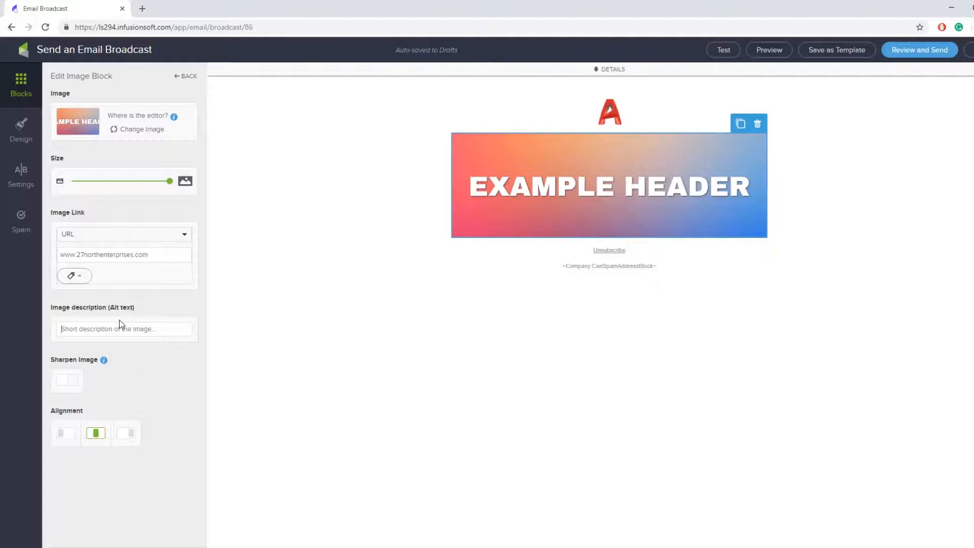
type("Email header")
Toggle the header image's Sharpen setting on and off, leaving it off
left_click(66, 383)
left_click(66, 383)
left_click(65, 383)
left_click(65, 383)
left_click(65, 383)
Try left, center and right alignment on the header, leaving it centered, then select the logo
left_click(67, 439)
left_click(94, 437)
left_click(124, 437)
left_click(94, 437)
left_click(67, 437)
left_click(95, 436)
left_click(126, 436)
left_click(94, 436)
left_click(69, 439)
left_click(96, 439)
left_click(120, 439)
left_click(96, 437)
left_click(67, 437)
left_click(95, 439)
left_click(590, 112)
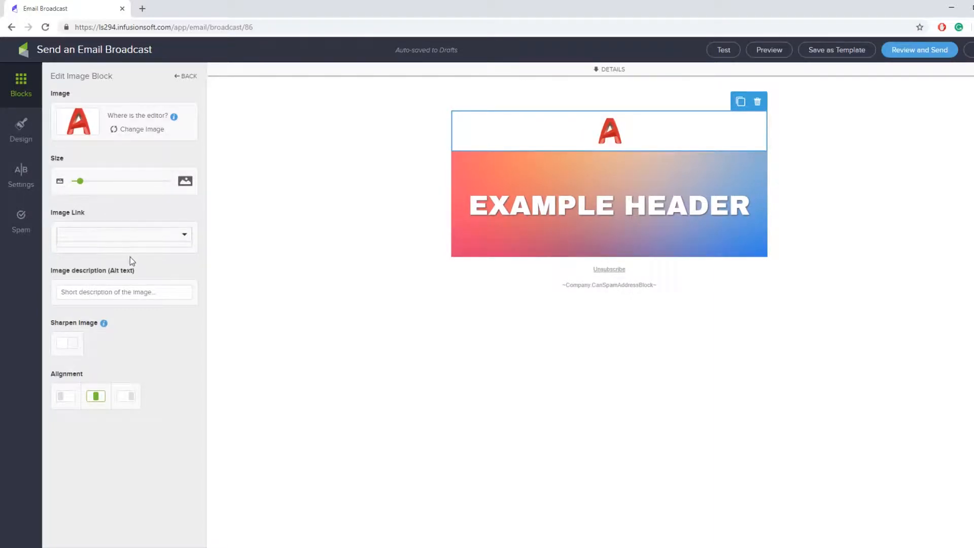
Left-align the logo, then try center and justify on the placeholder paragraph before left-aligning it
left_click(69, 399)
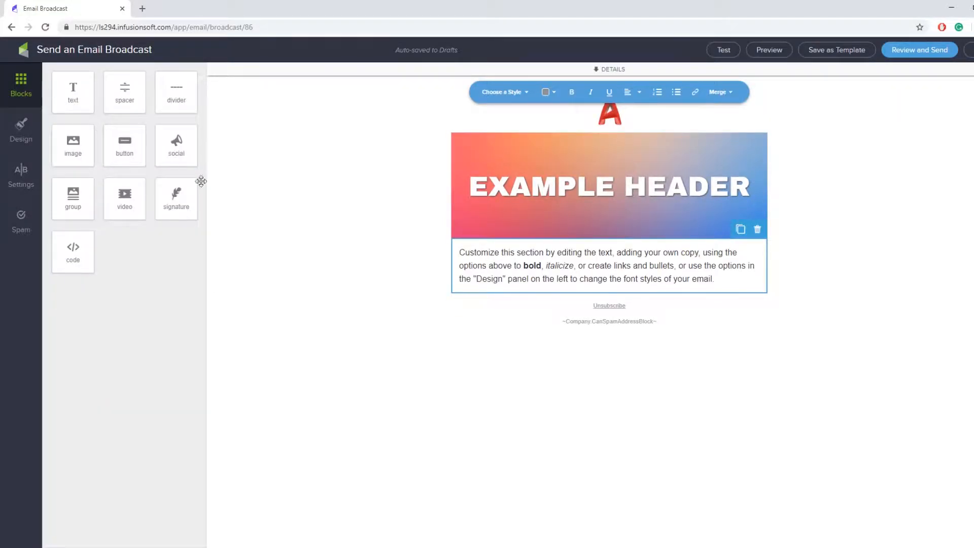
left_click(728, 311)
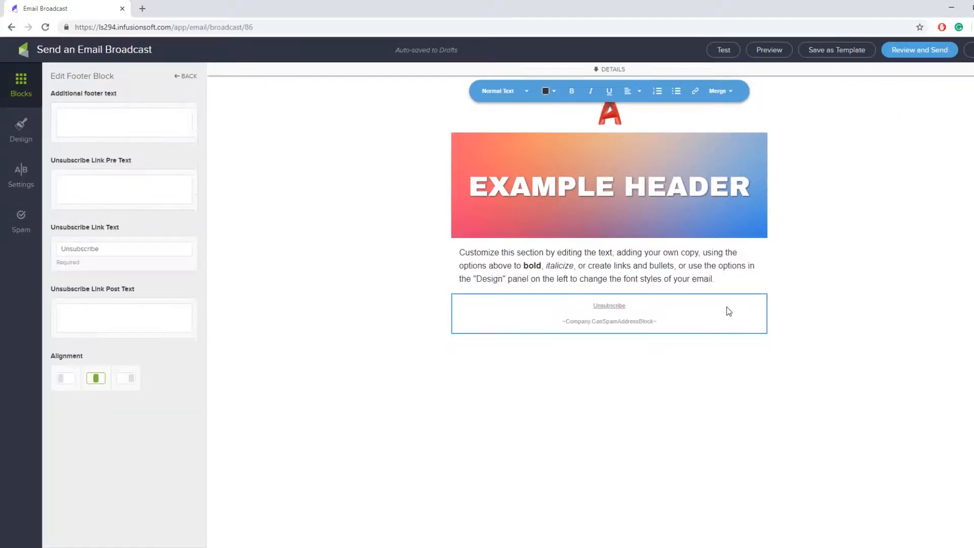
left_click(668, 253)
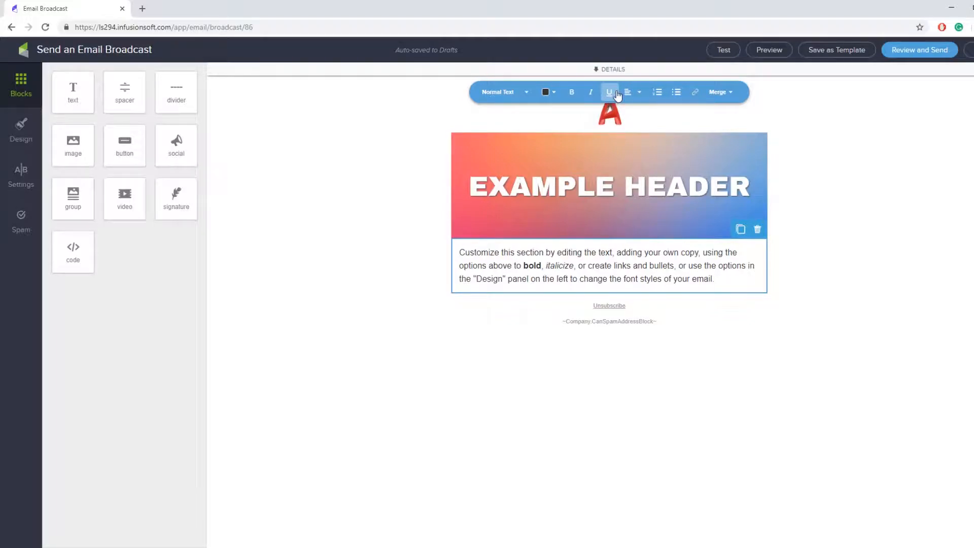
left_click(633, 92)
left_click(637, 130)
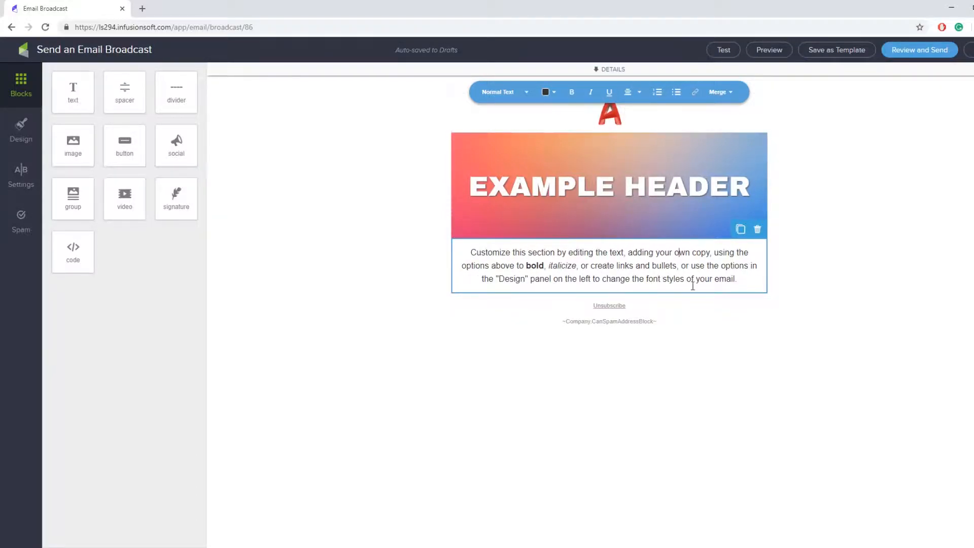
left_click(637, 93)
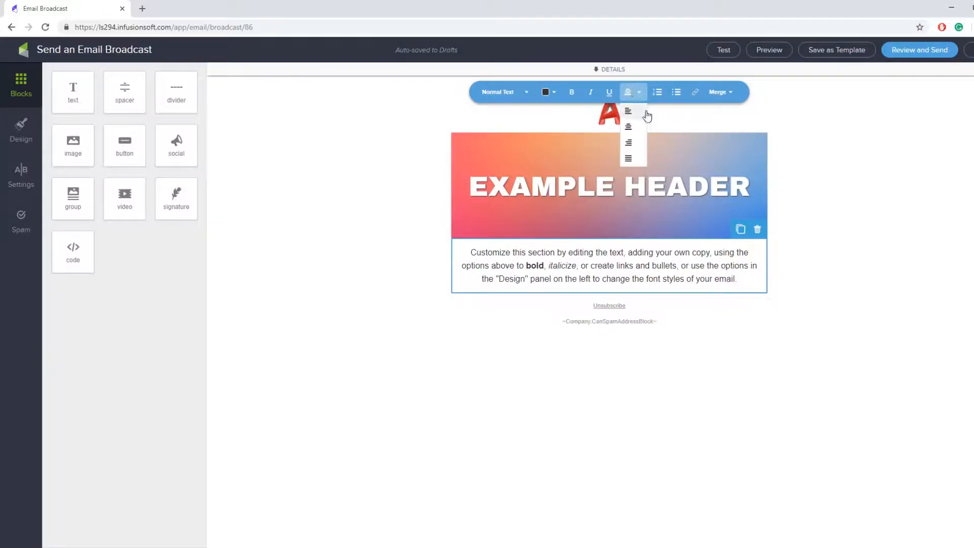
left_click(628, 159)
left_click(631, 92)
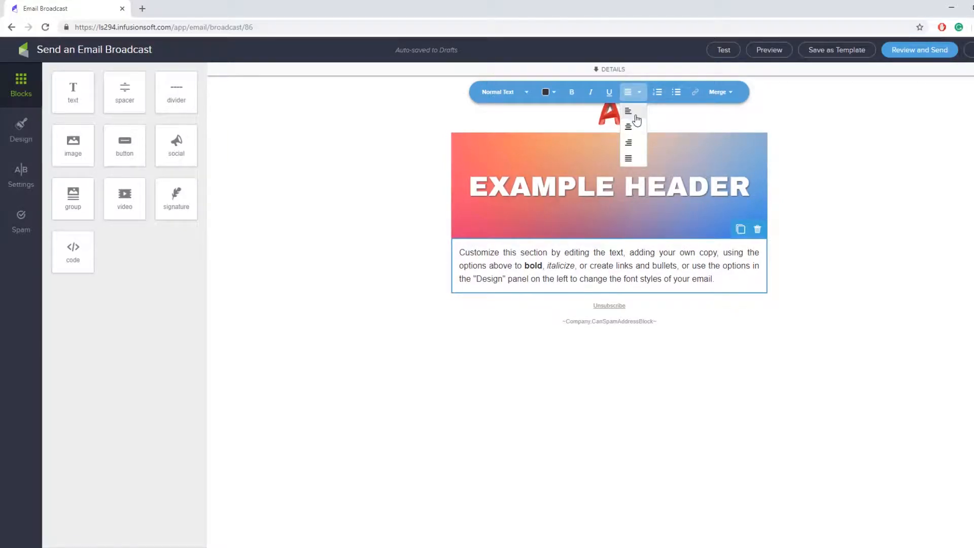
left_click(635, 113)
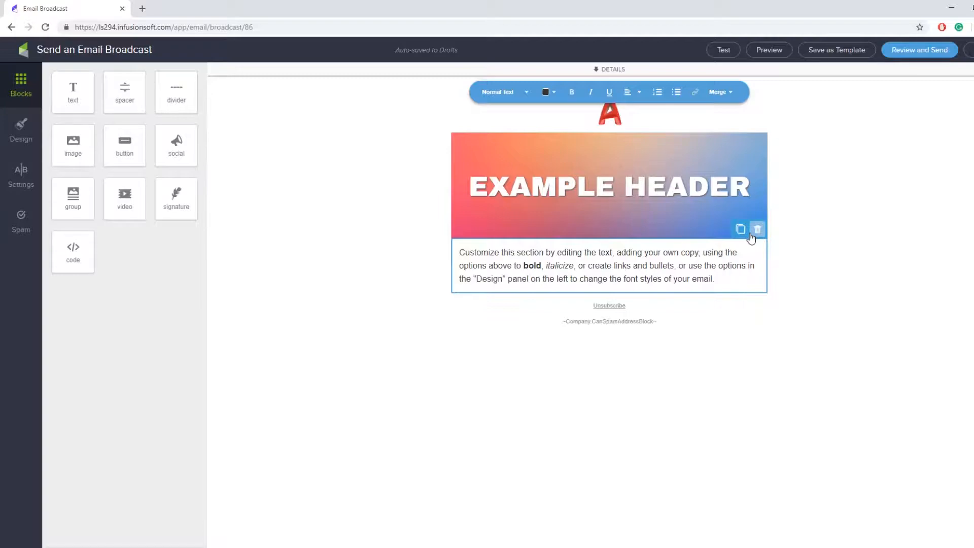
Add a new line above the placeholder paragraph and type 'Hello'
left_click(737, 98)
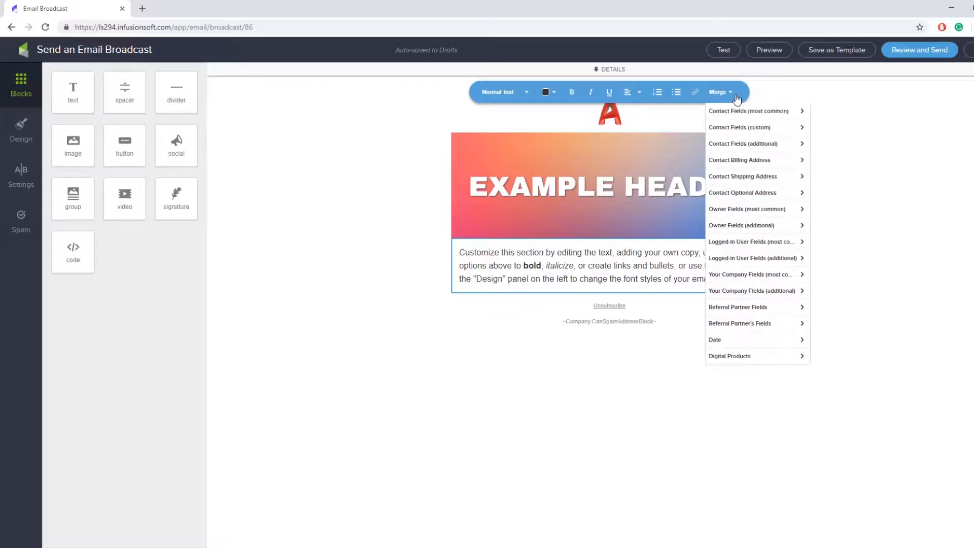
left_click(736, 97)
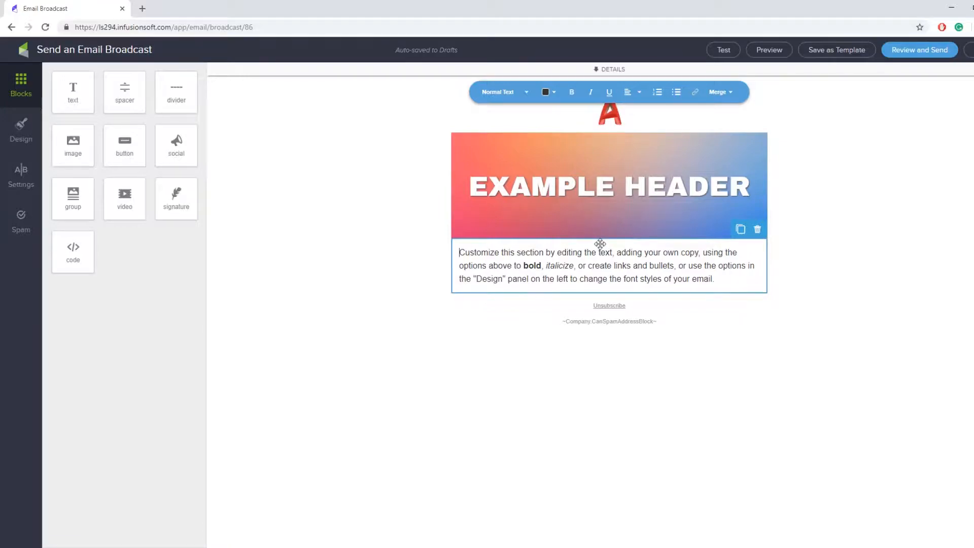
key("Return")
type("Hello")
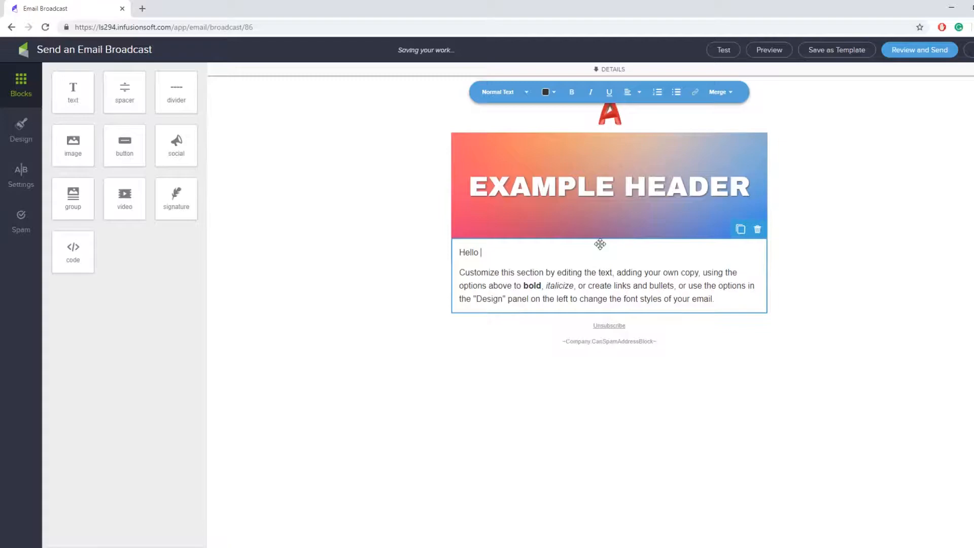
Insert the Contact First Name merge field after 'Hello' to finish the greeting
left_click(729, 91)
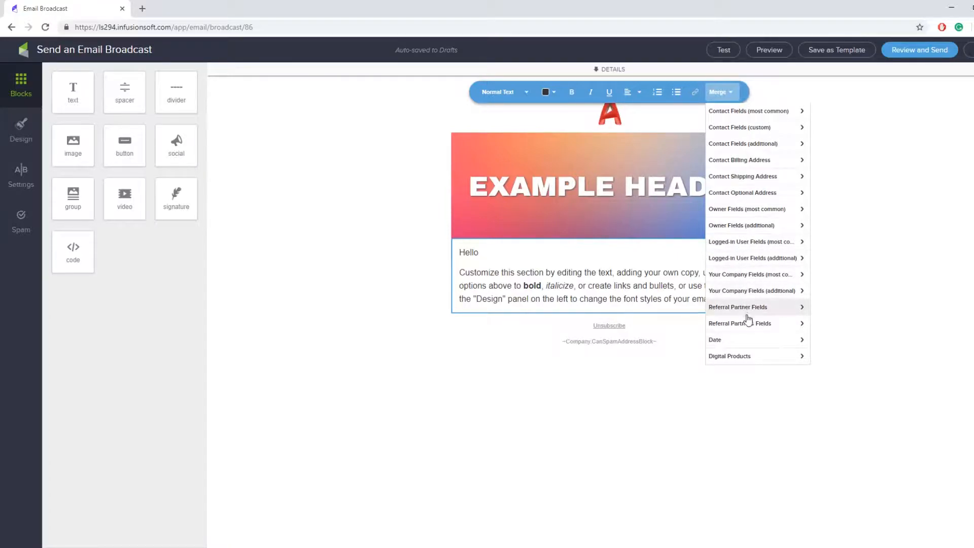
left_click(786, 113)
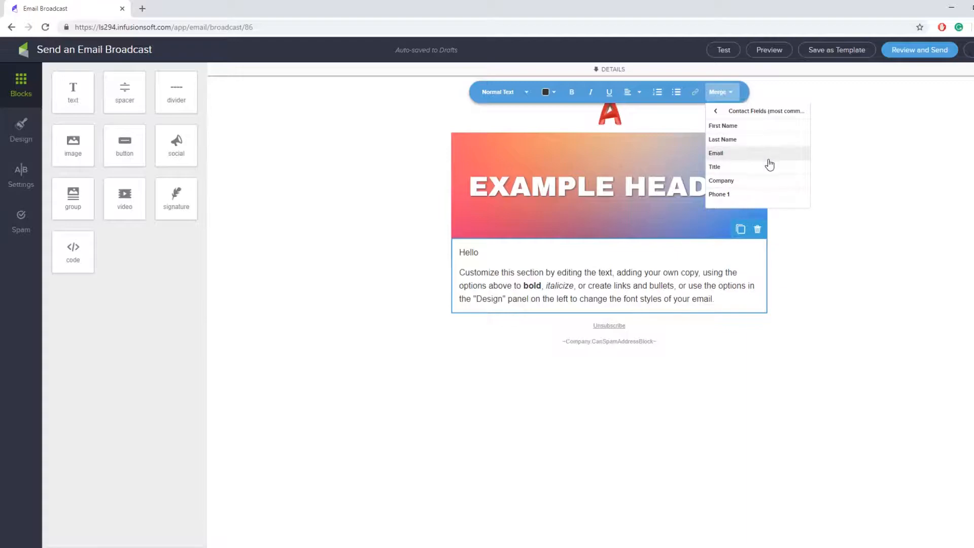
left_click(761, 131)
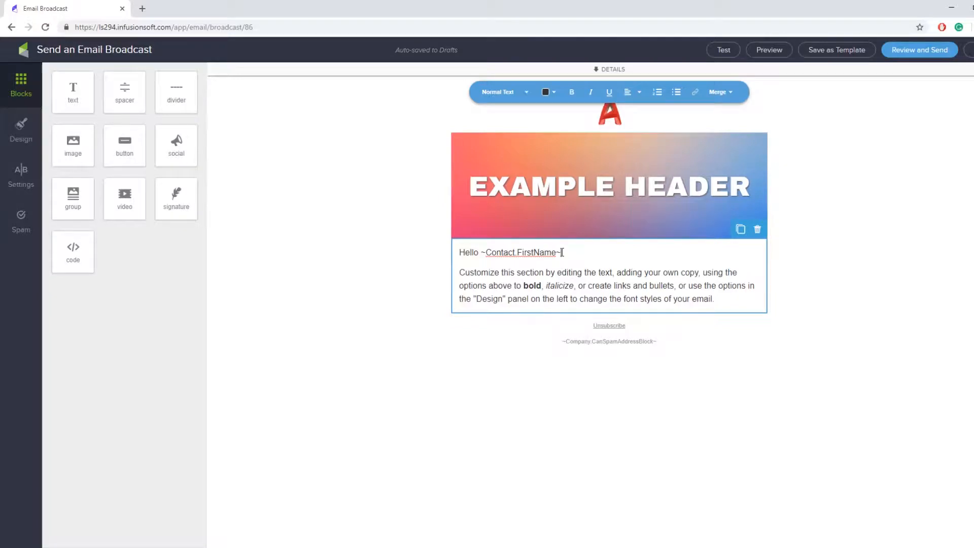
left_click_drag(481, 252, 562, 253)
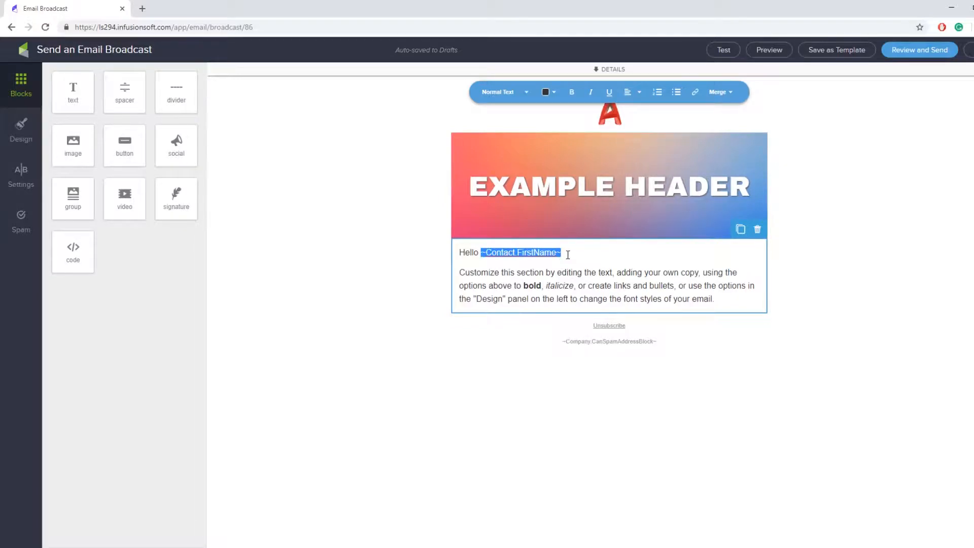
left_click(567, 254)
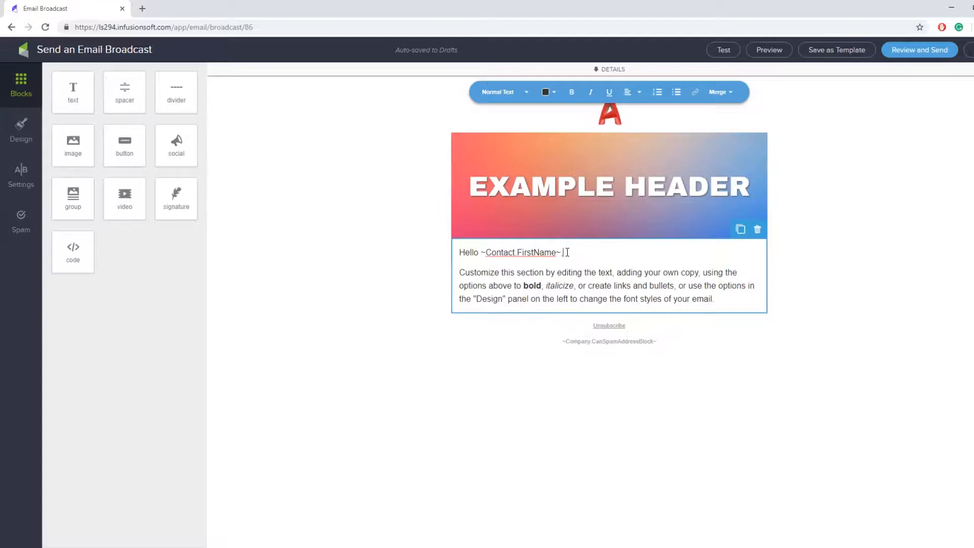
left_click_drag(501, 253, 555, 259)
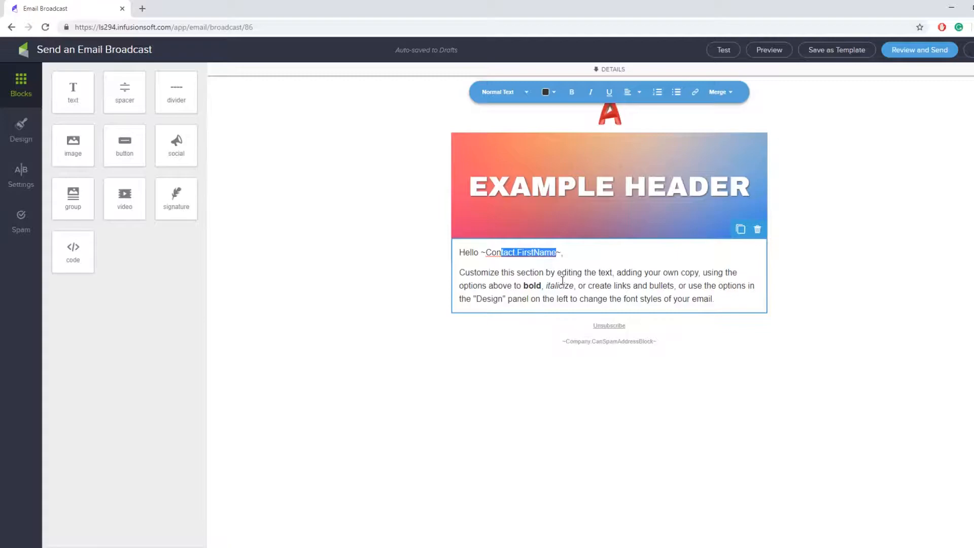
left_click(562, 281)
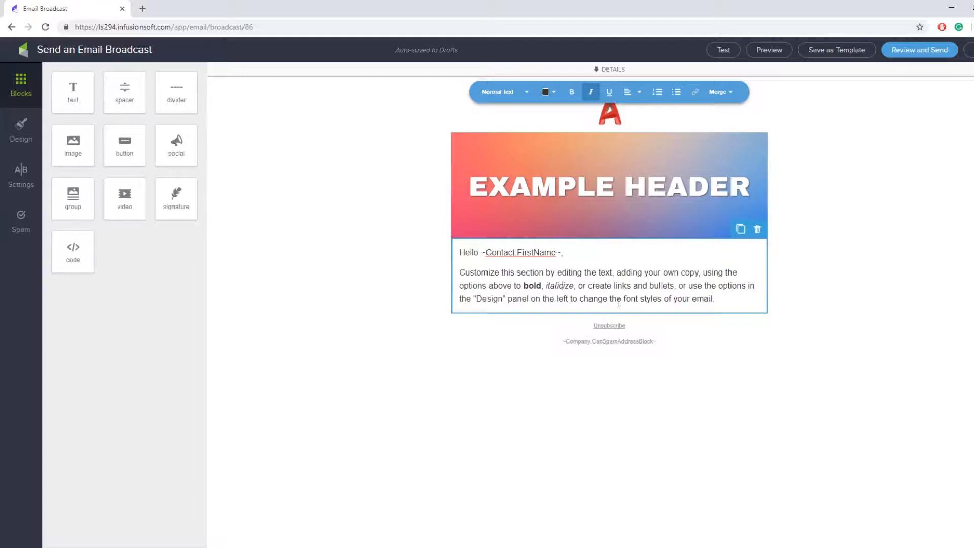
left_click_drag(480, 252, 561, 254)
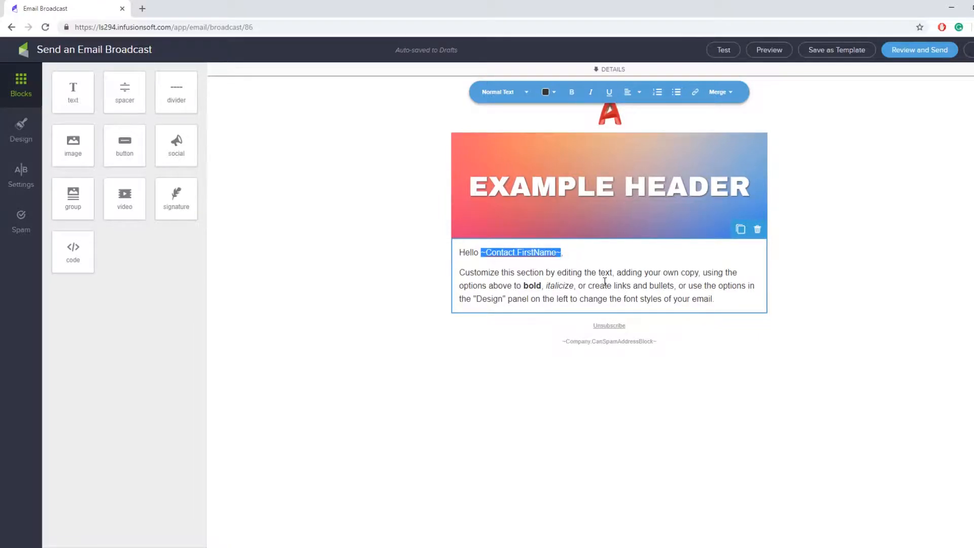
left_click(605, 280)
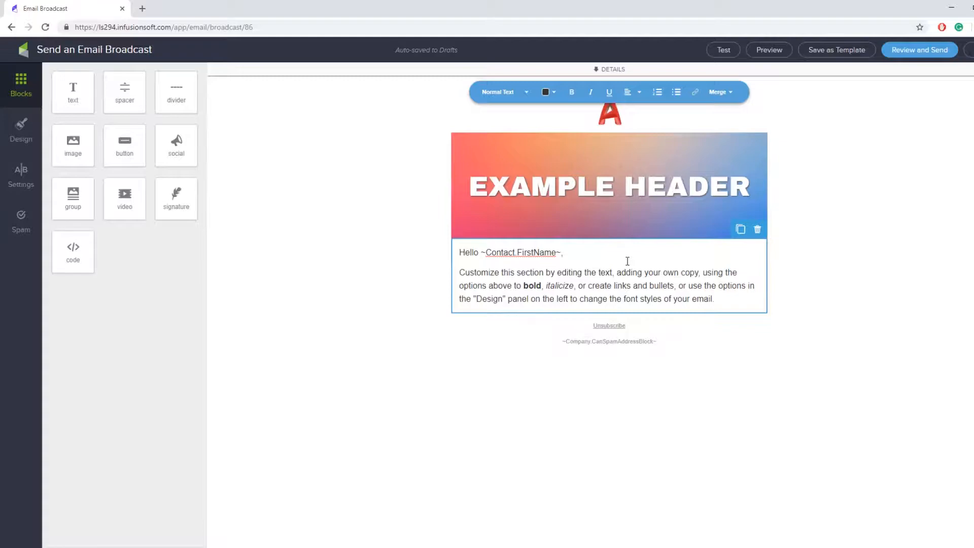
Style the 'Hello ~Contact.FirstName~,' greeting line as Heading 1
double_click(506, 285)
left_click(719, 298)
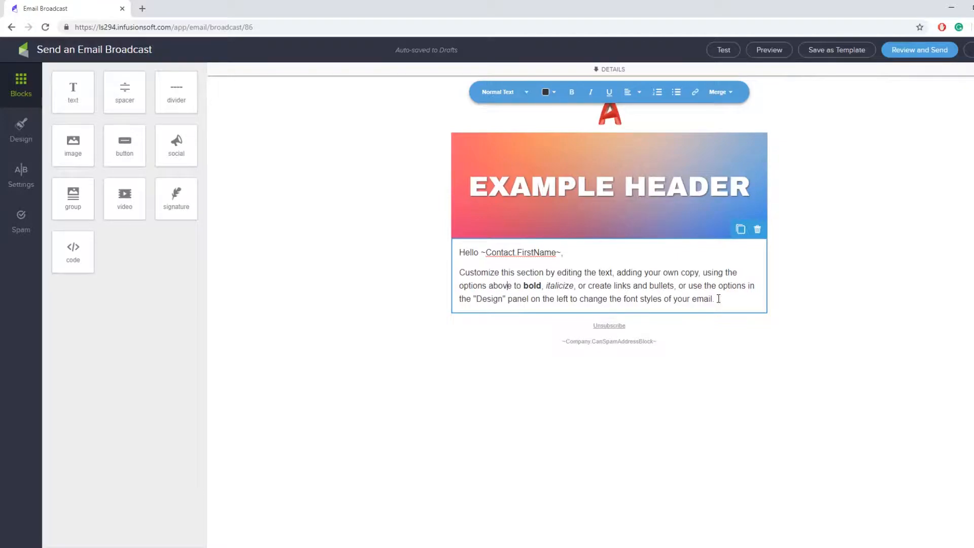
left_click(523, 92)
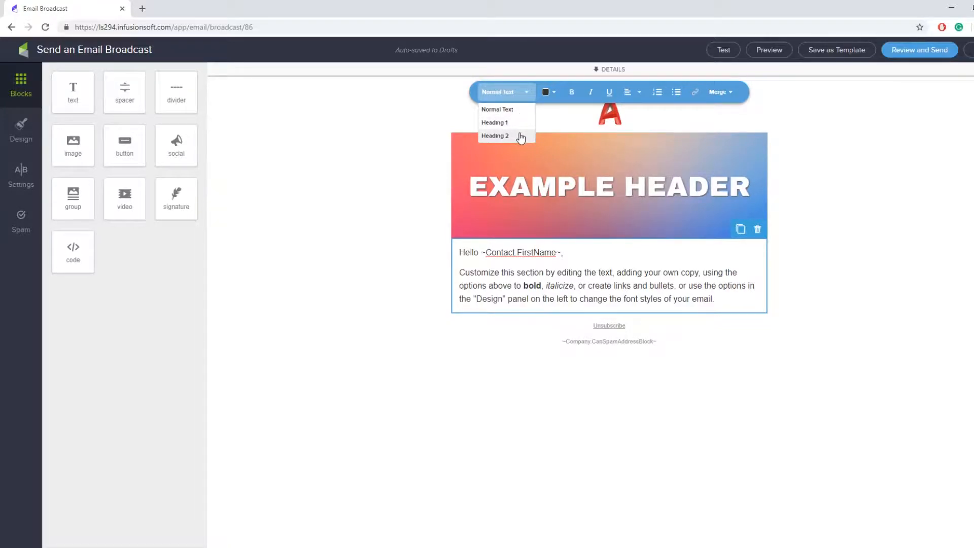
left_click(547, 281)
left_click_drag(506, 270, 577, 267)
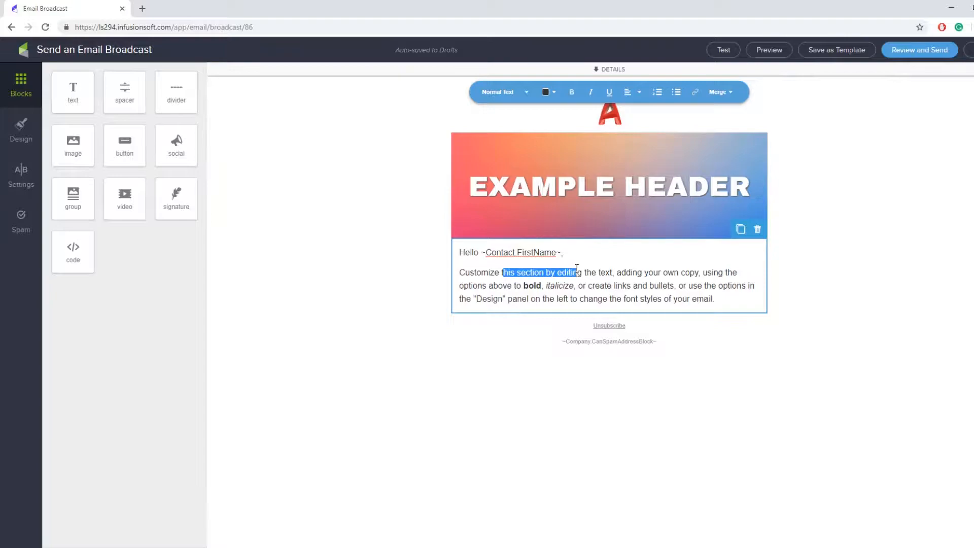
left_click(624, 272)
left_click_drag(585, 255, 458, 253)
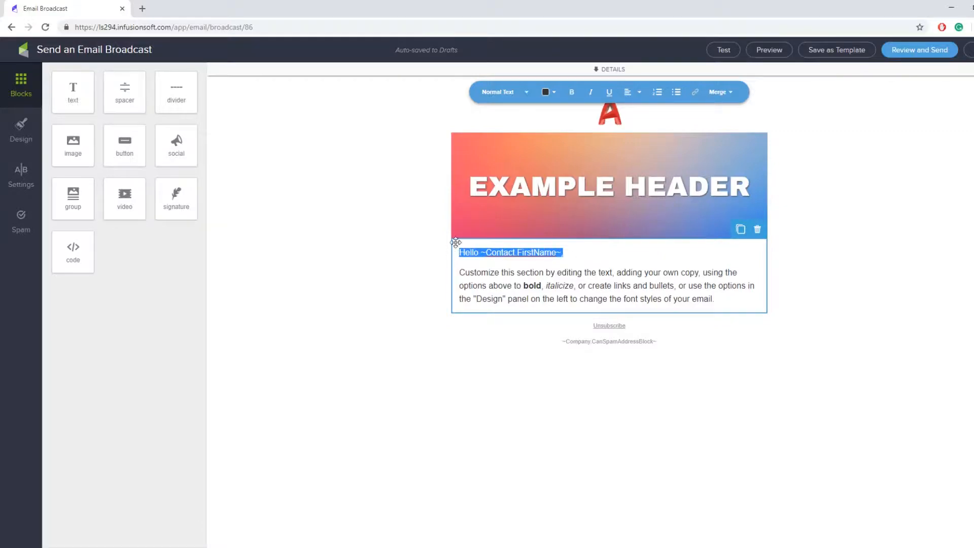
left_click(505, 92)
left_click(516, 121)
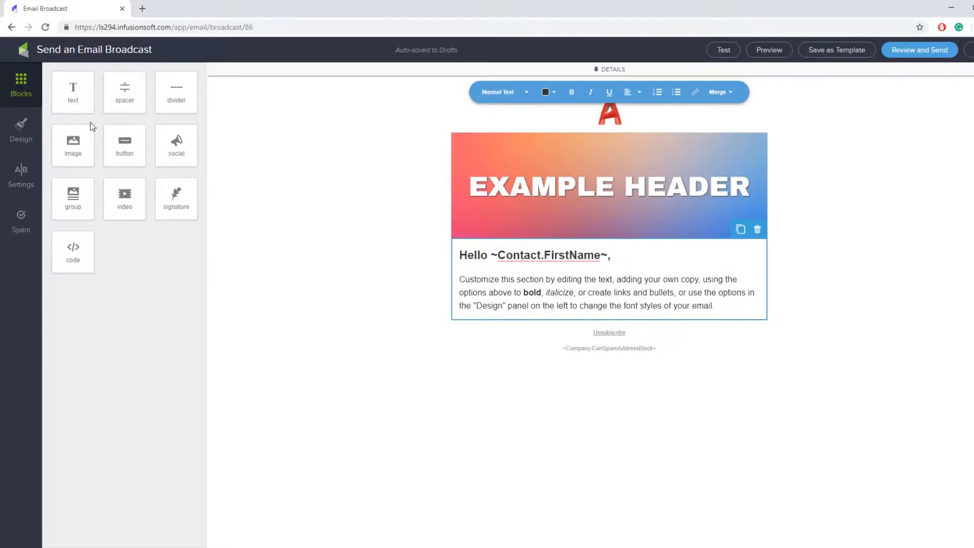
In the Design settings, set the Heading 1 font to Lato
left_click(11, 136)
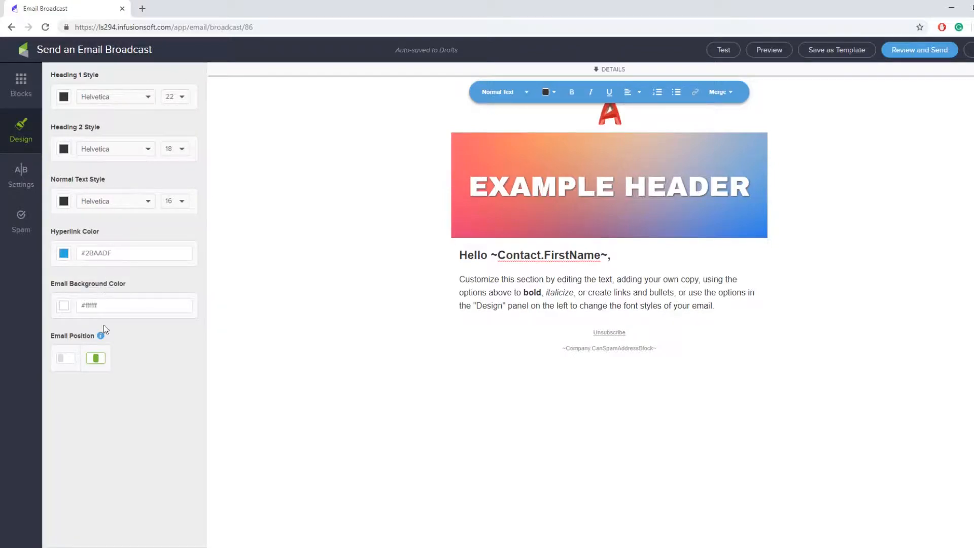
left_click(111, 104)
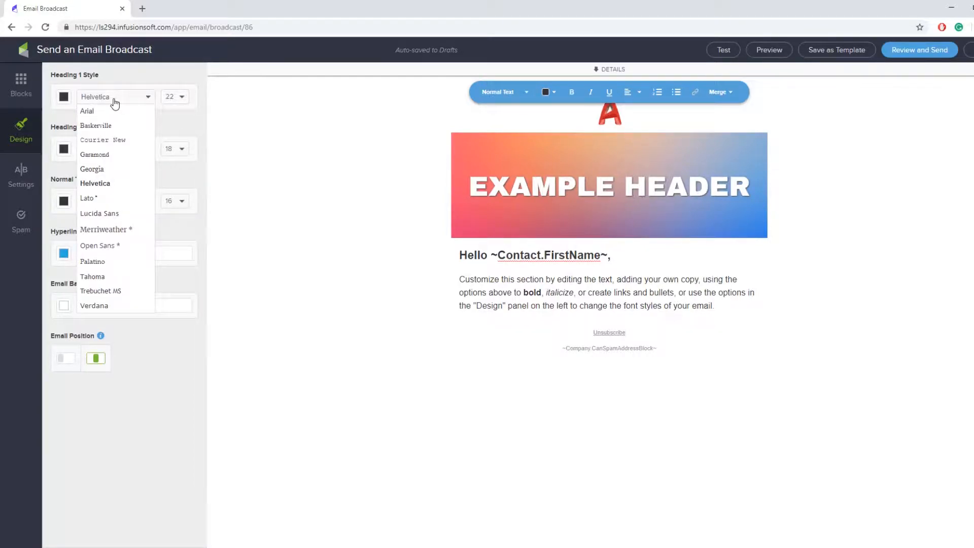
left_click(140, 199)
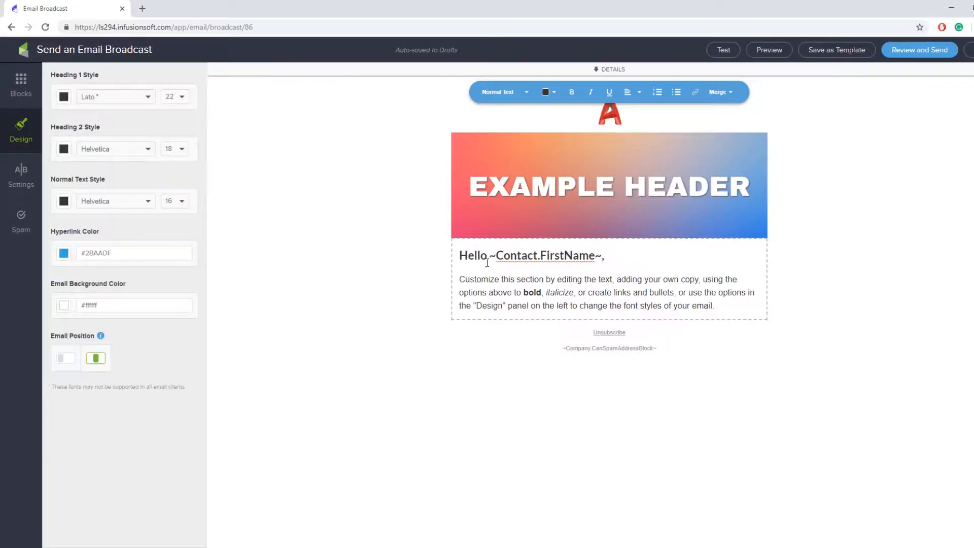
left_click(116, 99)
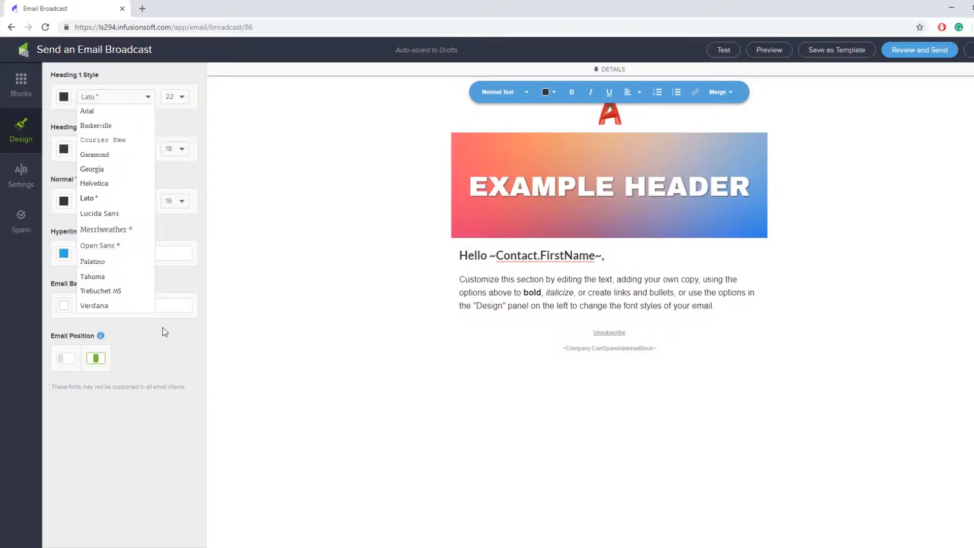
left_click(168, 354)
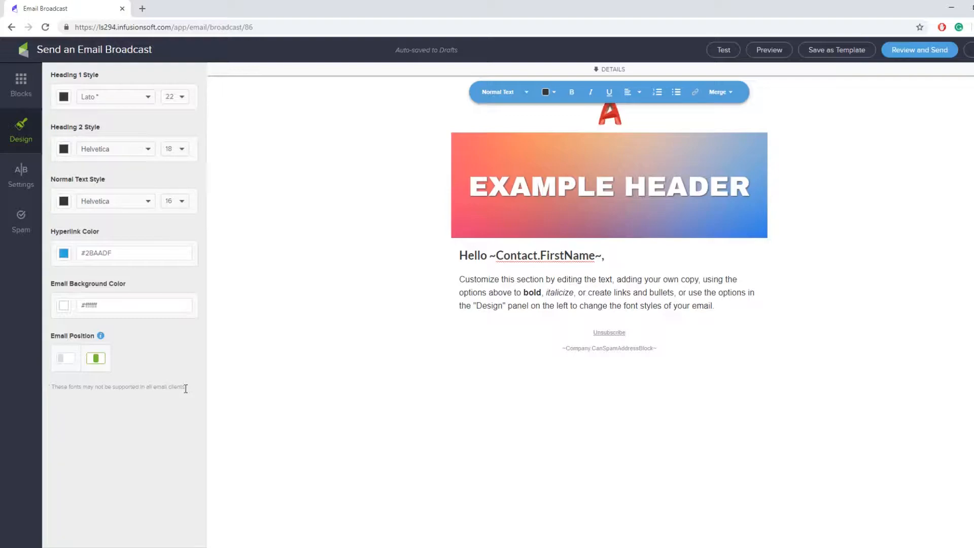
left_click_drag(187, 390, 46, 392)
left_click(151, 374)
left_click(123, 98)
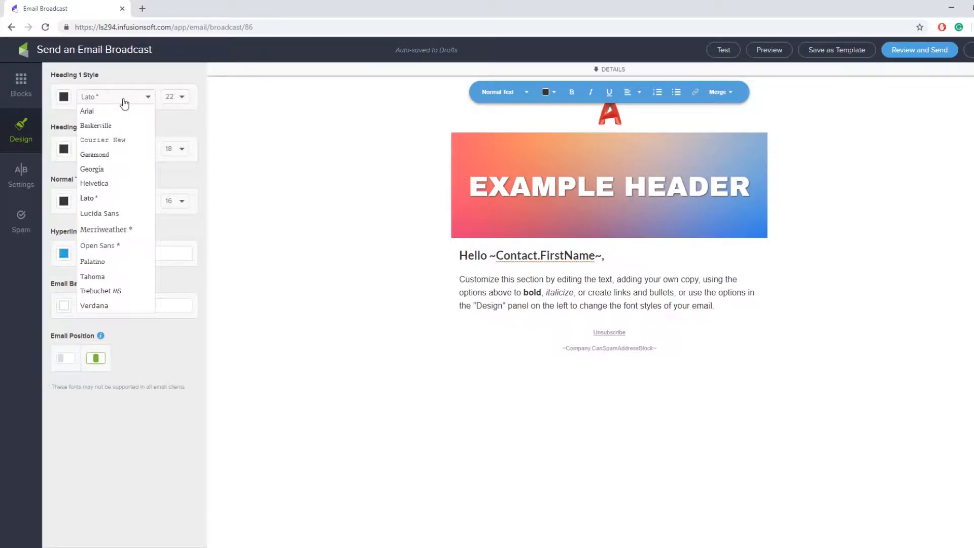
left_click(123, 102)
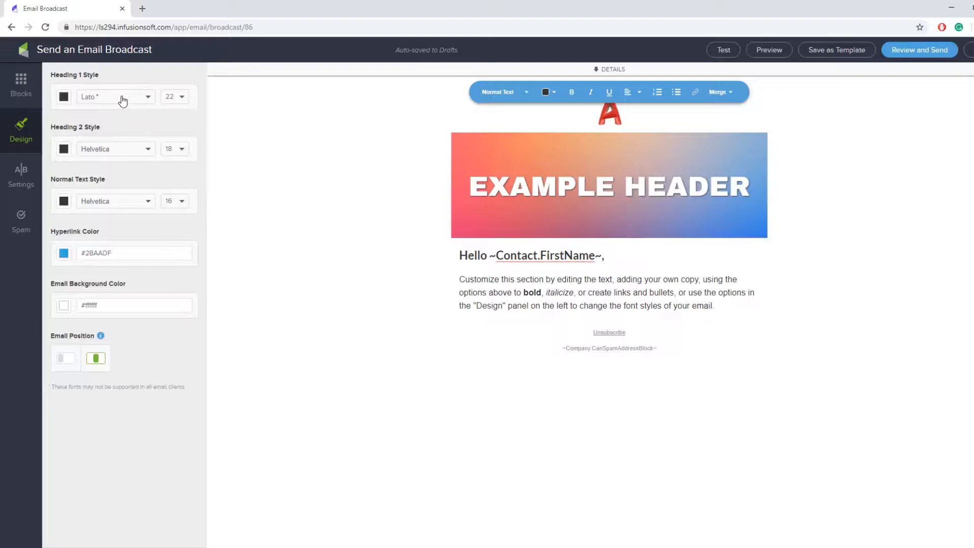
Set the Heading 1 size to 32 and keep its colour black
left_click(172, 99)
left_click(178, 170)
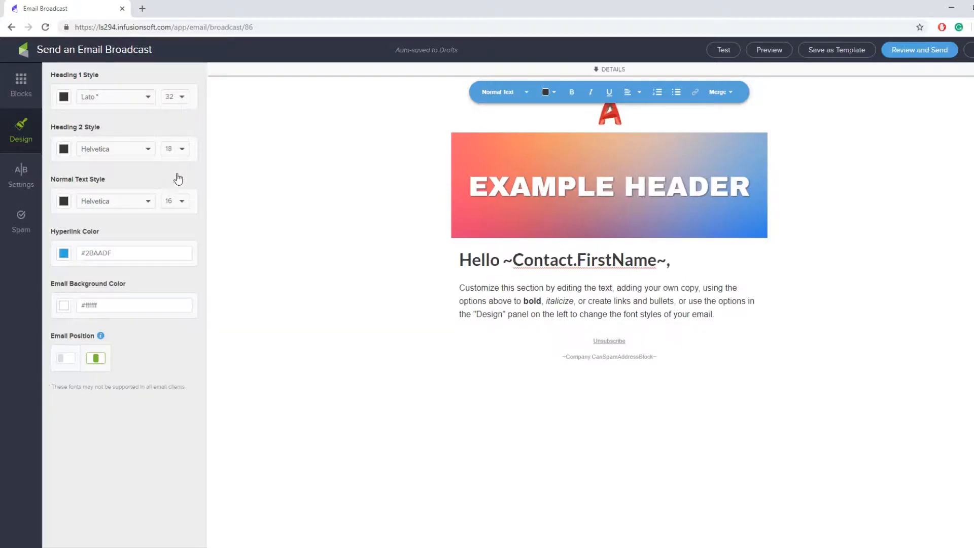
left_click(61, 98)
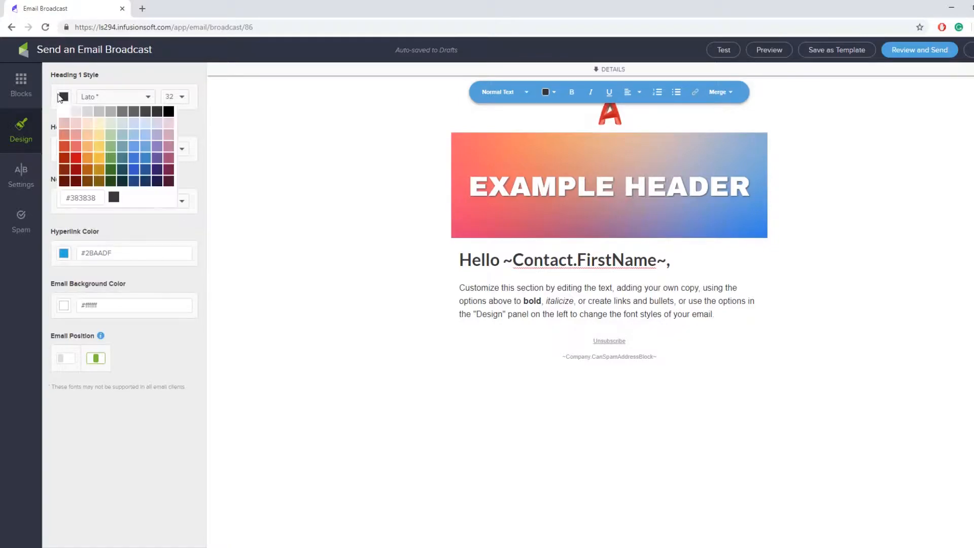
left_click(87, 154)
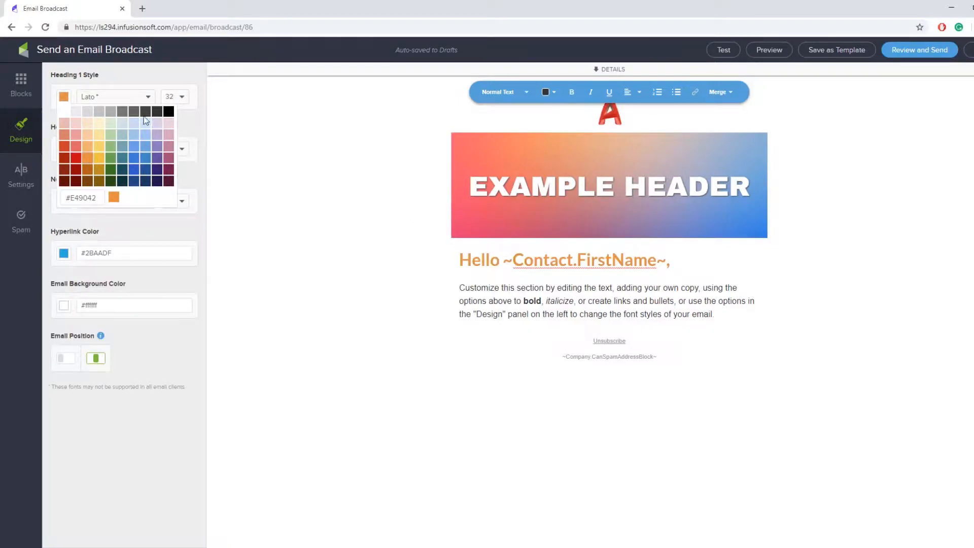
left_click(168, 112)
left_click(197, 123)
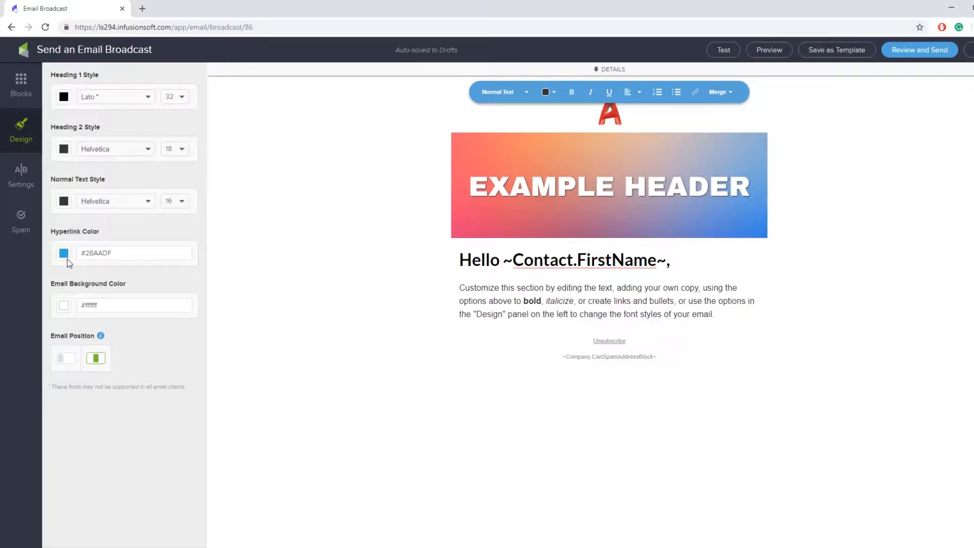
left_click(719, 316)
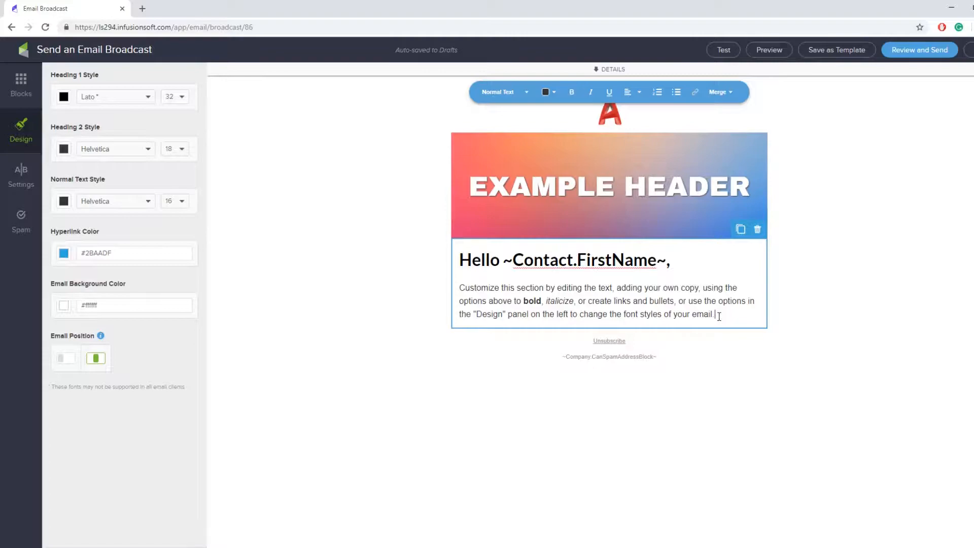
key("Return")
type("ww")
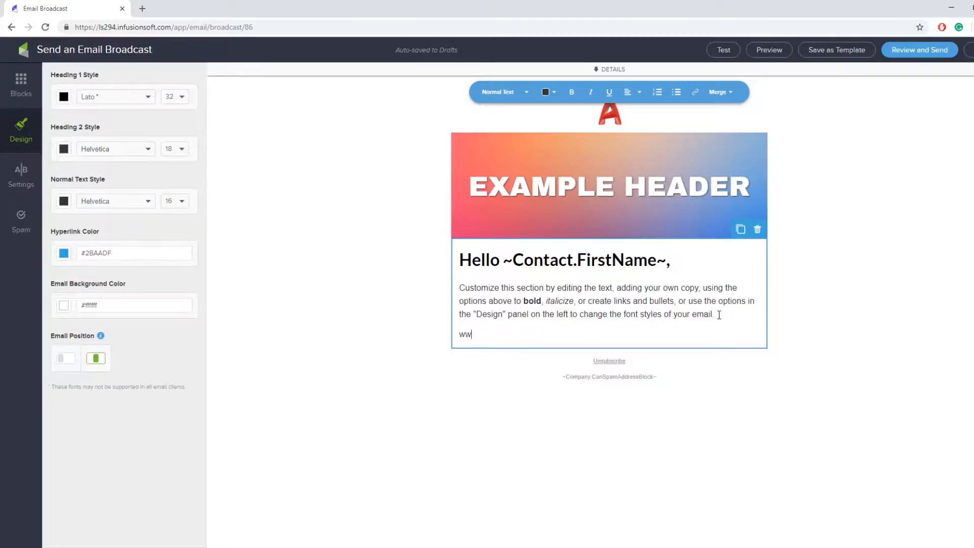
type("w.27NorthEnterprises.com")
triple_click(560, 331)
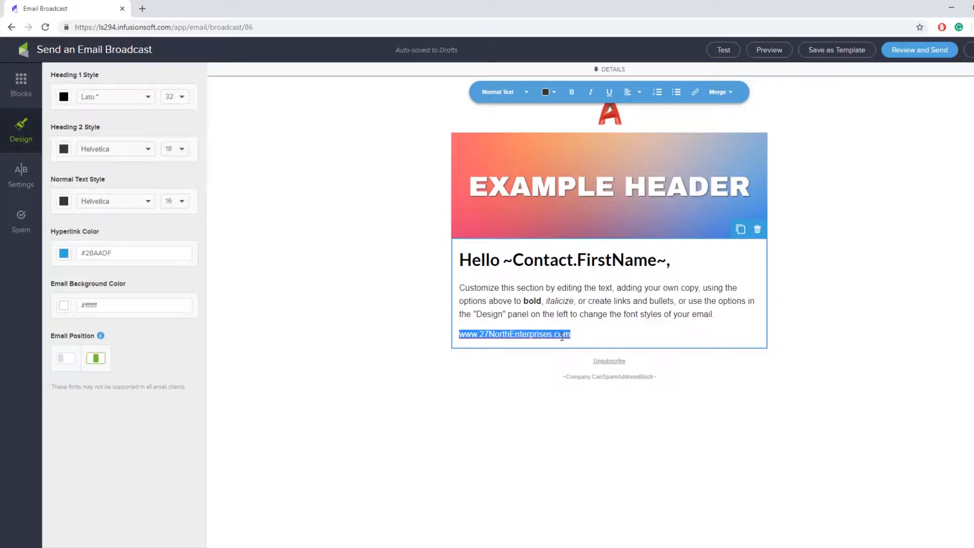
left_click(696, 96)
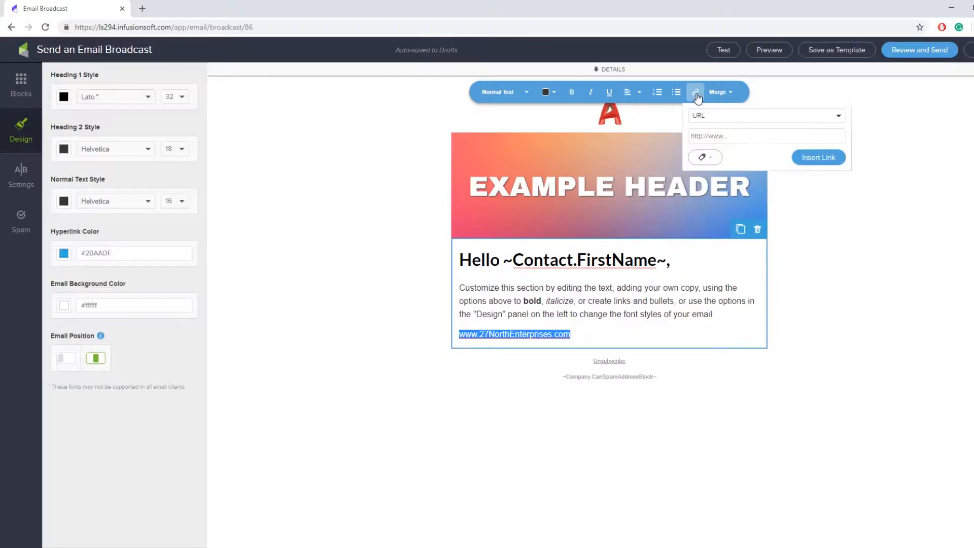
left_click(717, 116)
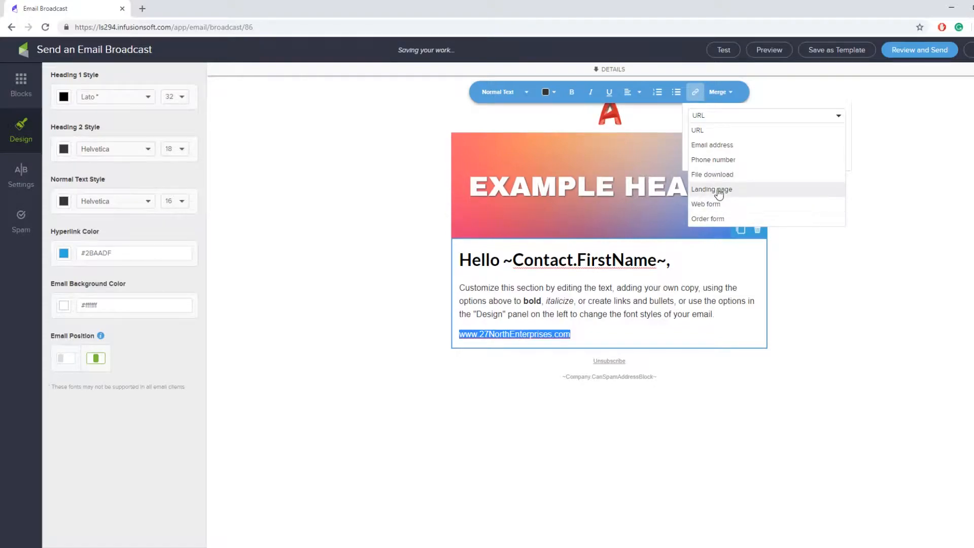
left_click(728, 124)
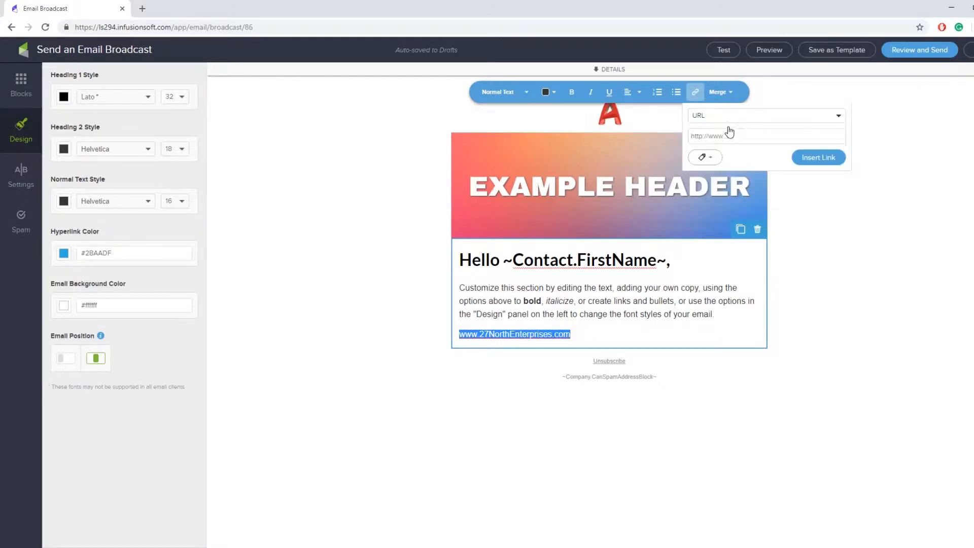
left_click(728, 133)
type("www")
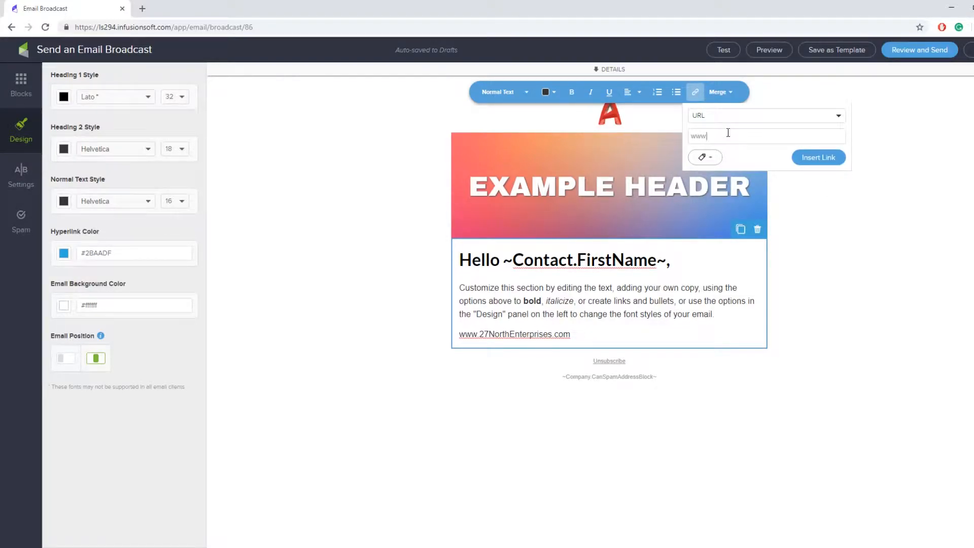
type(".27NorthEnterprises.com")
left_click(811, 158)
left_click(653, 314)
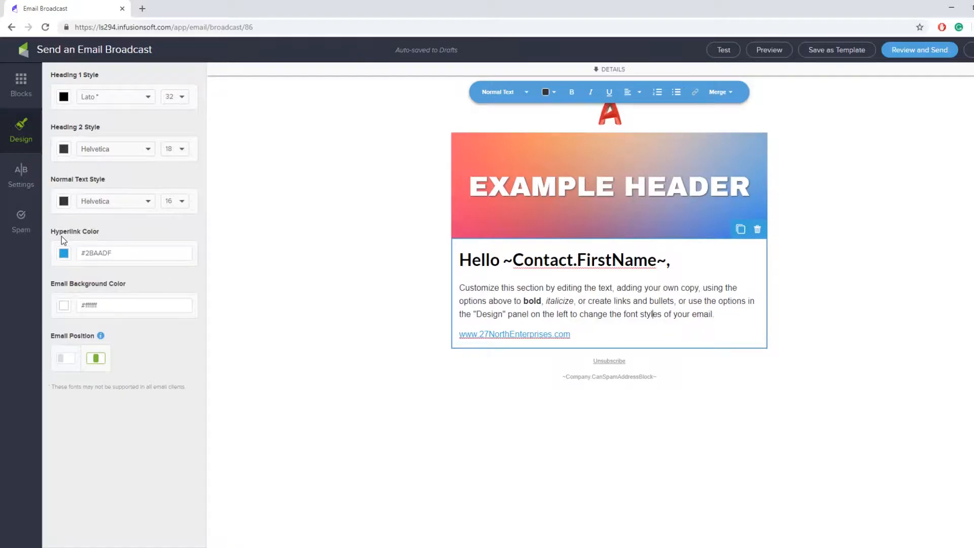
Set the hyperlink colour to blue #437AD4
left_click(63, 253)
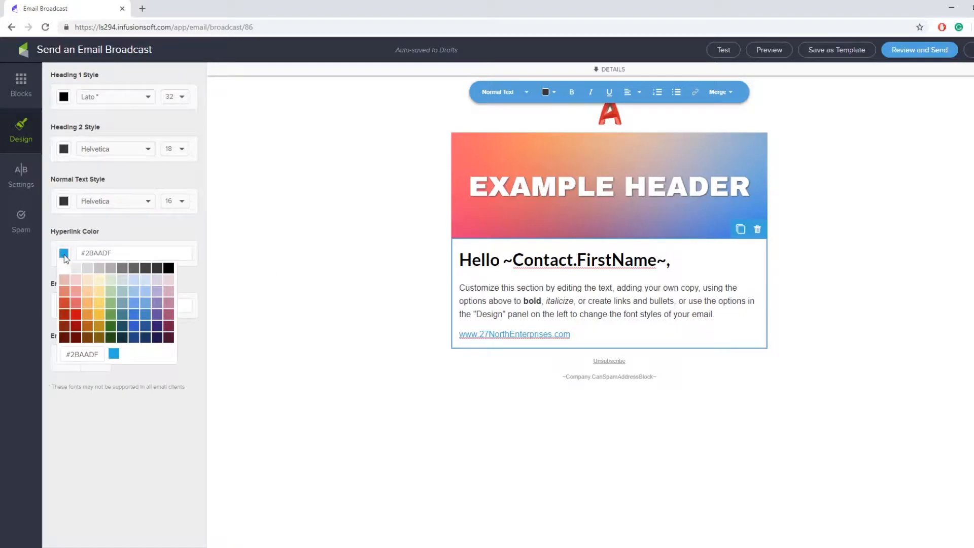
left_click(112, 328)
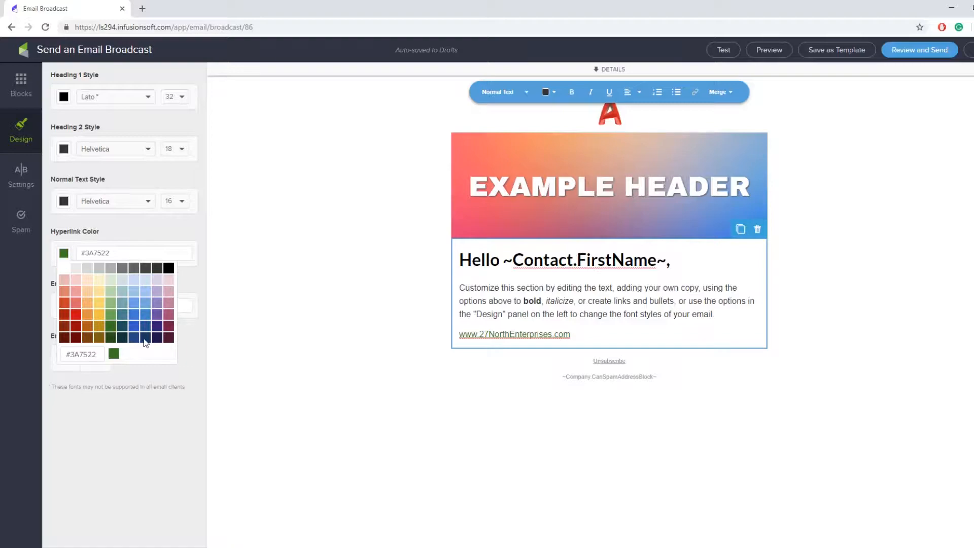
left_click(157, 327)
left_click(110, 302)
left_click(75, 317)
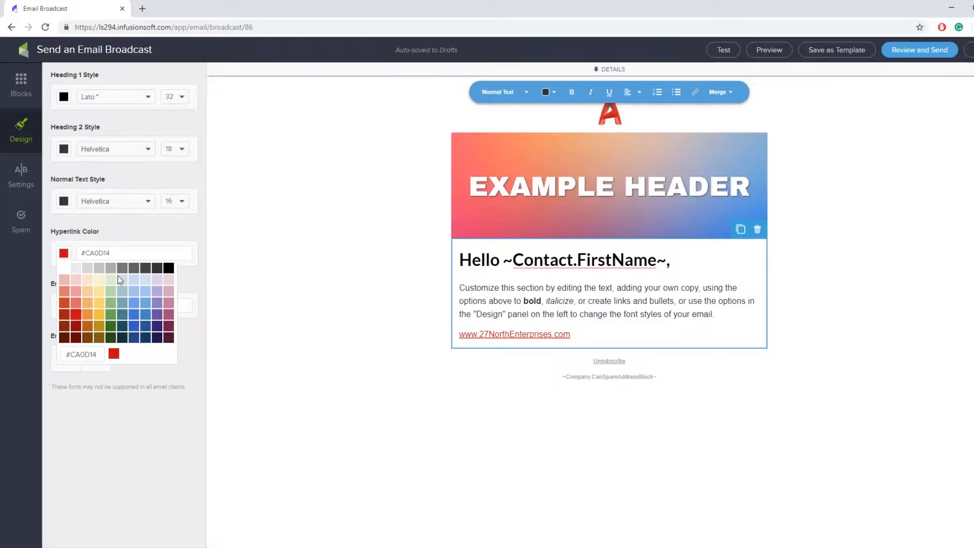
left_click(134, 316)
left_click(51, 306)
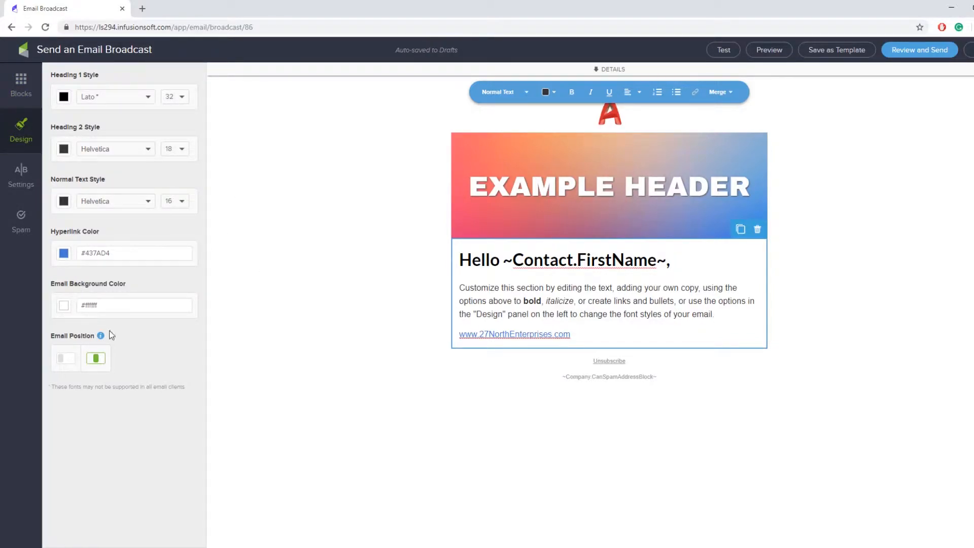
Preview the email on desktop and mobile, then set the background to light grey #EBEBEB
left_click(63, 306)
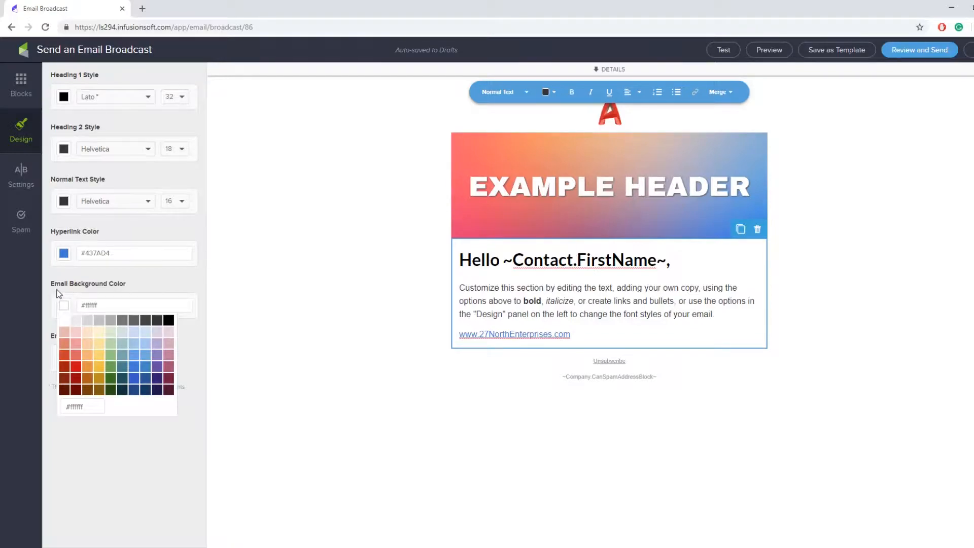
left_click(88, 366)
left_click(99, 366)
left_click(110, 366)
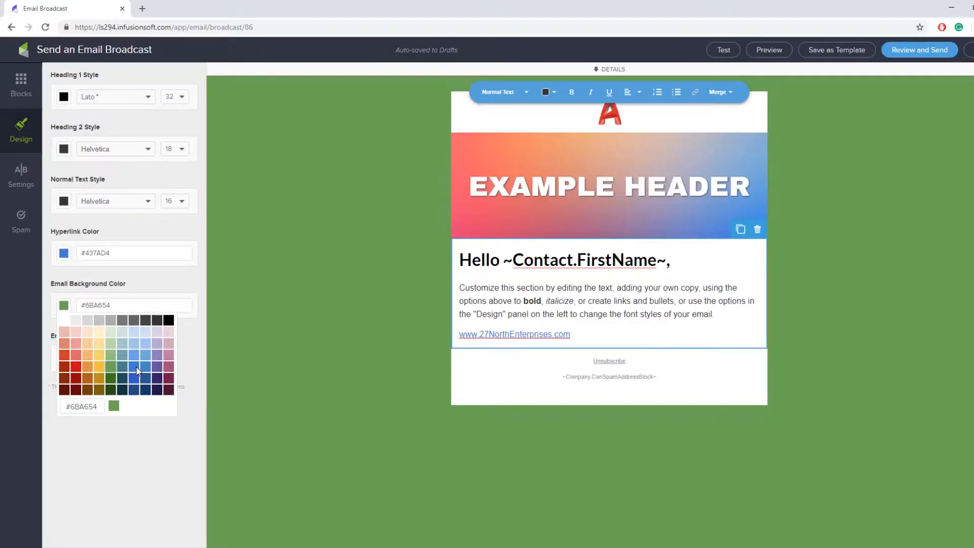
left_click(135, 367)
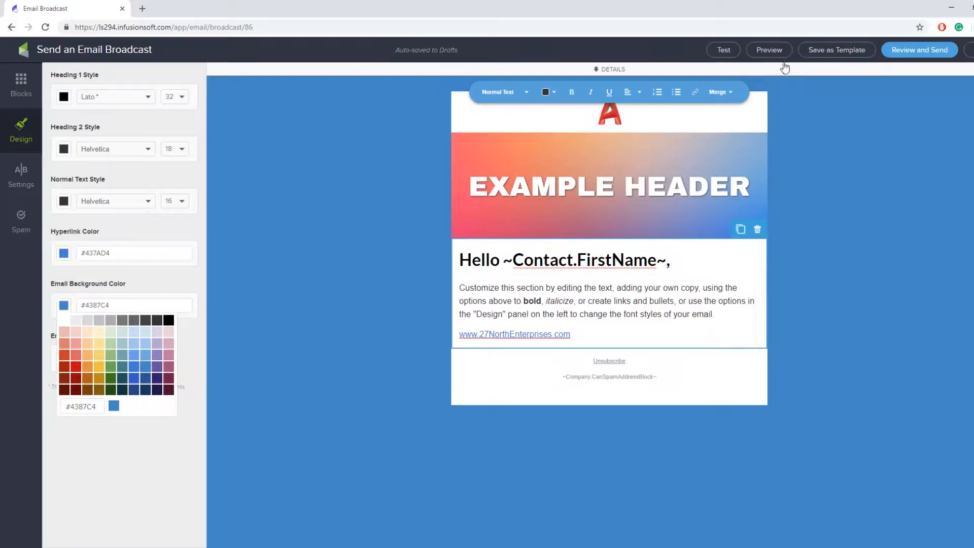
left_click(773, 51)
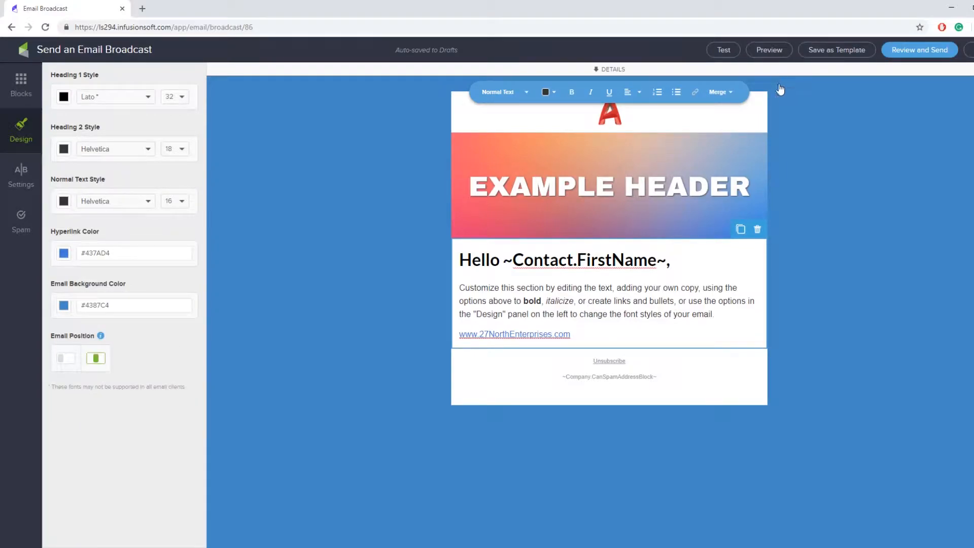
left_click(766, 50)
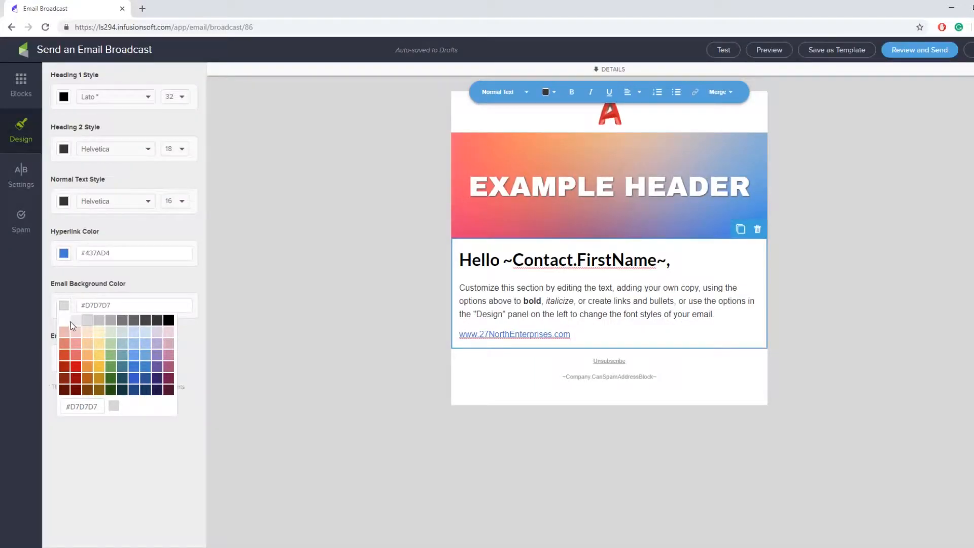
left_click(74, 321)
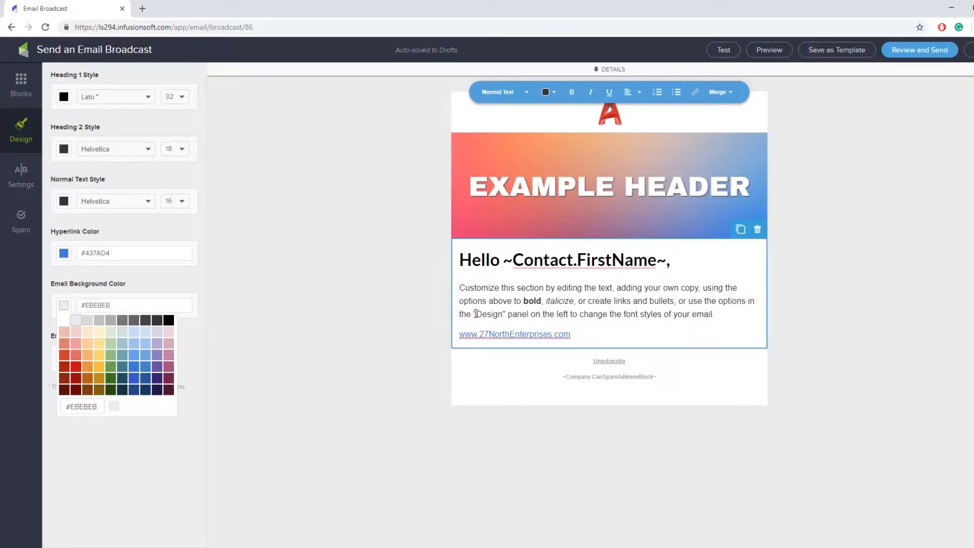
Try left-aligning the email, leave it centred, and display the content blocks palette
left_click(360, 405)
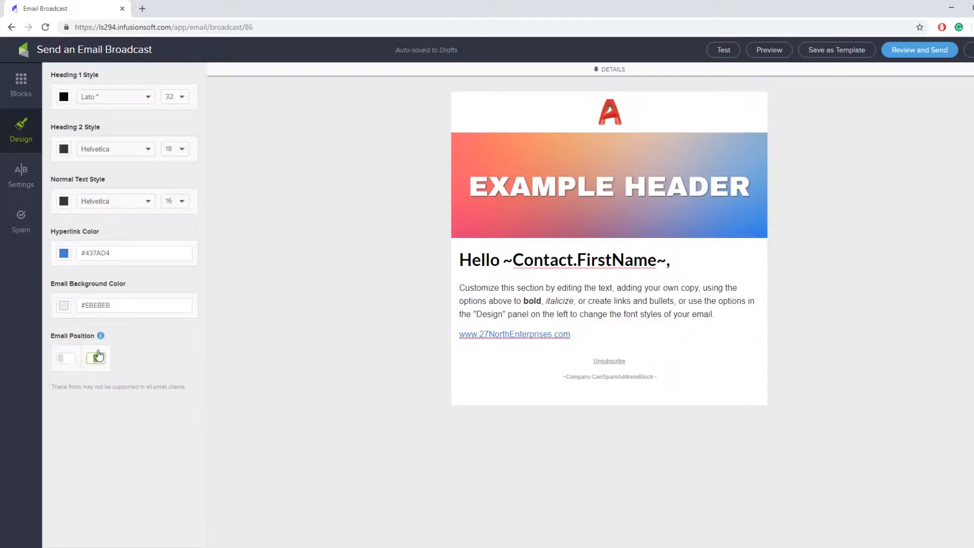
left_click(66, 363)
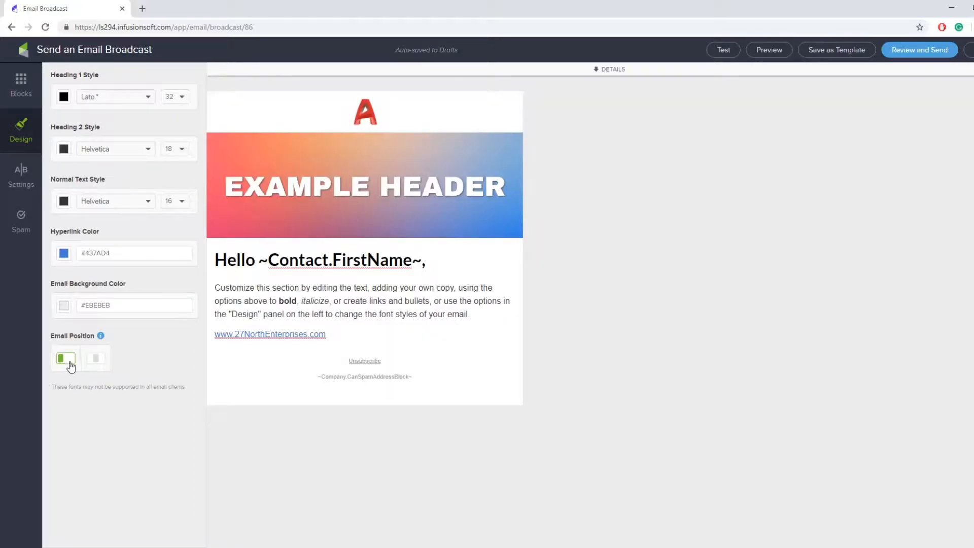
left_click(86, 364)
left_click(71, 365)
left_click(90, 366)
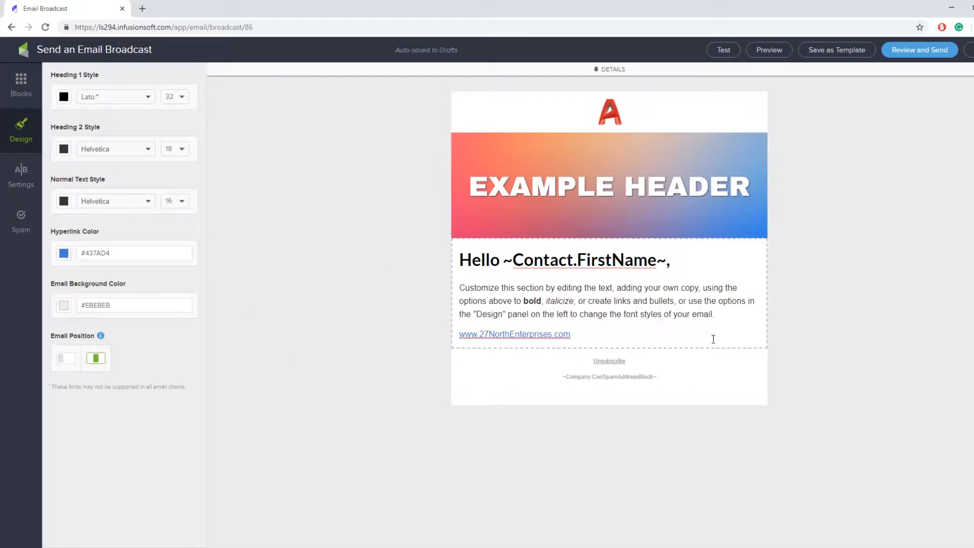
left_click(76, 360)
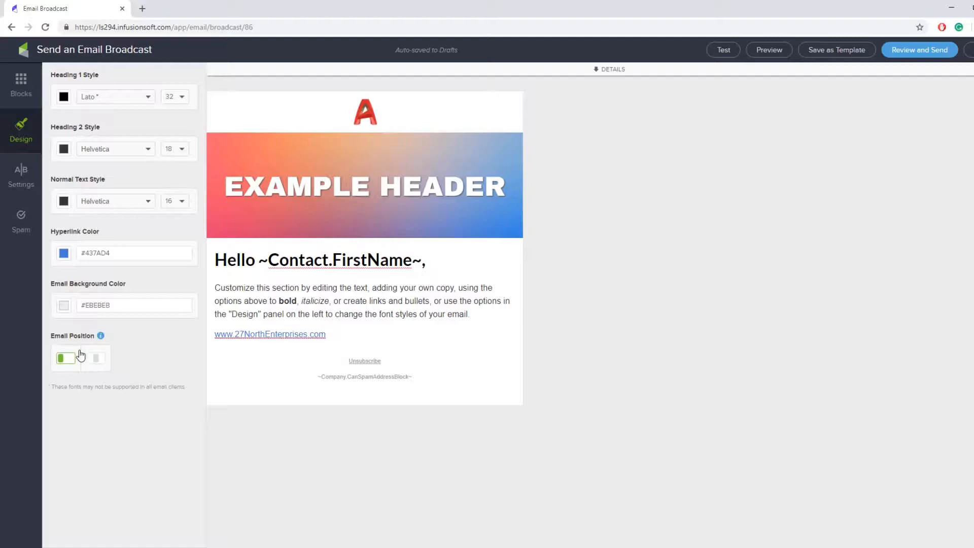
left_click(96, 358)
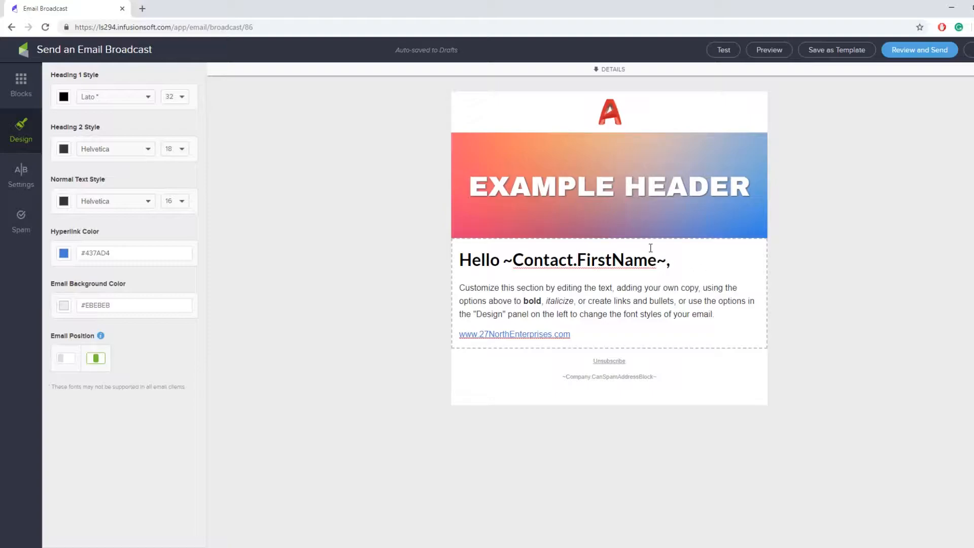
left_click(19, 87)
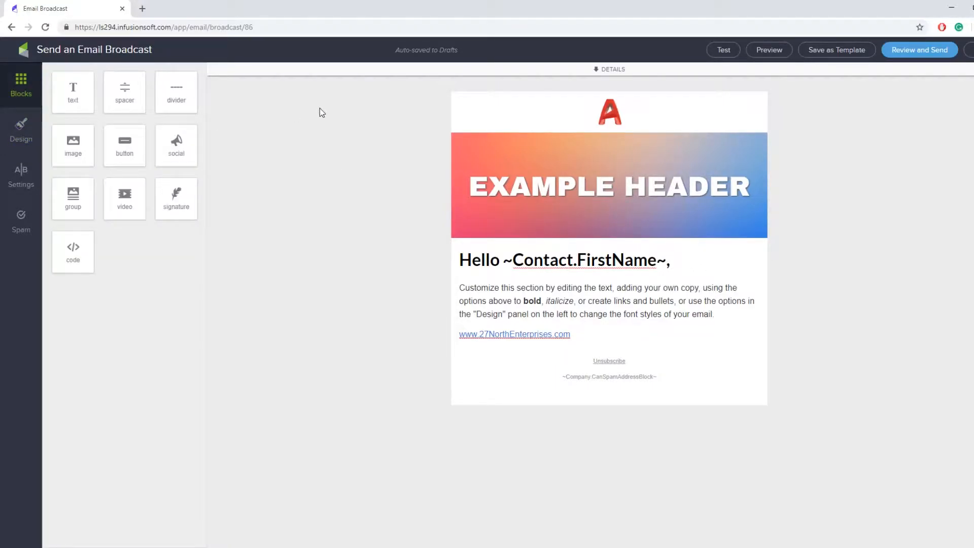
Add a #444444 divider below the website link and narrow its width to 58
left_click_drag(173, 96, 446, 268)
left_click_drag(592, 400, 616, 354)
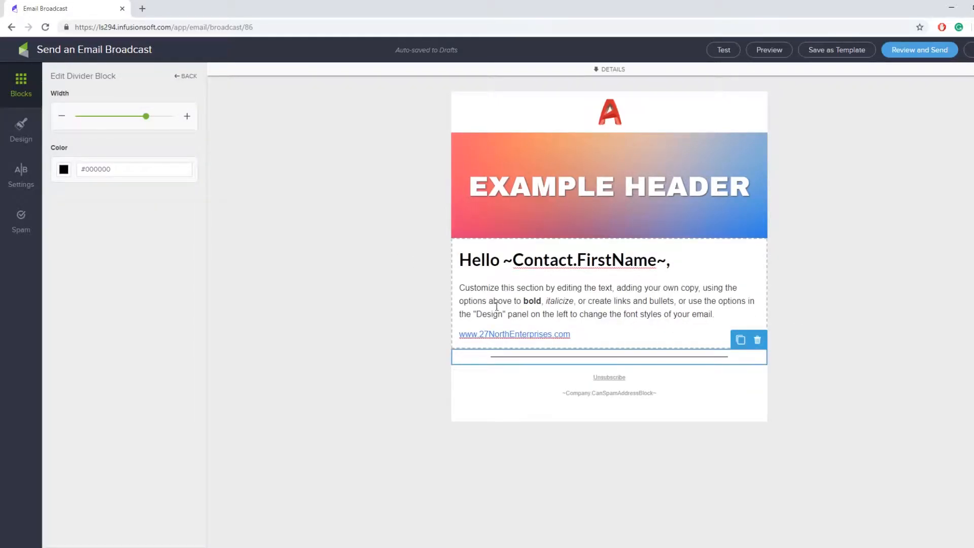
left_click(62, 169)
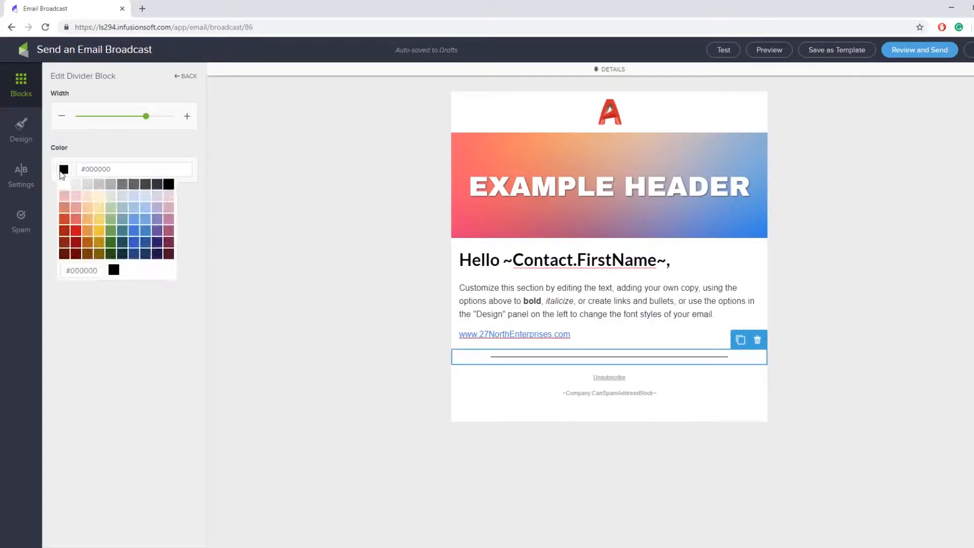
left_click(133, 182)
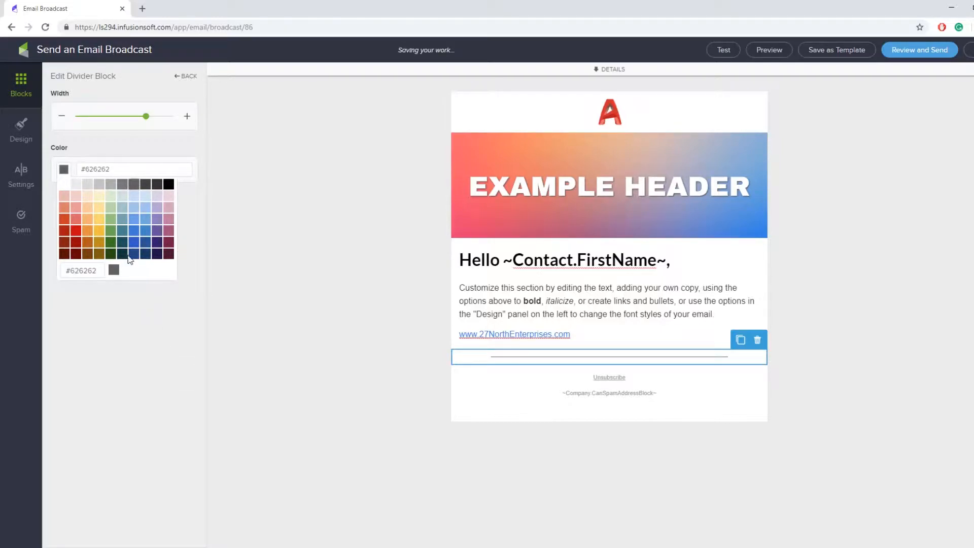
left_click(146, 184)
mouse_move(145, 121)
left_mouse_down()
mouse_move(208, 125)
mouse_move(29, 121)
mouse_move(129, 125)
left_mouse_up()
left_click(383, 352)
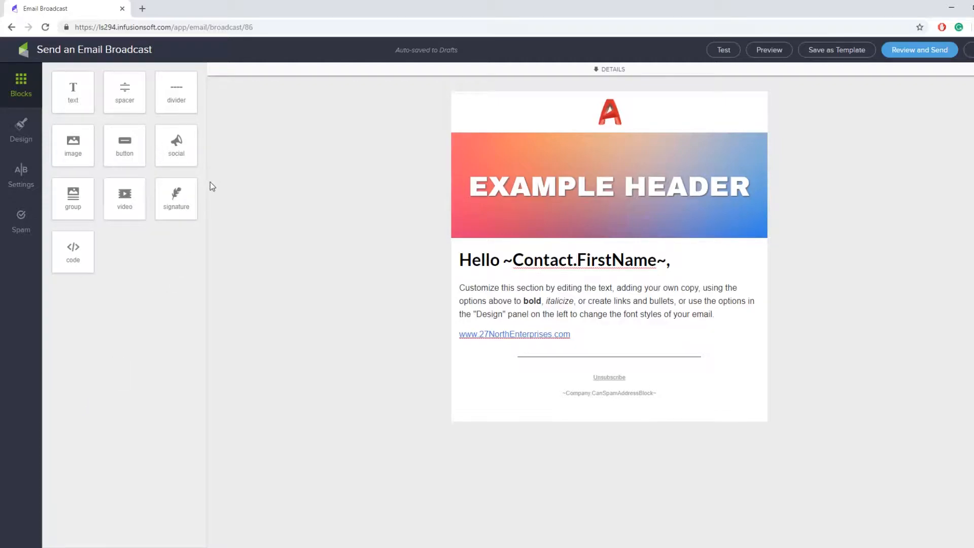
Add a button block below the divider labelled 'Click Here!' in Helvetica
left_click_drag(131, 152, 608, 398)
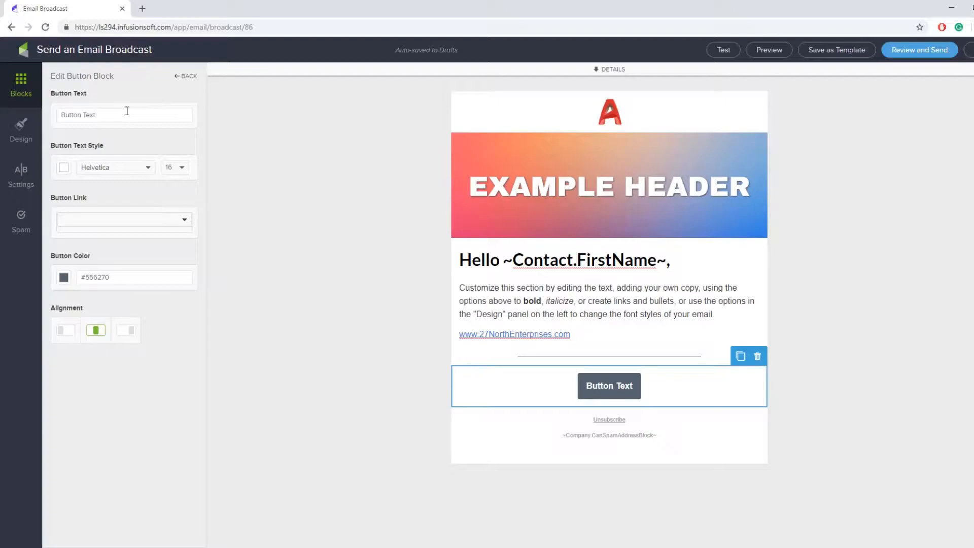
left_click_drag(126, 111, 2, 134)
type("Click ")
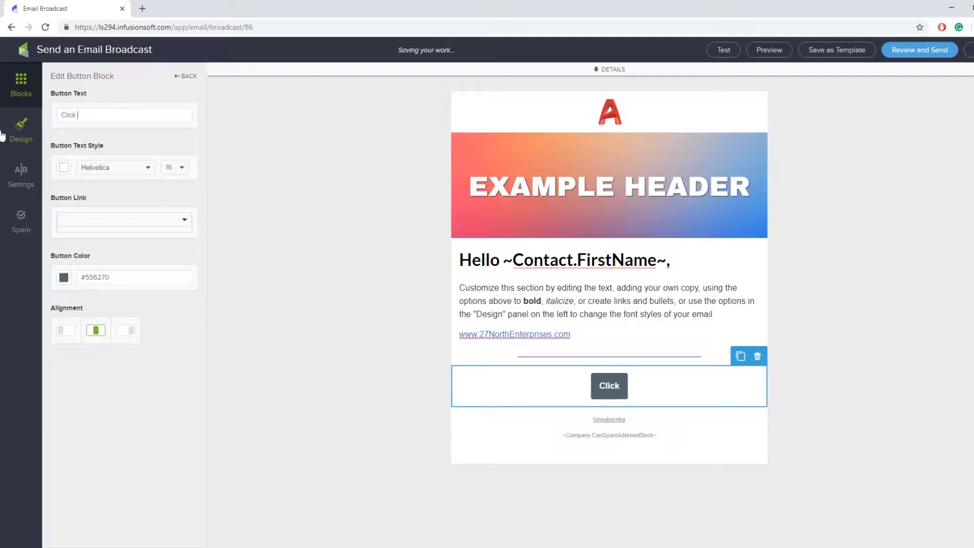
type("Here")
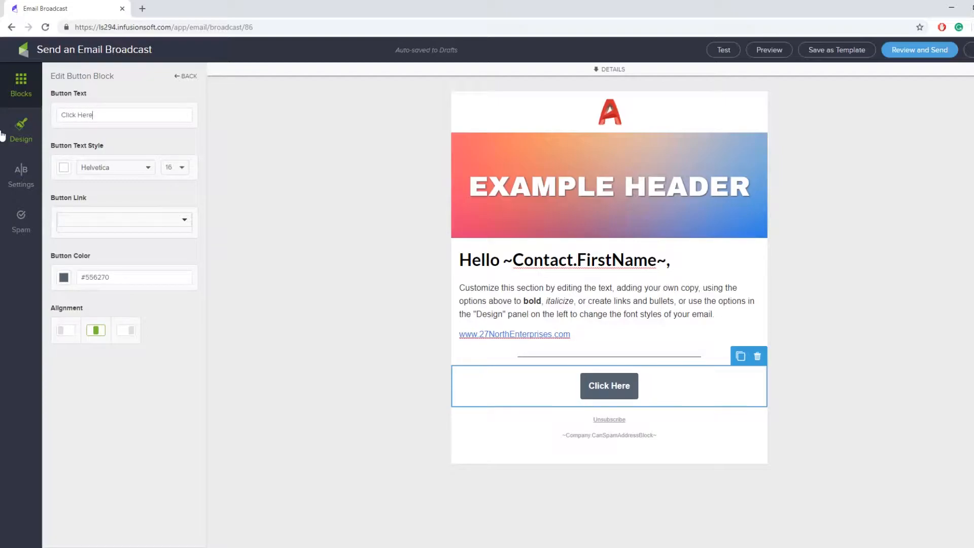
type("!")
left_click(141, 169)
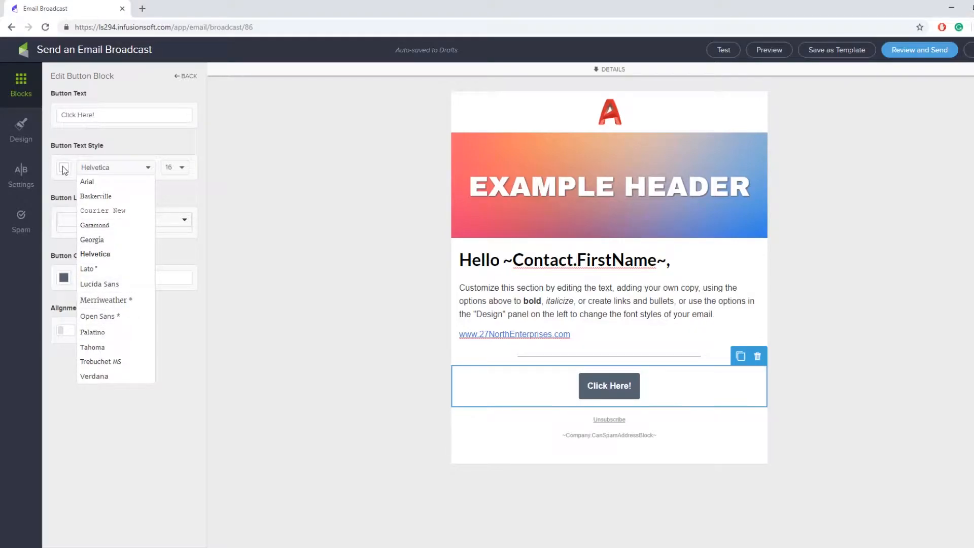
left_click(66, 186)
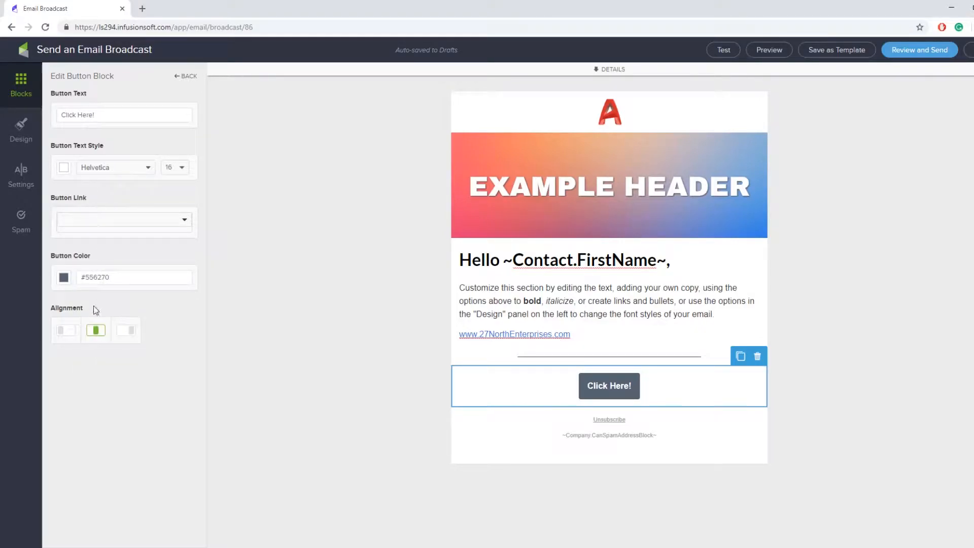
Colour the button green #6BA654, keep it centred, and review its link options
left_click(63, 277)
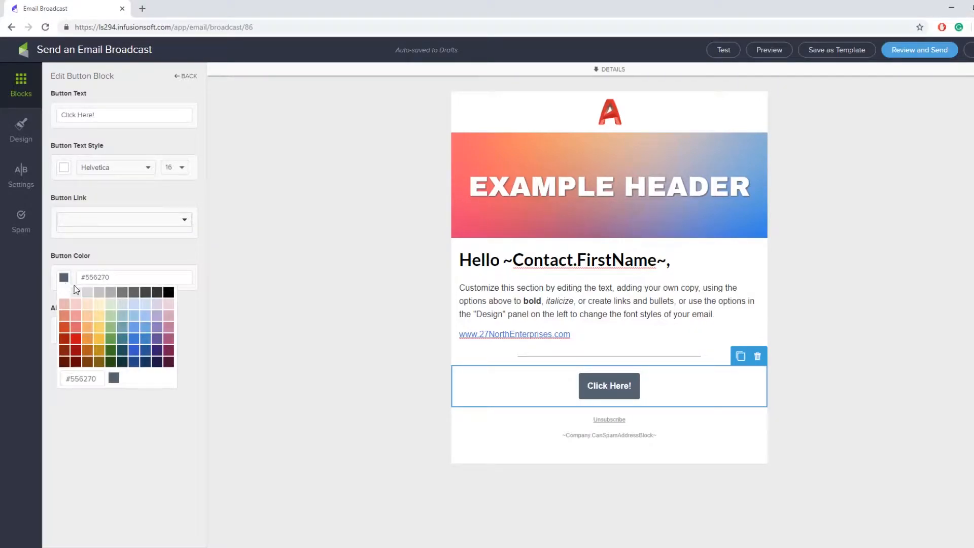
left_click(108, 338)
left_click(129, 254)
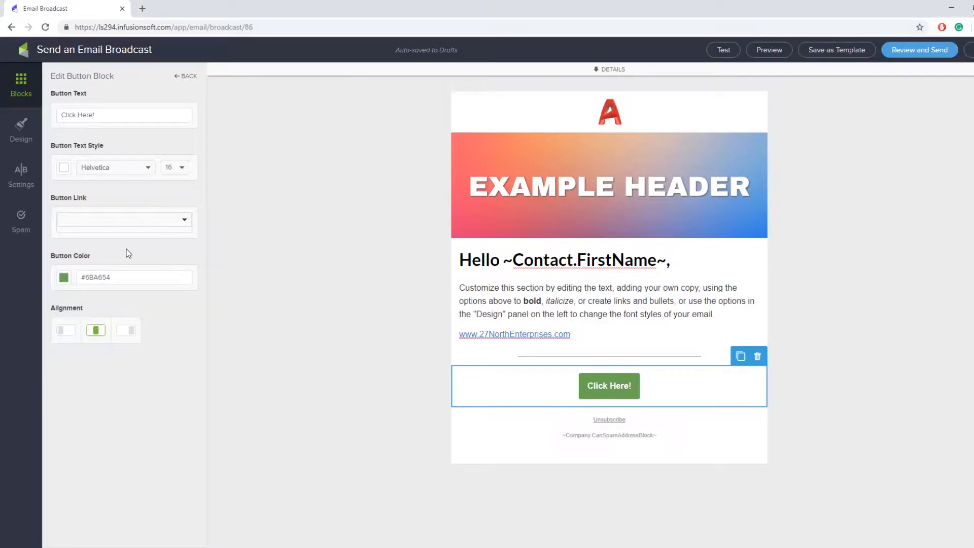
left_click(126, 330)
left_click(66, 332)
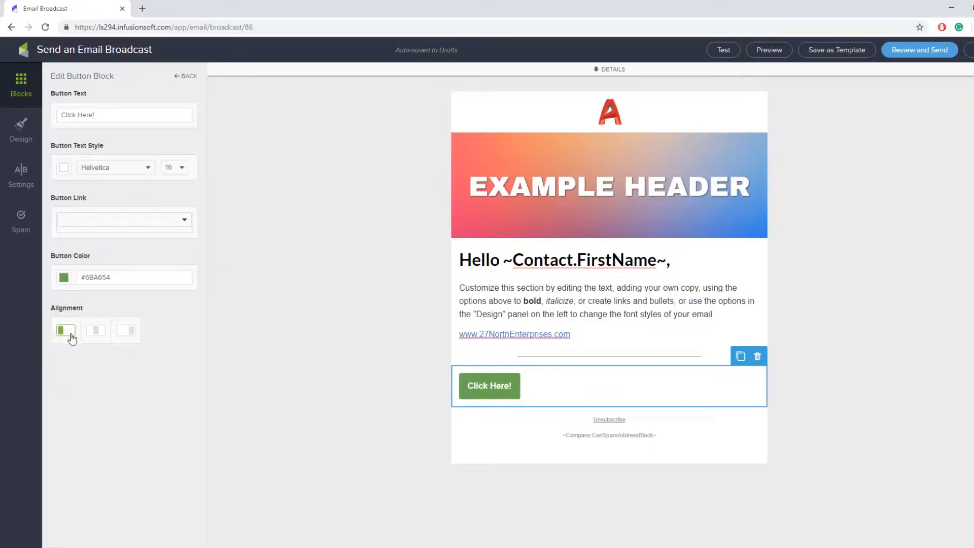
left_click(95, 335)
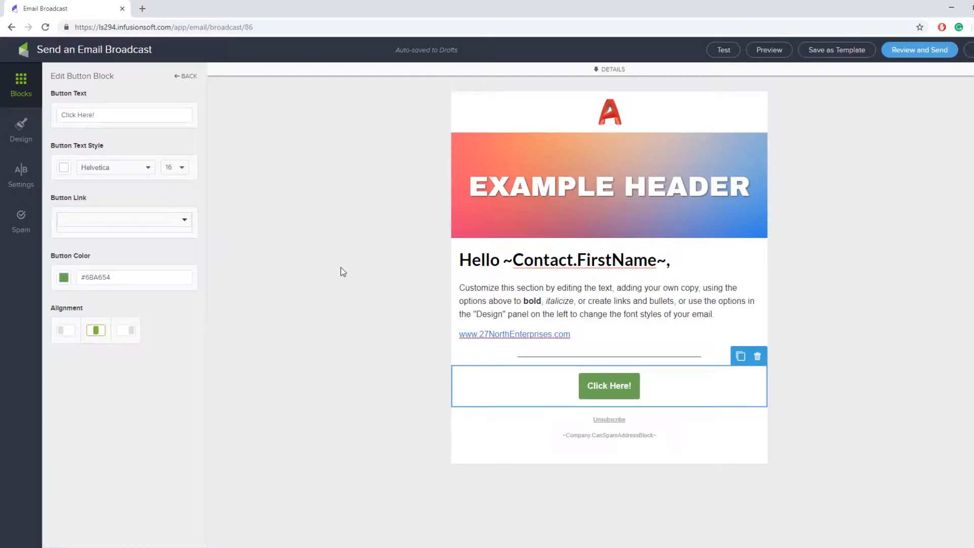
left_click(146, 222)
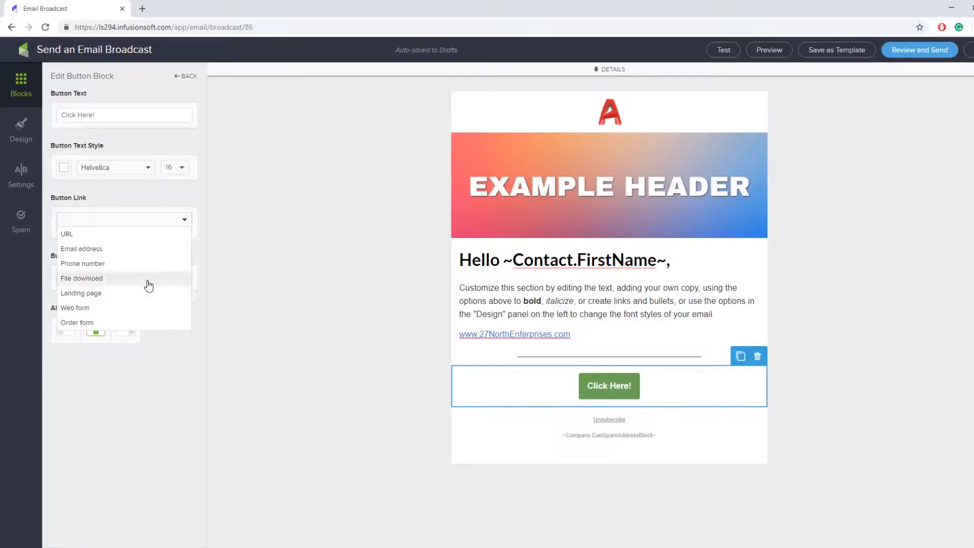
Add a video block sized 85, then delete it from the email
left_click(362, 389)
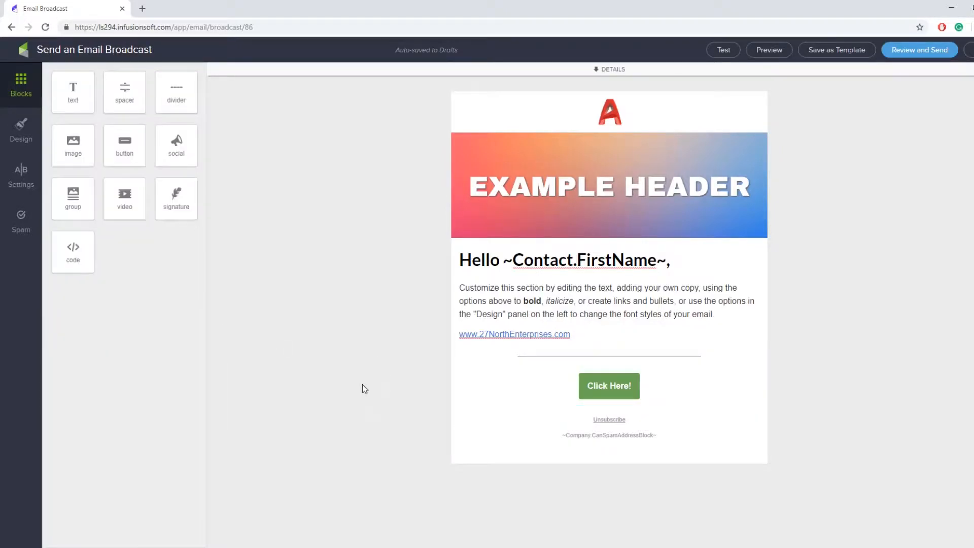
left_click_drag(128, 200, 563, 441)
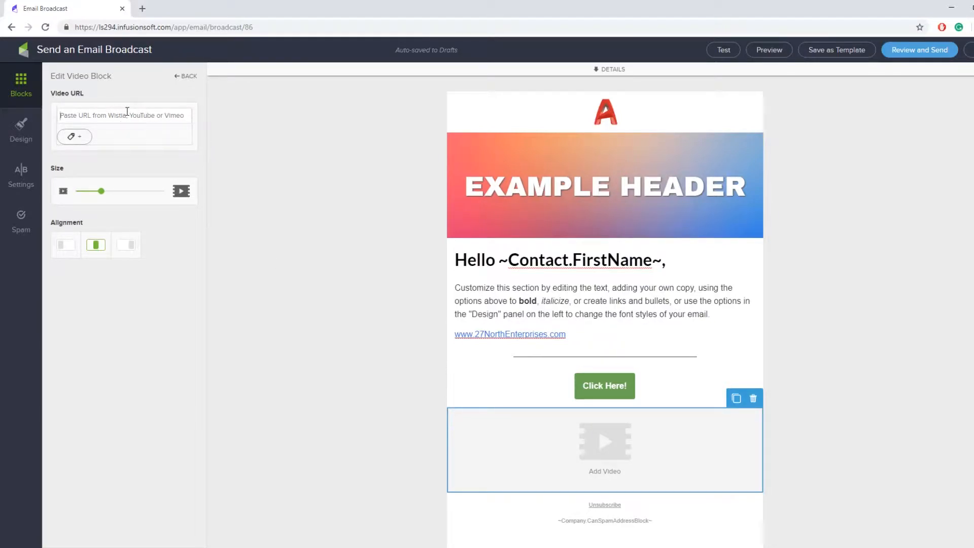
left_click_drag(102, 195, 218, 206)
left_click(639, 172)
left_click(735, 461)
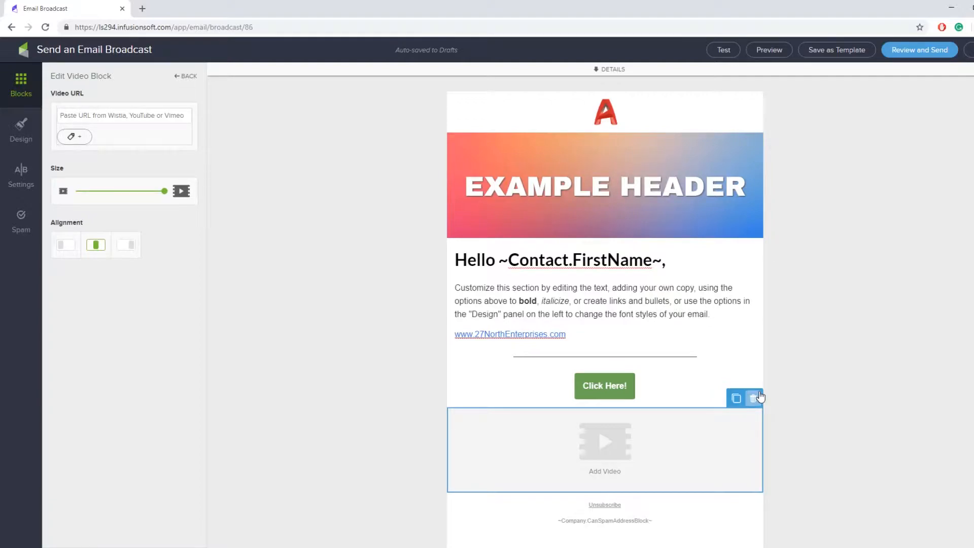
left_click(754, 398)
left_click(751, 419)
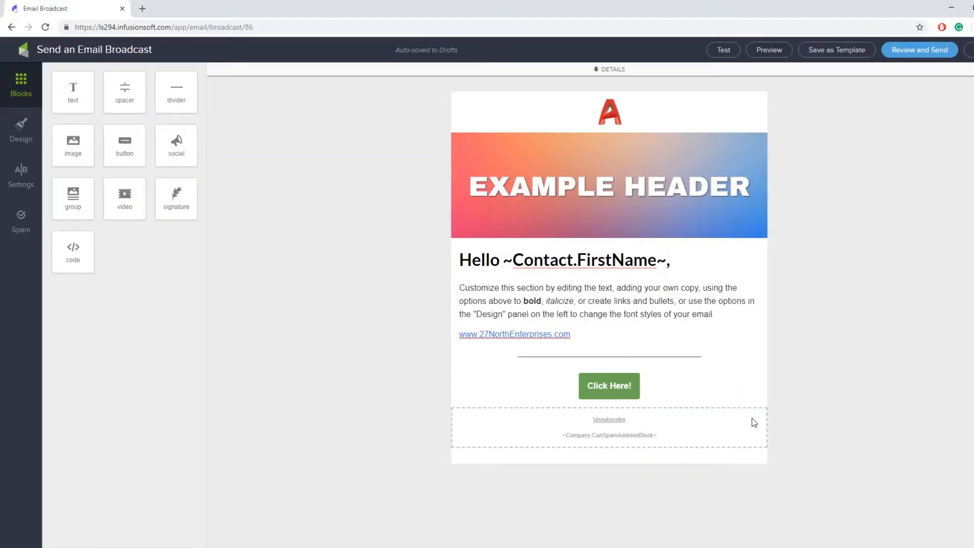
Move the Click Here! button above the divider, directly beneath the website link
left_click(755, 388)
left_click(758, 359)
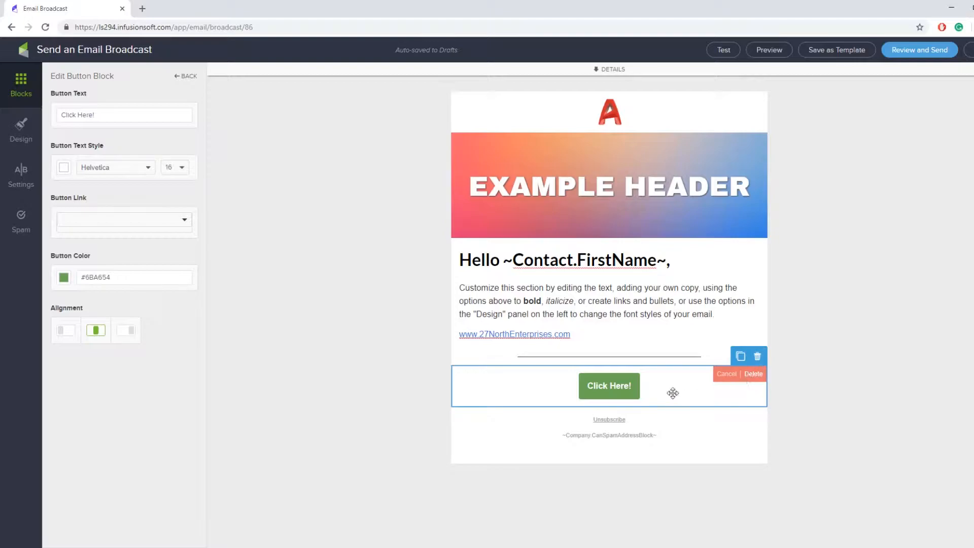
left_click_drag(659, 384, 660, 348)
left_click(884, 310)
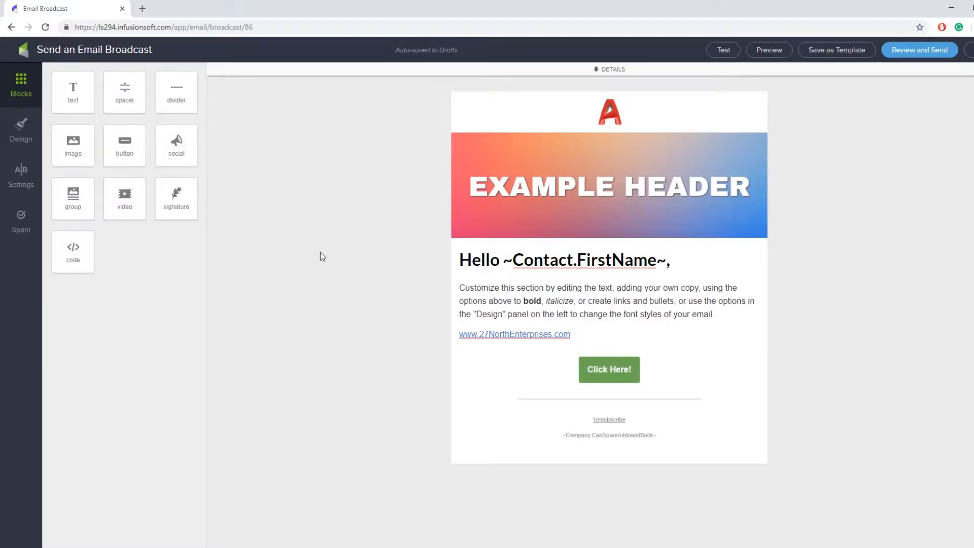
Place a group block below the divider and fill its image block with exampleside.png
left_click_drag(83, 191, 472, 378)
left_click_drag(604, 492, 730, 420)
scroll(852, 406, "down", 2)
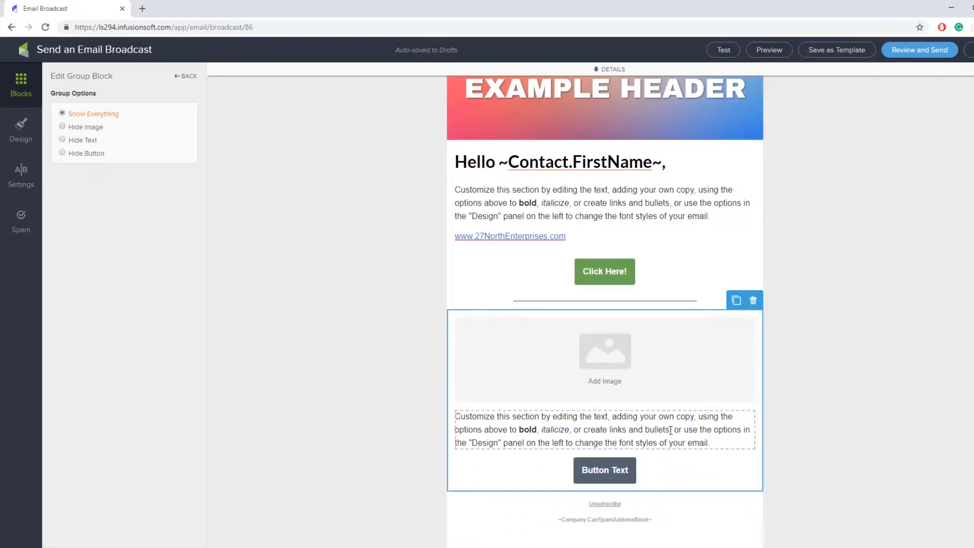
left_click(850, 448)
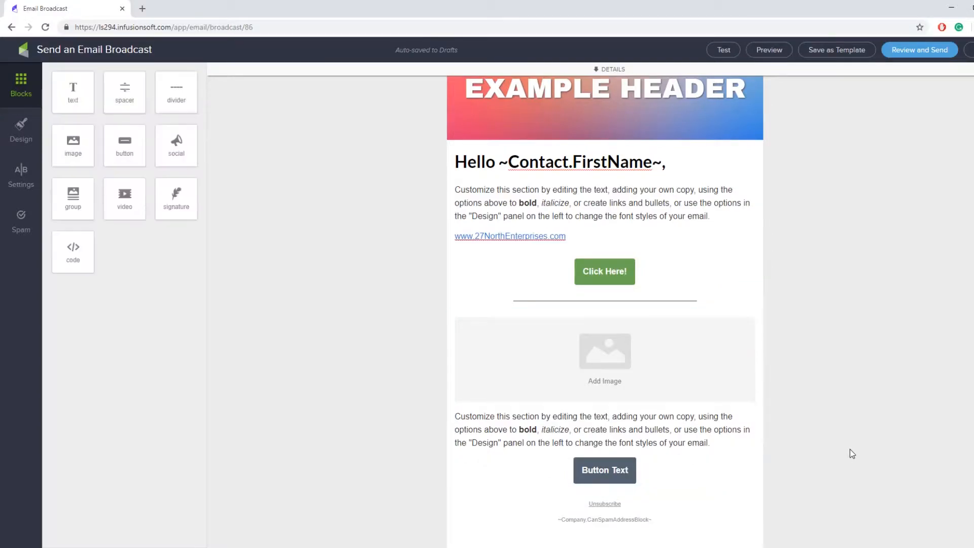
scroll(850, 448, "up", 2)
scroll(828, 311, "down", 2)
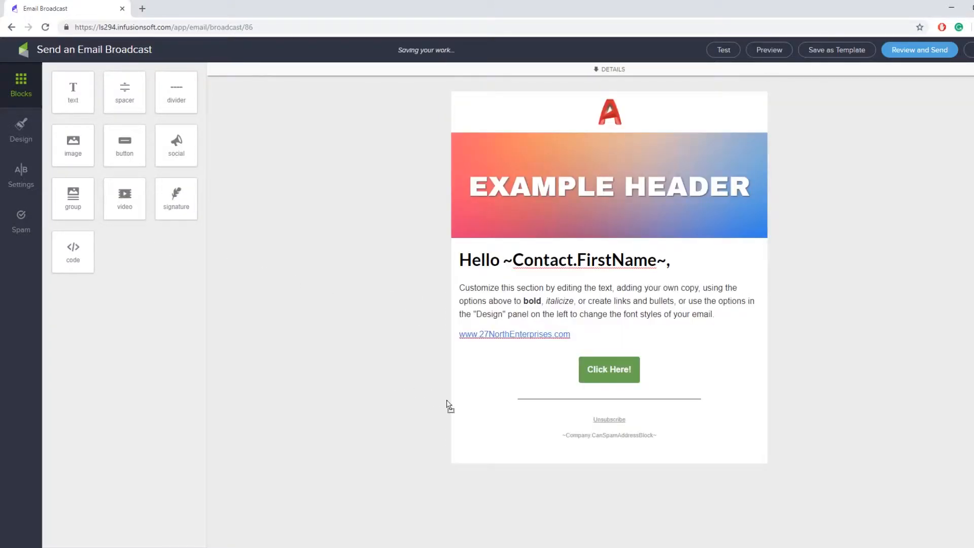
left_click_drag(450, 406, 514, 441)
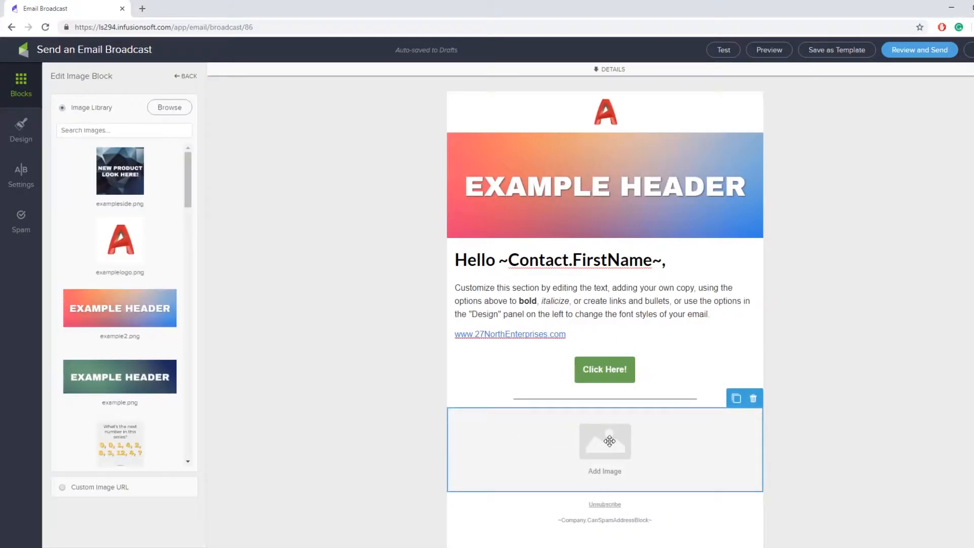
left_click(124, 172)
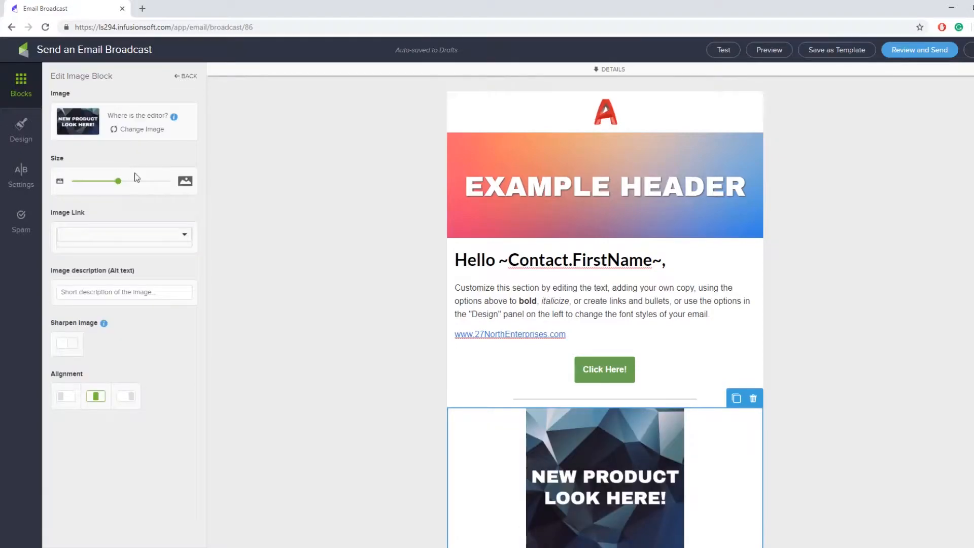
left_click(335, 368)
Add a text block beside the product image and enlarge the image to full size
scroll(336, 368, "down", 2)
left_click_drag(92, 114, 735, 411)
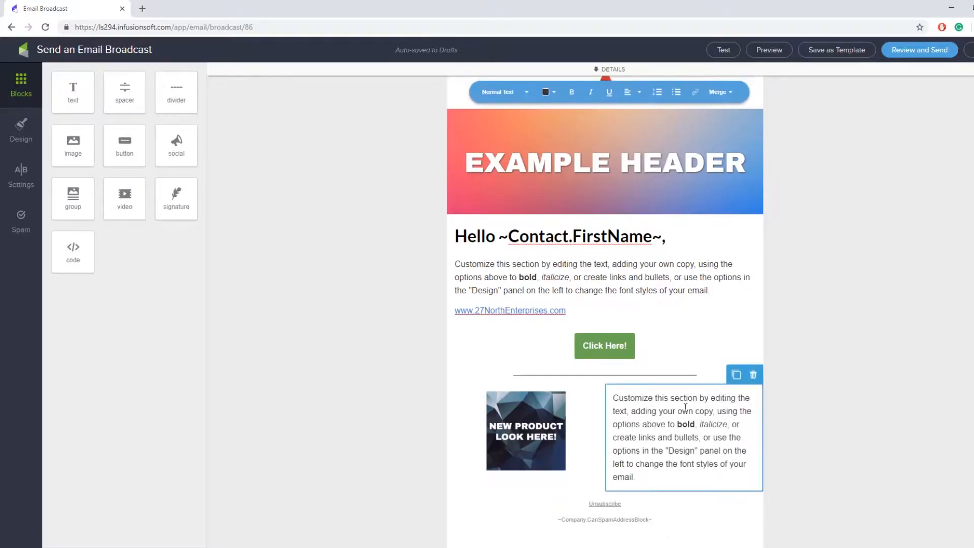
left_click(485, 446)
left_click_drag(147, 181, 320, 191)
left_click(805, 244)
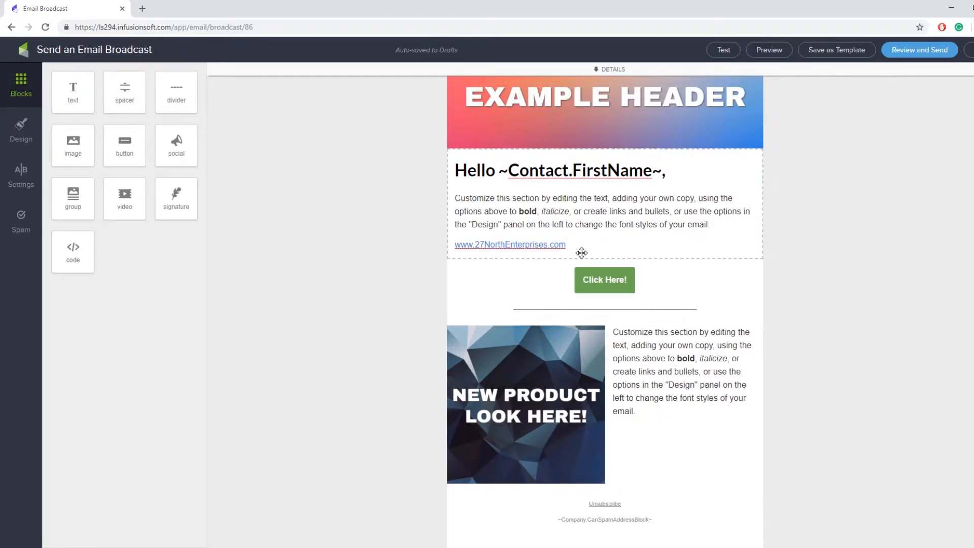
Duplicate the green Click Here! button and place the copy below the NEW PRODUCT section
left_click(756, 290)
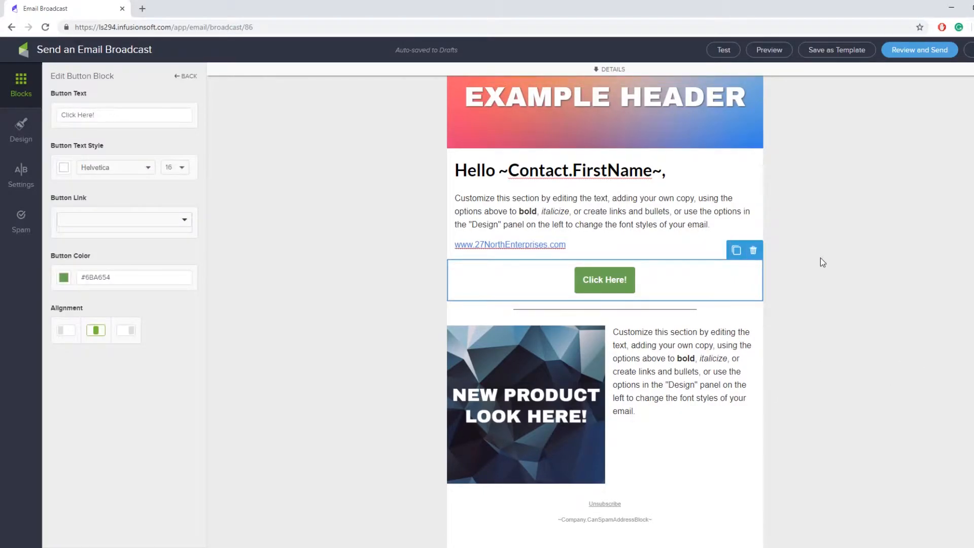
left_click(736, 250)
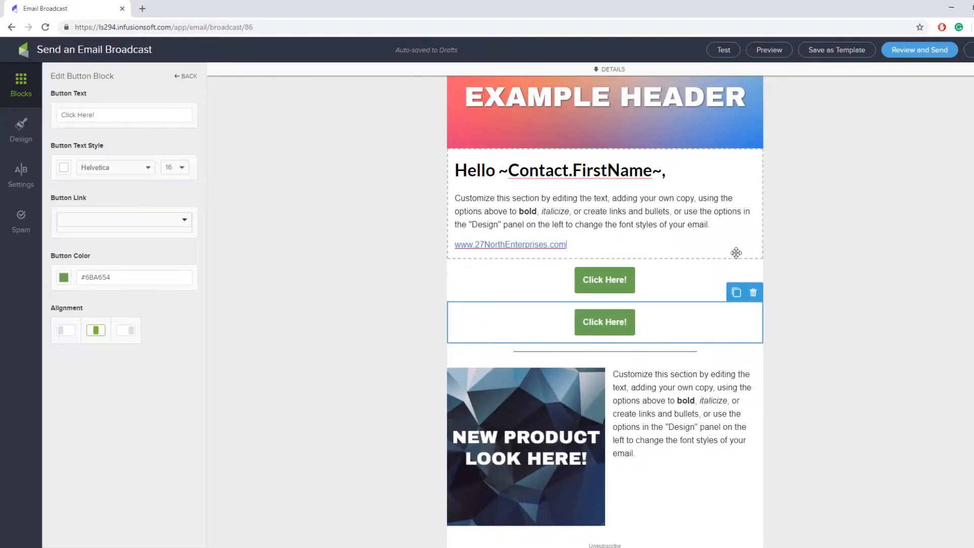
left_click_drag(682, 331, 674, 522)
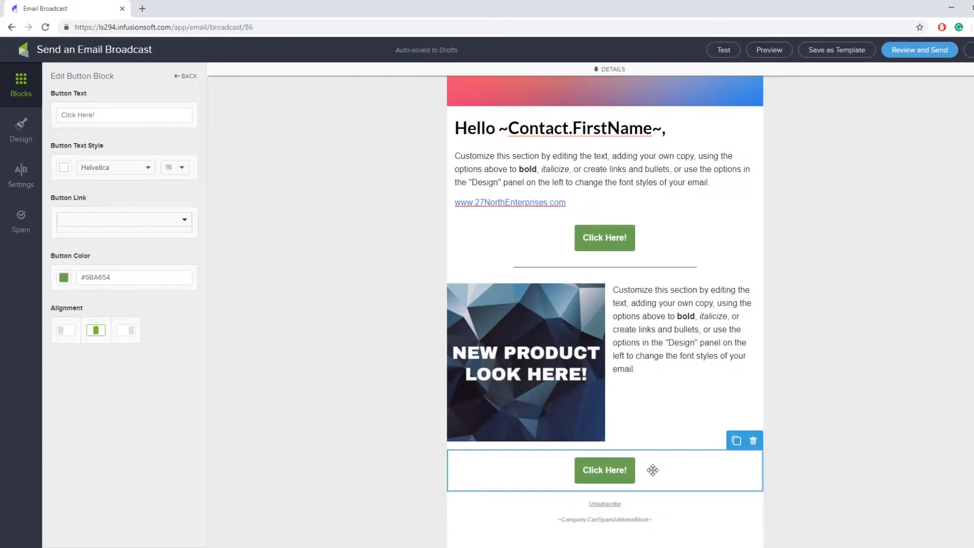
mouse_move(652, 470)
left_mouse_down()
mouse_move(683, 428)
mouse_move(697, 454)
mouse_move(684, 424)
mouse_move(741, 450)
mouse_move(691, 482)
mouse_move(752, 411)
mouse_move(744, 426)
mouse_move(659, 444)
mouse_move(645, 492)
mouse_move(649, 474)
left_mouse_up()
left_click(868, 448)
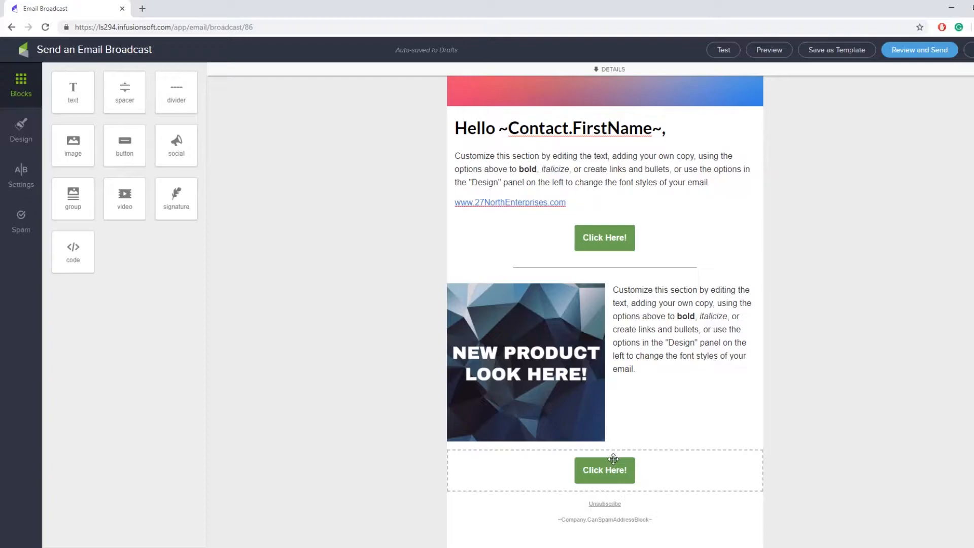
left_click(642, 268)
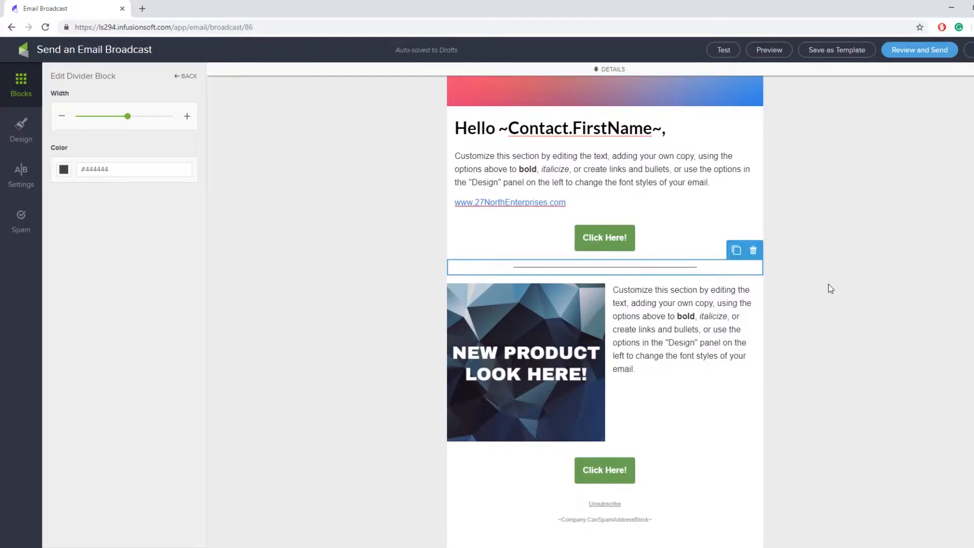
left_click(867, 396)
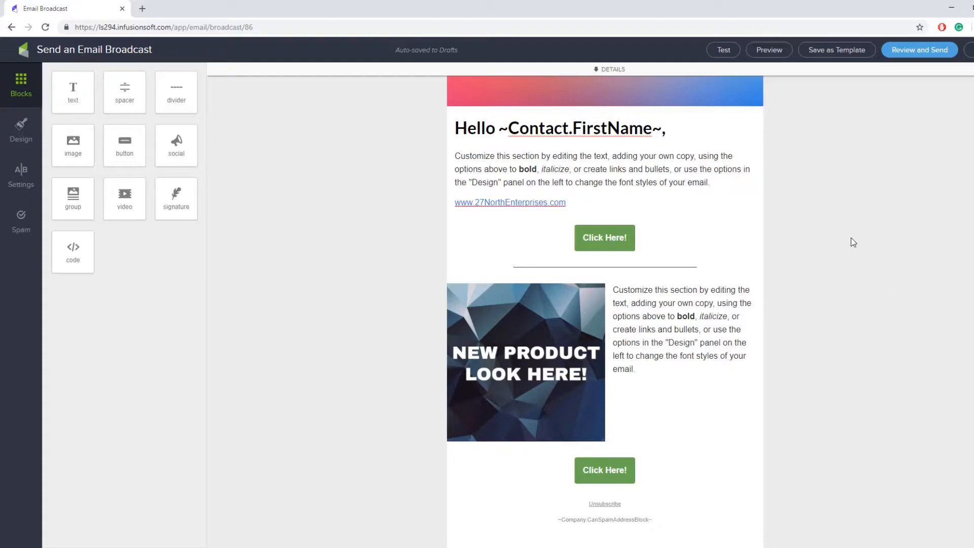
left_click(780, 51)
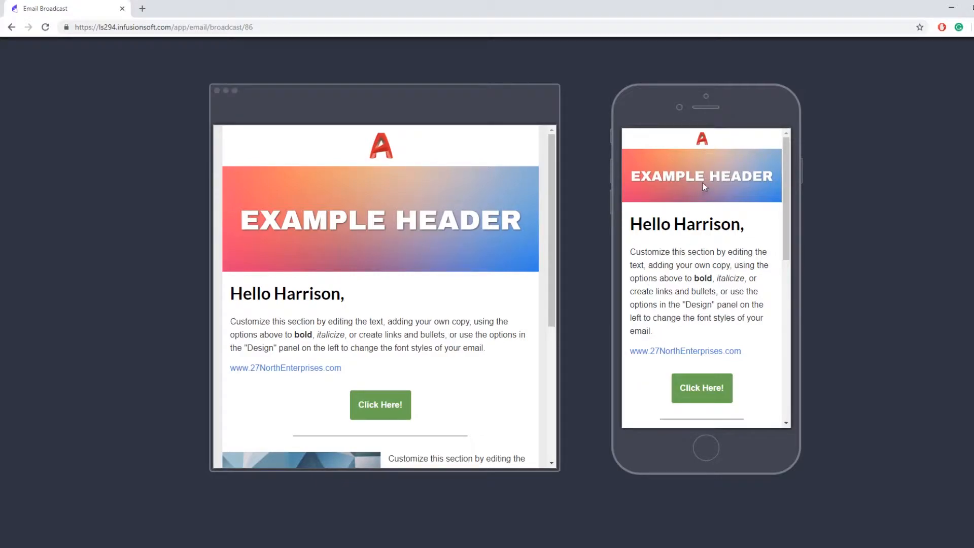
scroll(700, 198, "down", 3)
scroll(700, 199, "down", 4)
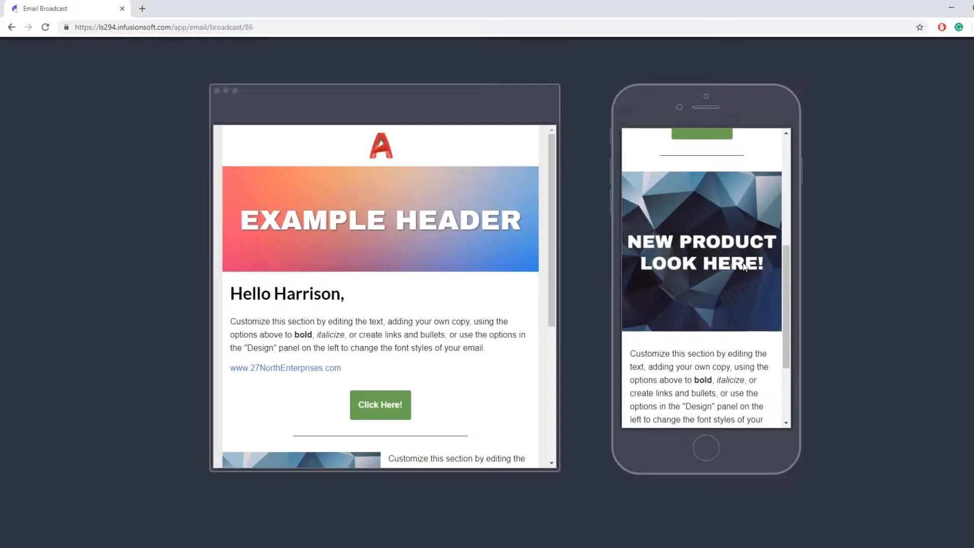
scroll(729, 255, "down", 1)
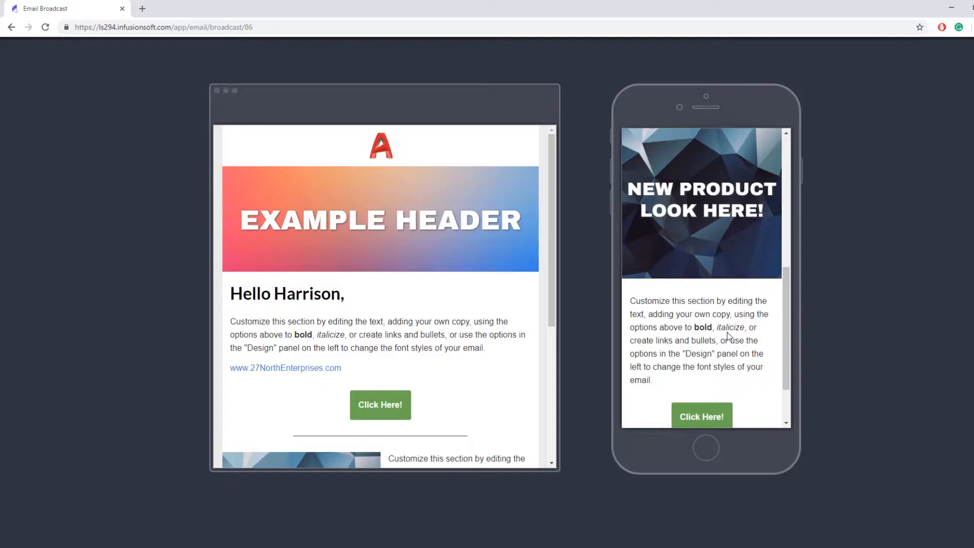
scroll(708, 192, "up", 1)
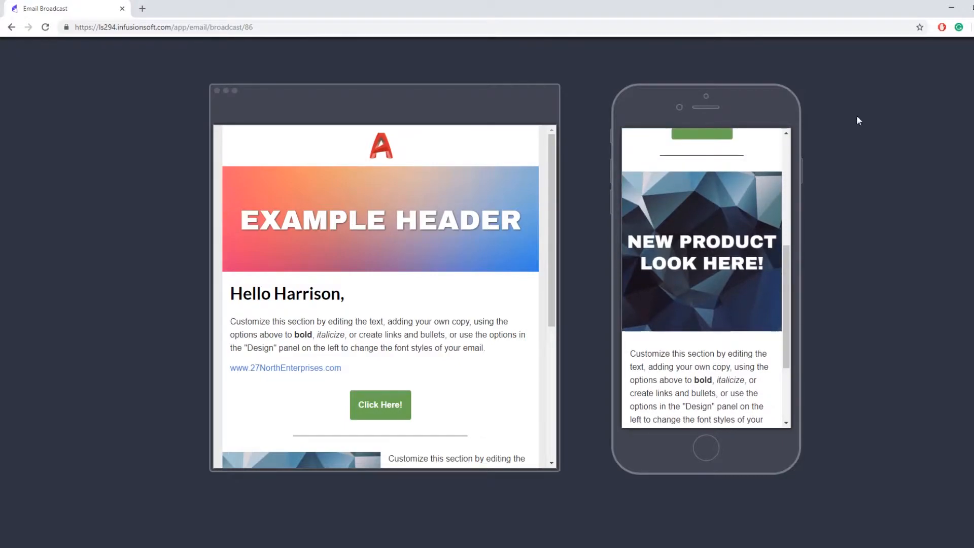
key("Escape")
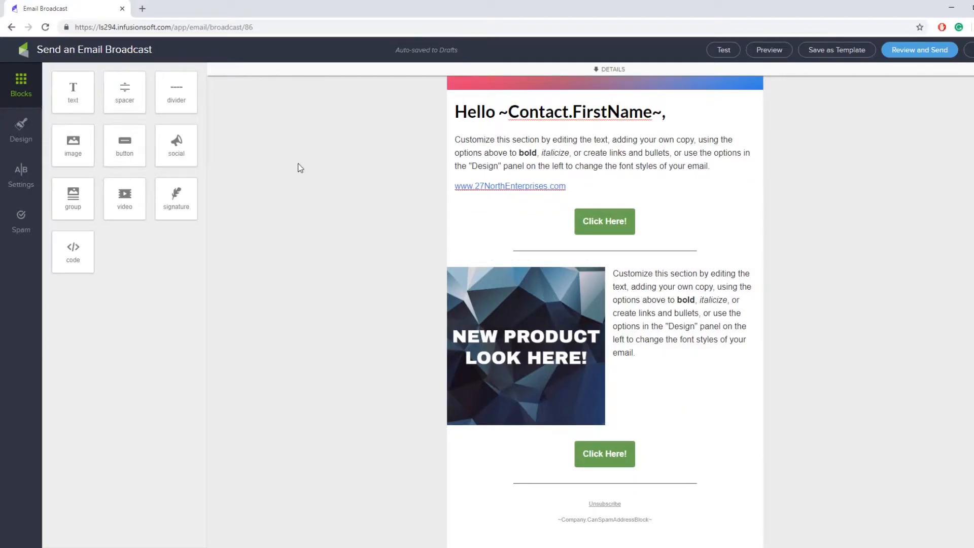
left_click_drag(178, 152, 586, 513)
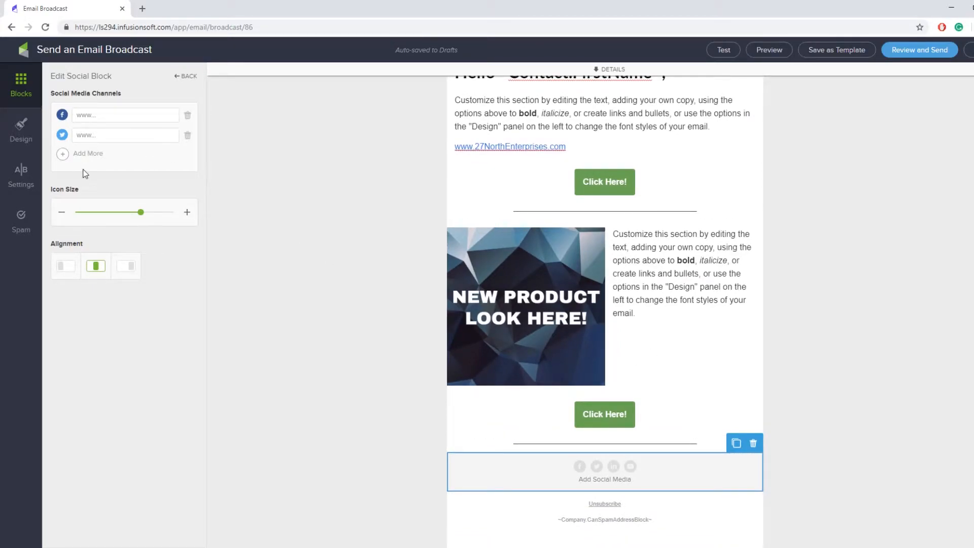
left_click(117, 113)
type("www.face")
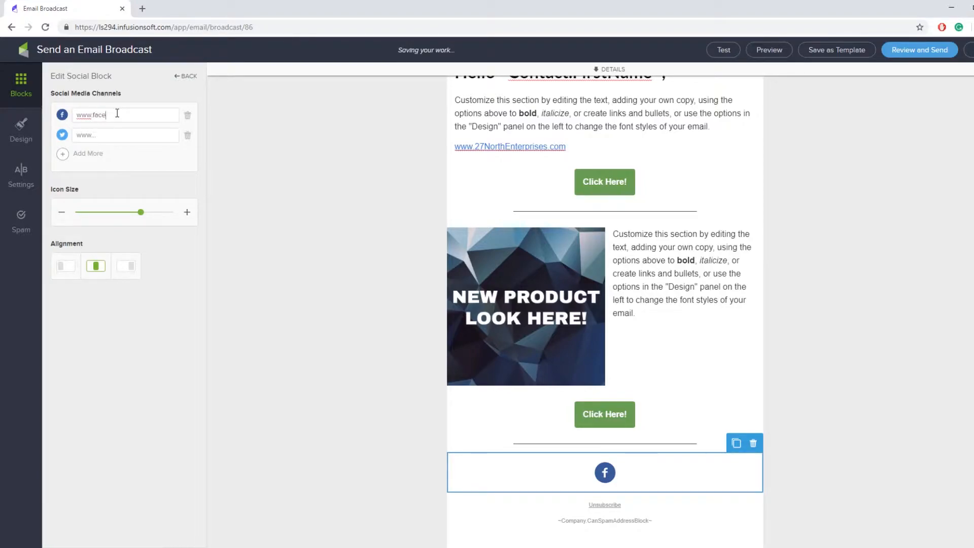
type("book.com/27NorthEWn")
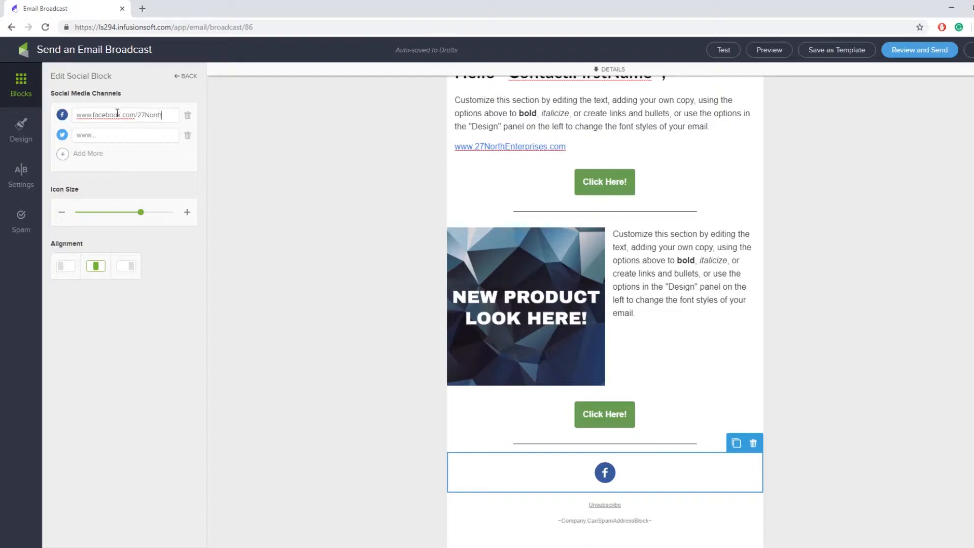
key("BackSpace")
key("BackSpace")
type("nterprises")
key("ctrl+a")
key("ctrl+c")
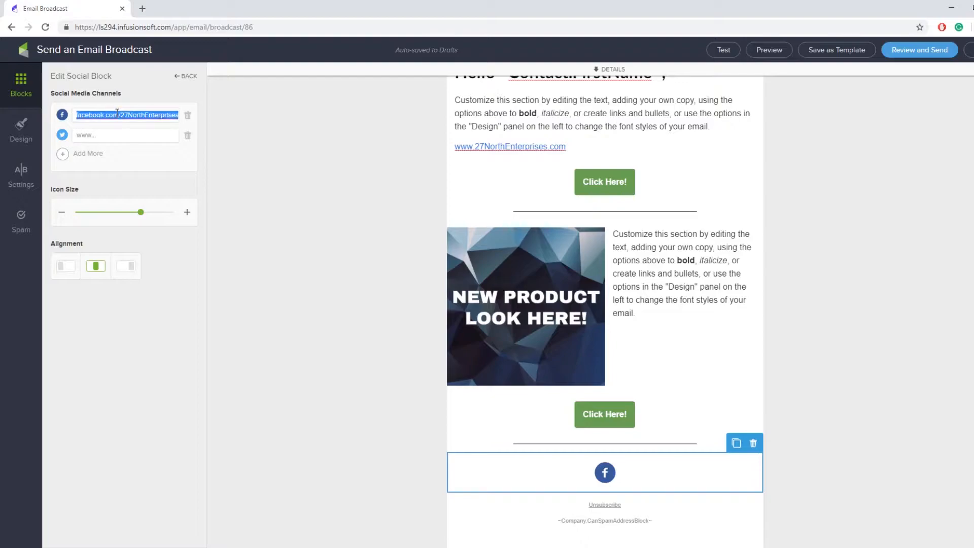
Use the same page address for the Twitter, LinkedIn and YouTube icons
left_click(128, 136)
key("ctrl+v")
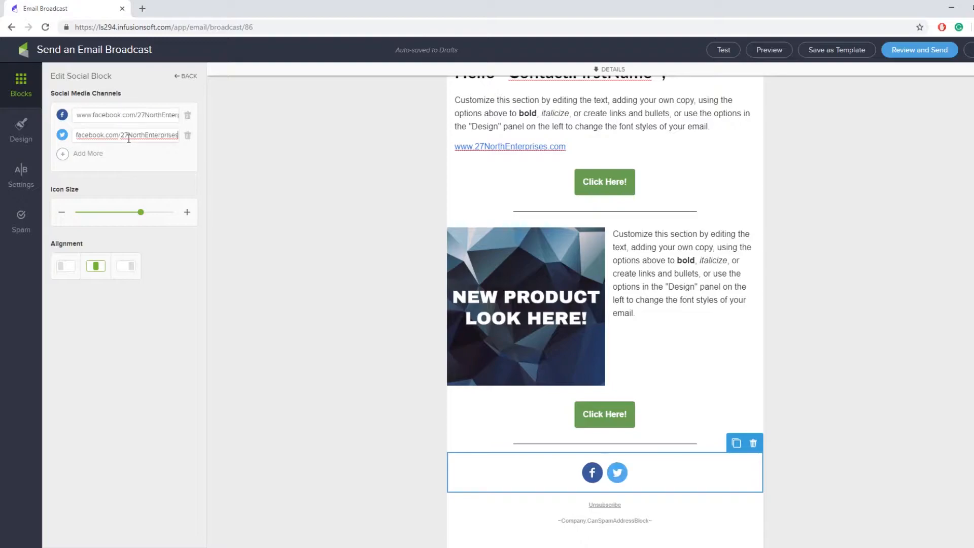
left_click(68, 155)
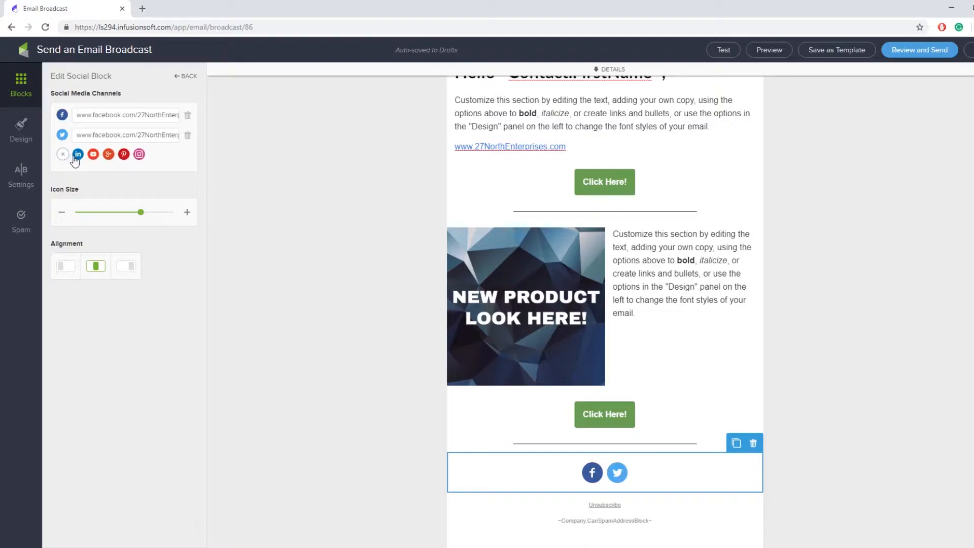
left_click(82, 154)
key("ctrl+v")
left_click(83, 174)
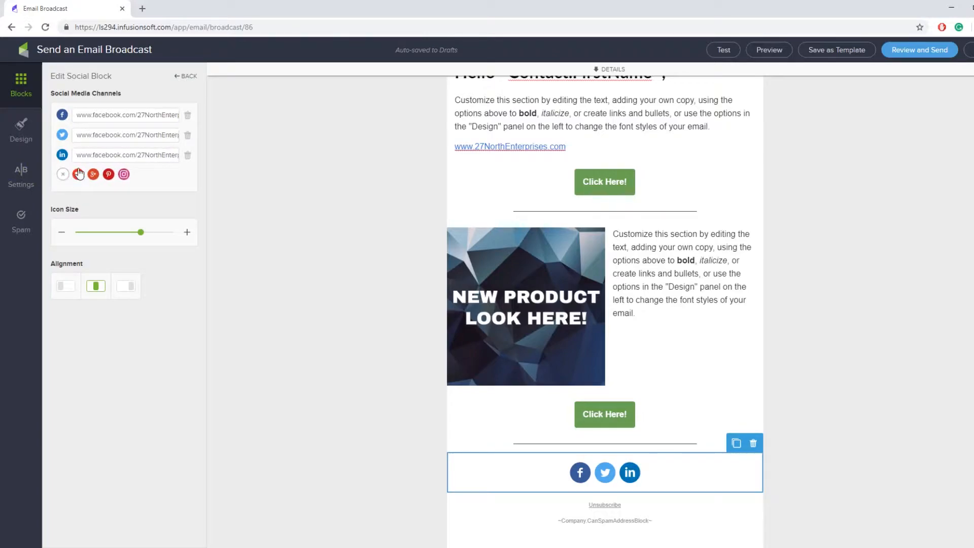
left_click(77, 174)
key("ctrl+v")
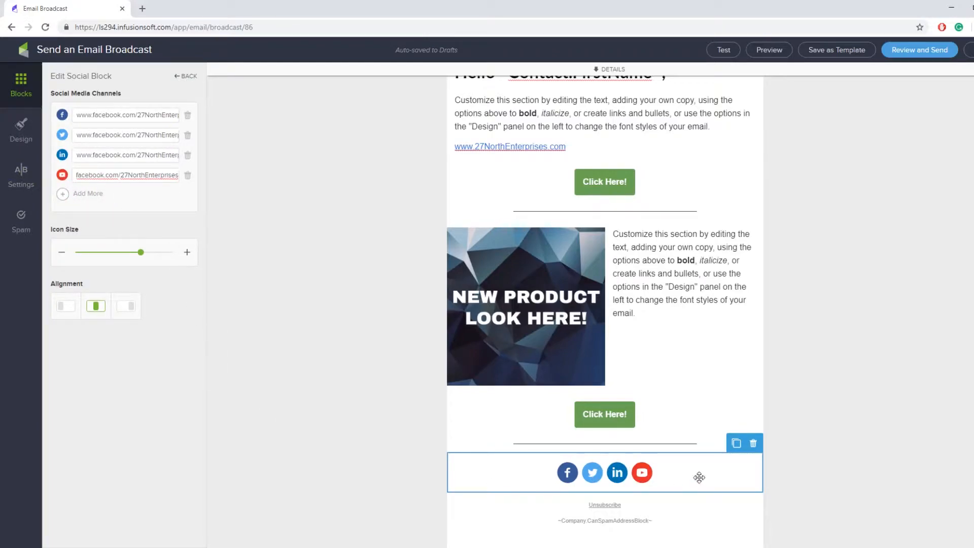
left_click(164, 265)
Shrink the social icons to the smallest size and centre them
left_click_drag(152, 254, 40, 254)
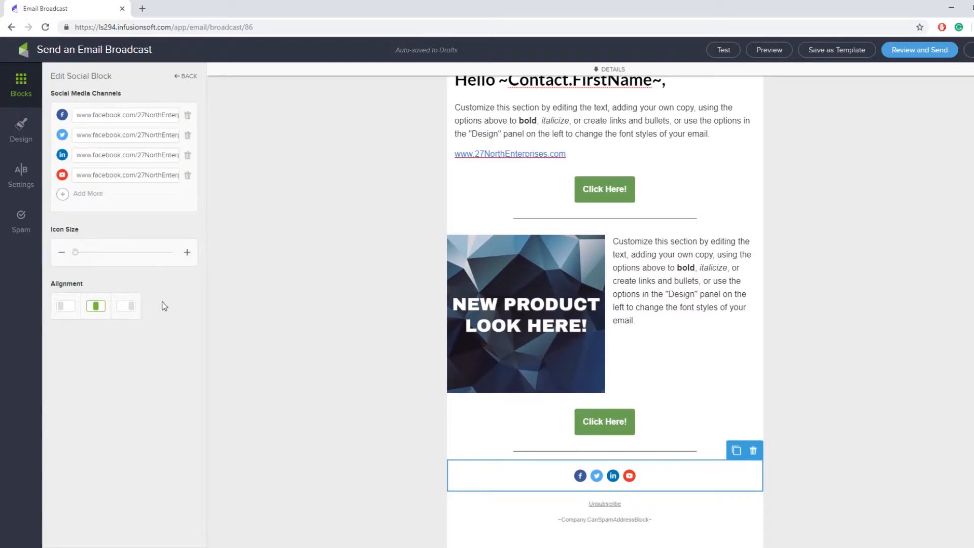
left_click(126, 306)
left_click(69, 308)
left_click(106, 309)
left_click(346, 358)
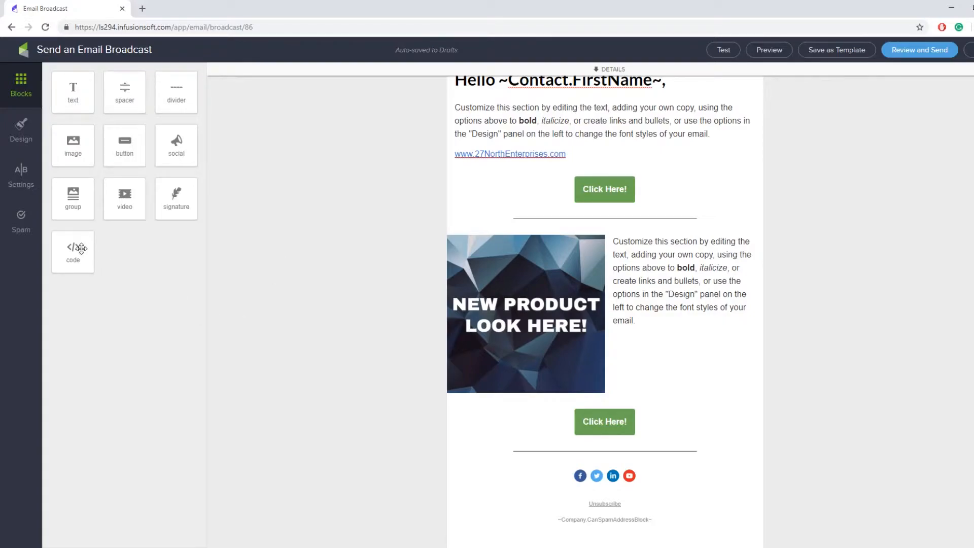
left_click_drag(81, 248, 548, 462)
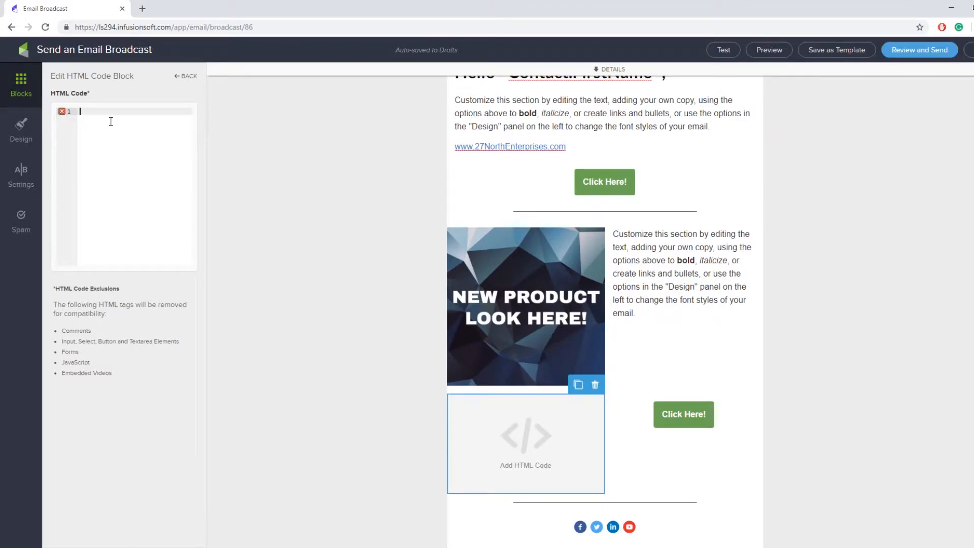
left_click_drag(134, 315, 126, 378)
left_click(133, 371)
left_click(595, 385)
left_click(597, 402)
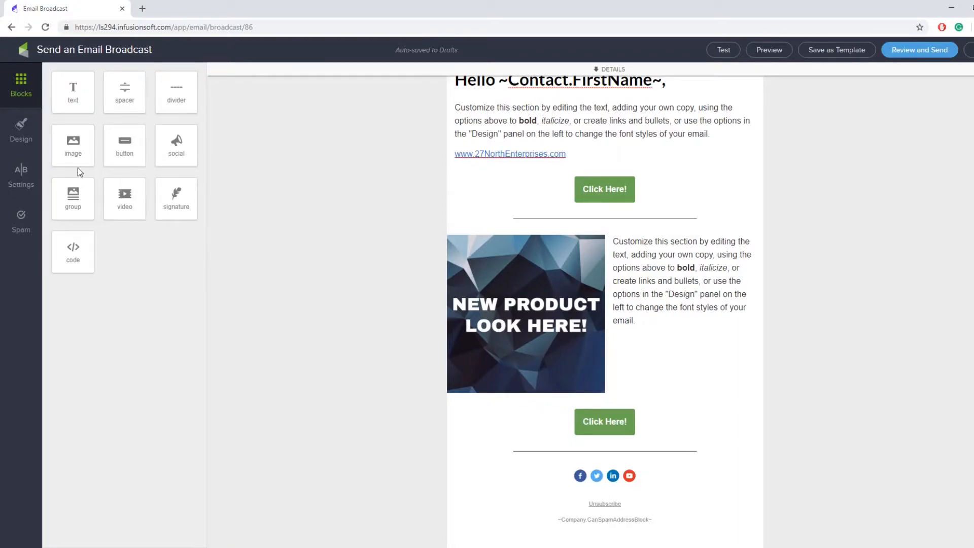
Return to the top and expand the broadcast's sending DETAILS
scroll(750, 391, "up", 4)
scroll(765, 384, "down", 3)
scroll(766, 384, "up", 3)
scroll(766, 384, "down", 3)
scroll(767, 388, "up", 3)
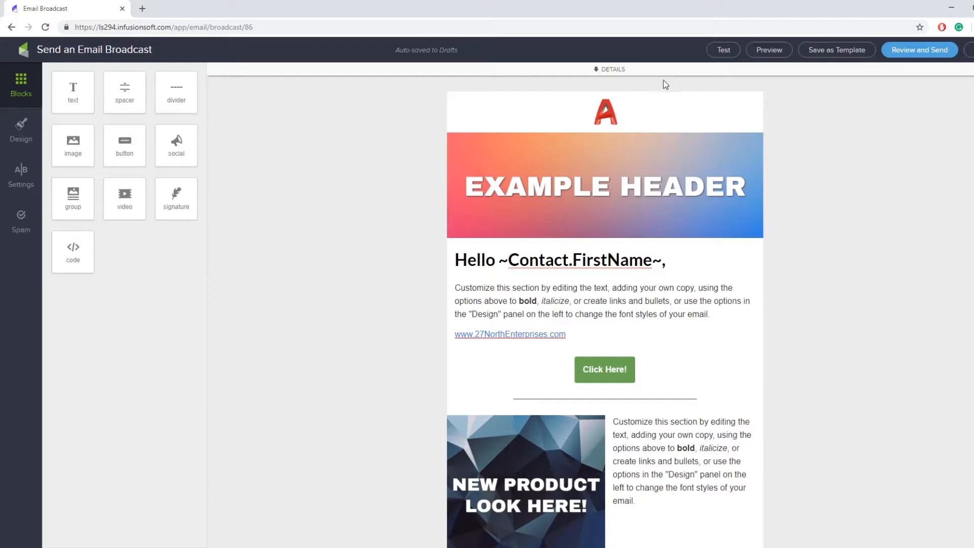
left_click(619, 71)
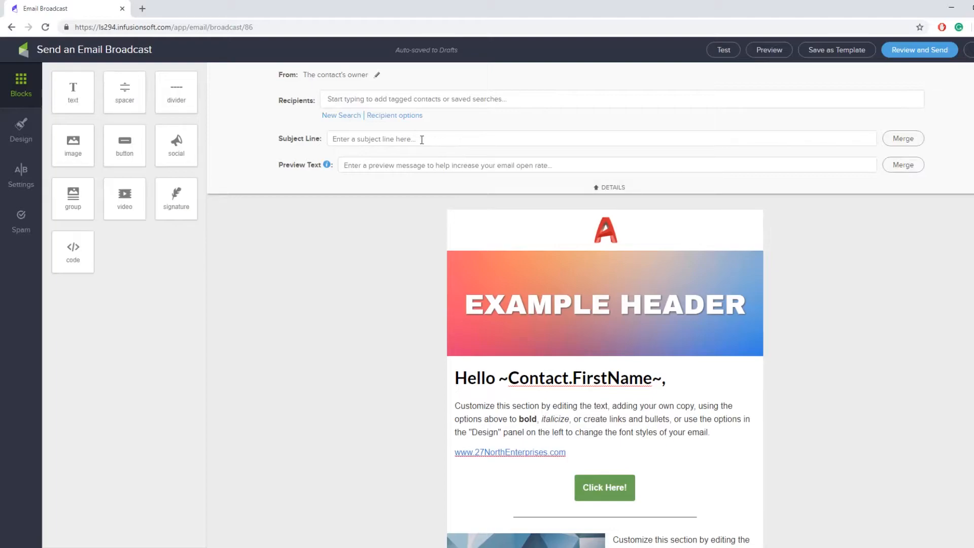
Enter the subject line 'This is a marketing email'
left_click(392, 139)
type("Te")
key("BackSpace")
key("BackSpace")
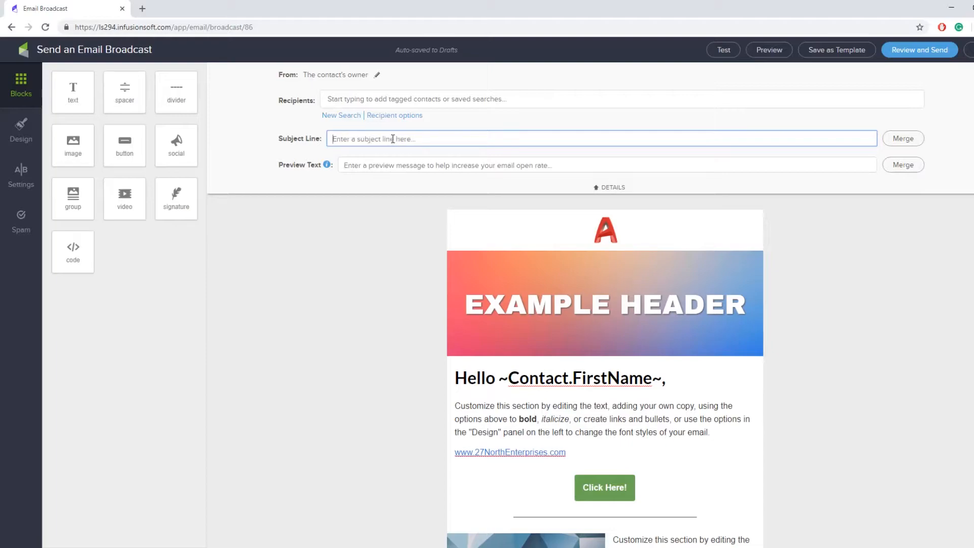
type("This is a marketing email")
Fill the Preview Text field with 'There is a coupon in this email'
left_click(424, 168)
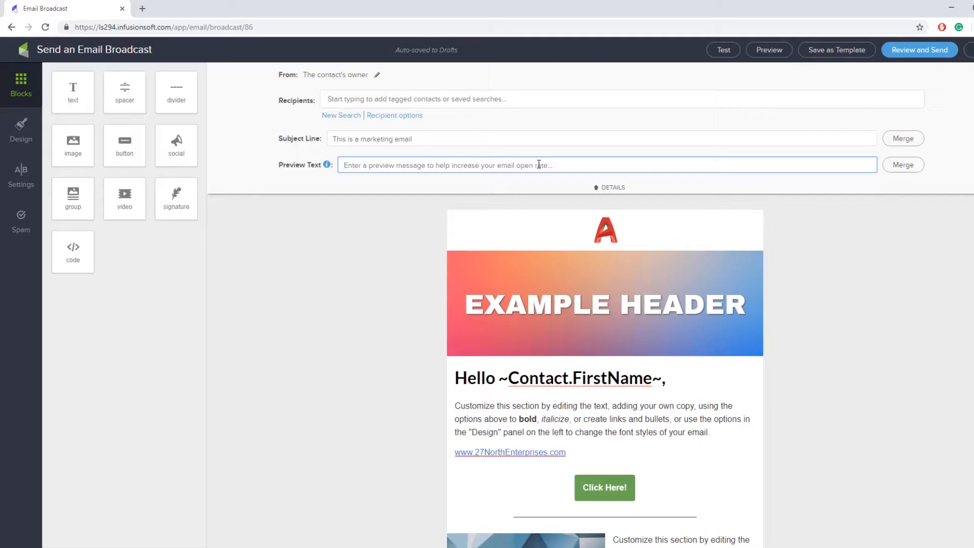
type("There is a coupon in this email")
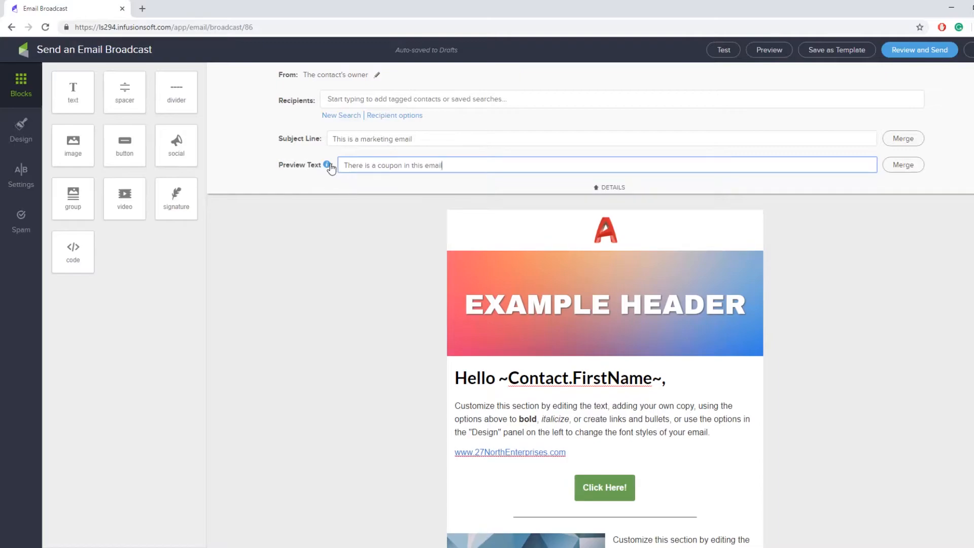
Switch the broadcast's From sender to a custom Other... sender
left_click(377, 74)
left_click(358, 104)
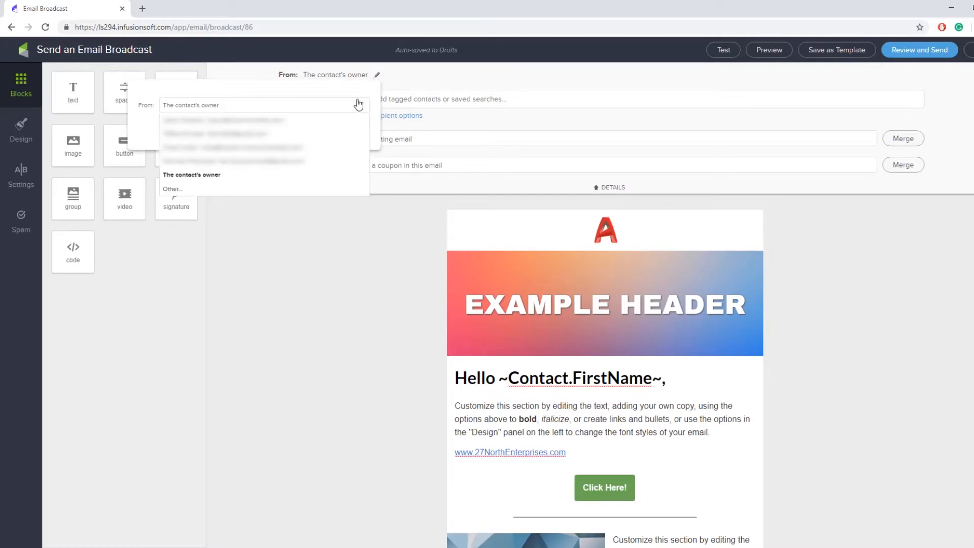
left_click(246, 188)
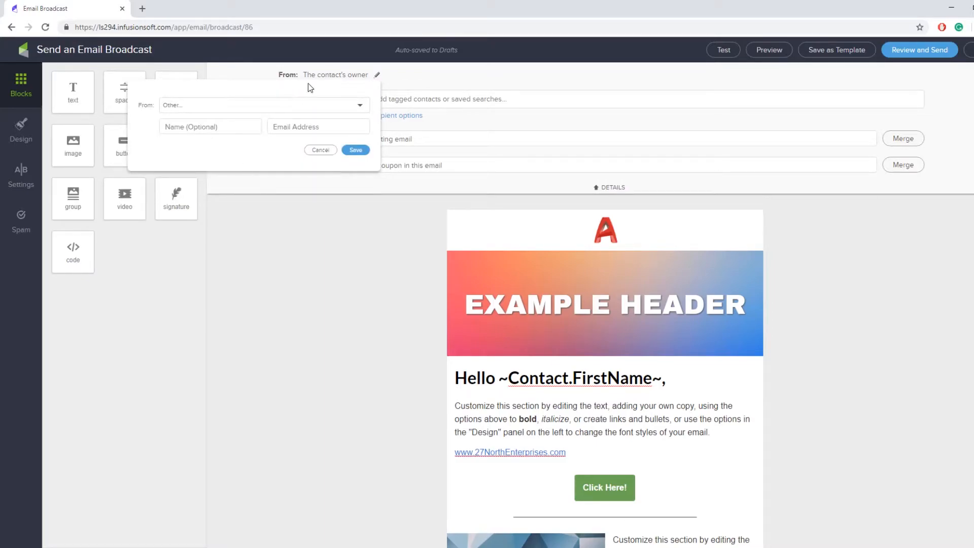
Enter the custom sender's company e-mail address and display name
left_click(331, 128)
type("e")
key("BackSpace")
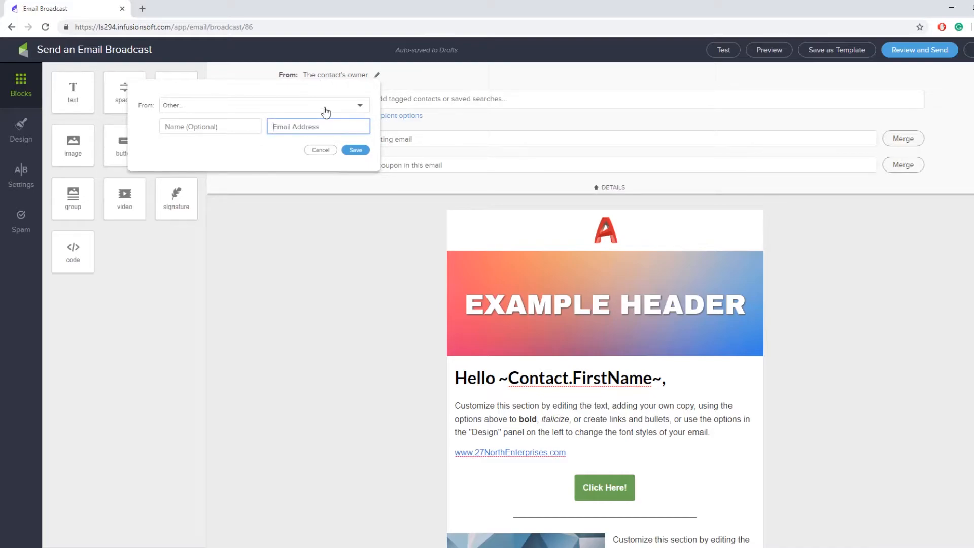
left_click(243, 129)
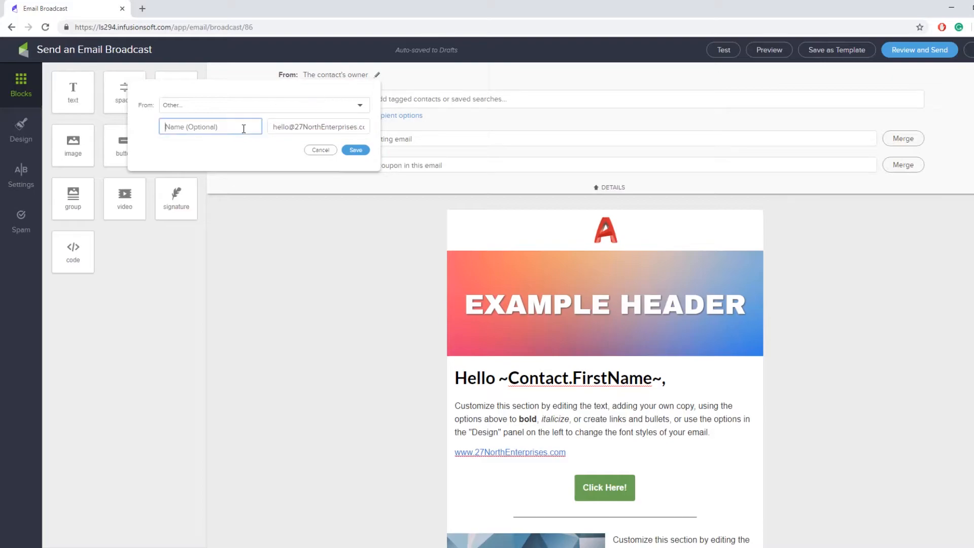
type("Jane from 27 North")
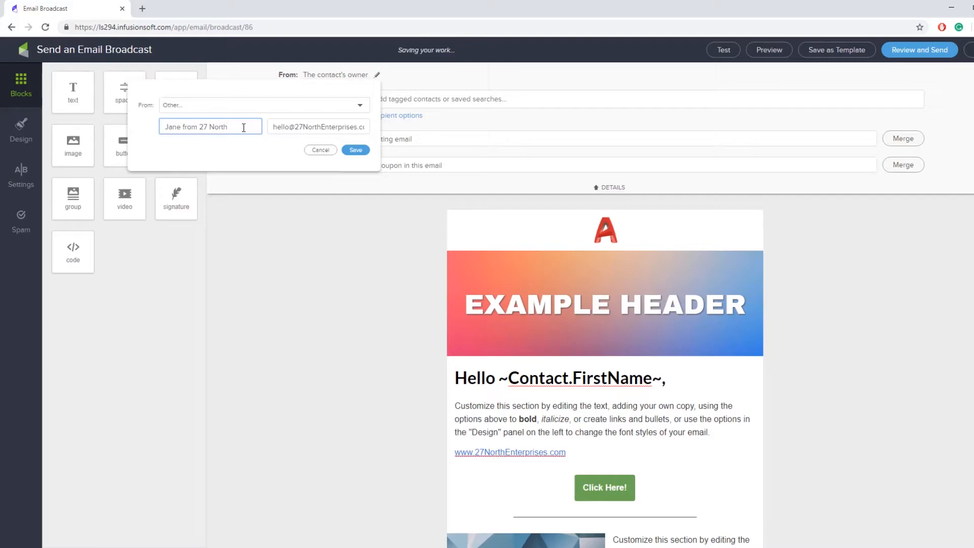
Replace 'hello' at the start of the sender's e-mail address with 'noreply'
left_click_drag(243, 127, 159, 130)
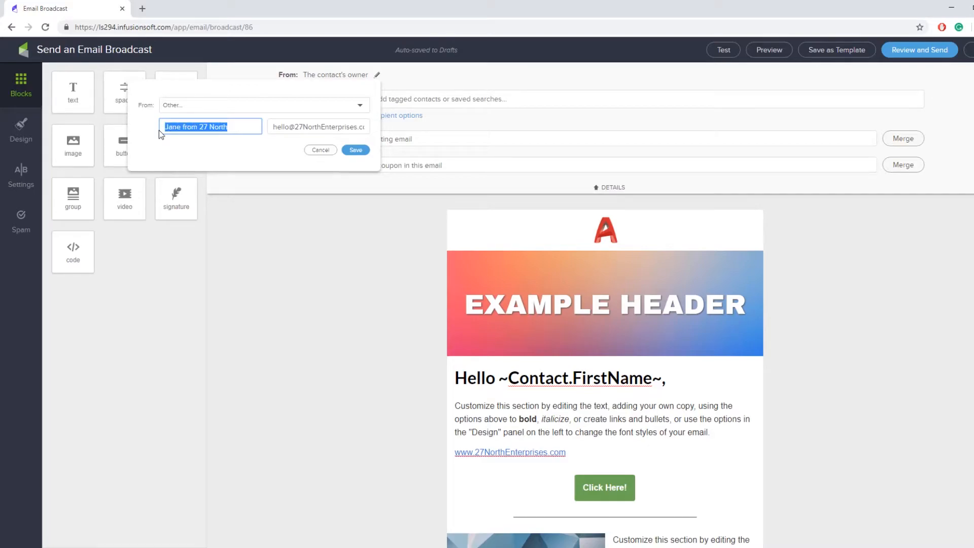
left_click_drag(273, 128, 415, 132)
left_click(294, 124)
double_click(296, 125)
left_click_drag(297, 126, 268, 128)
left_click(288, 127)
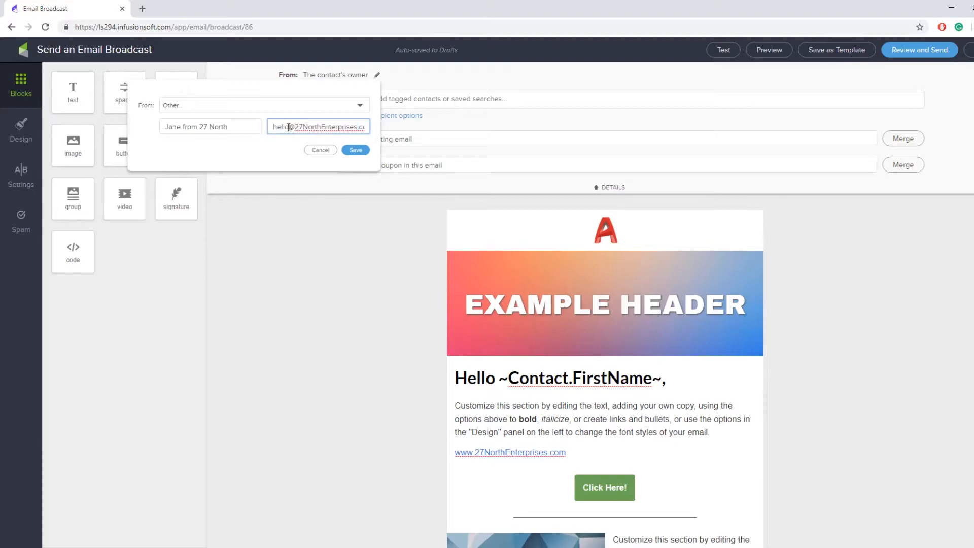
double_click(288, 127)
left_click_drag(297, 127, 273, 127)
left_click(298, 126)
Discard the custom sender, keeping the contact's owner, and start a new recipient search
left_click(320, 151)
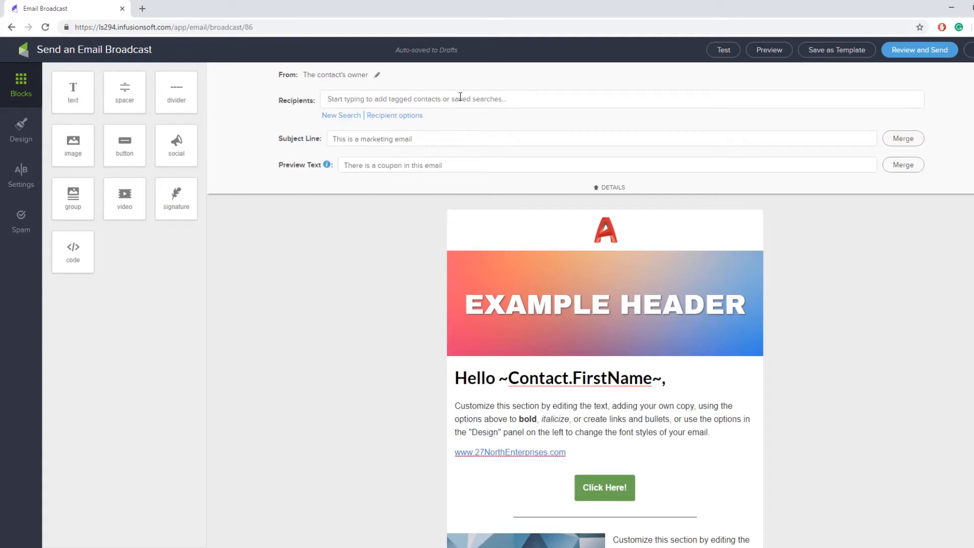
left_click(475, 98)
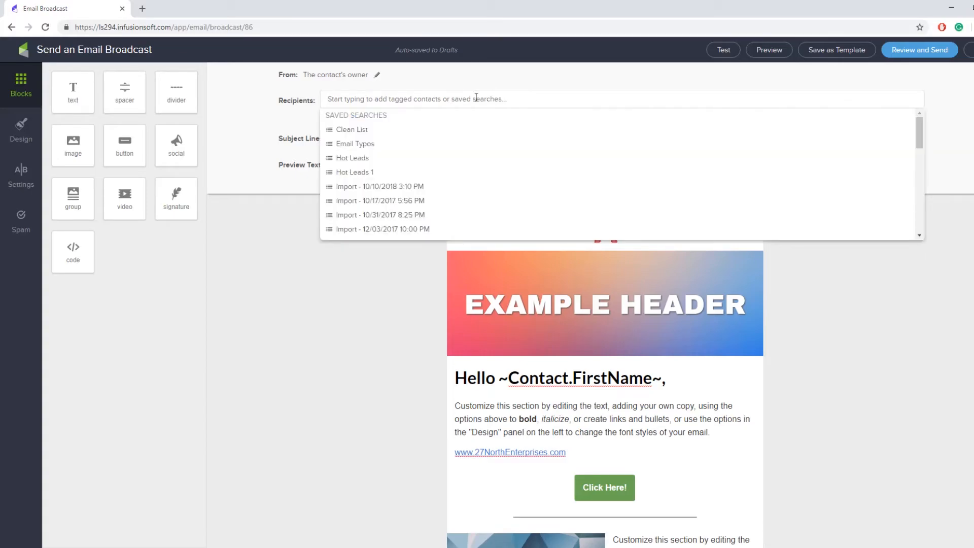
left_click(274, 107)
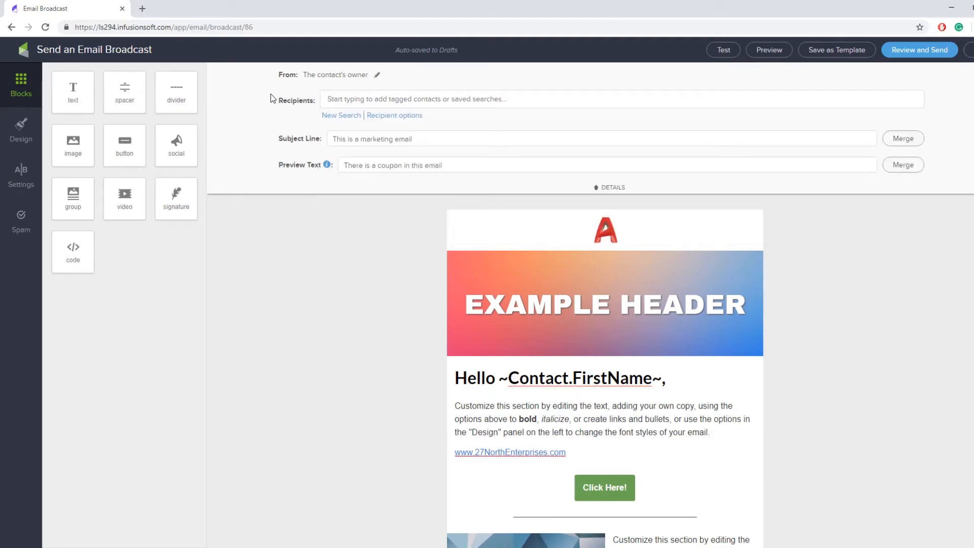
left_click(339, 115)
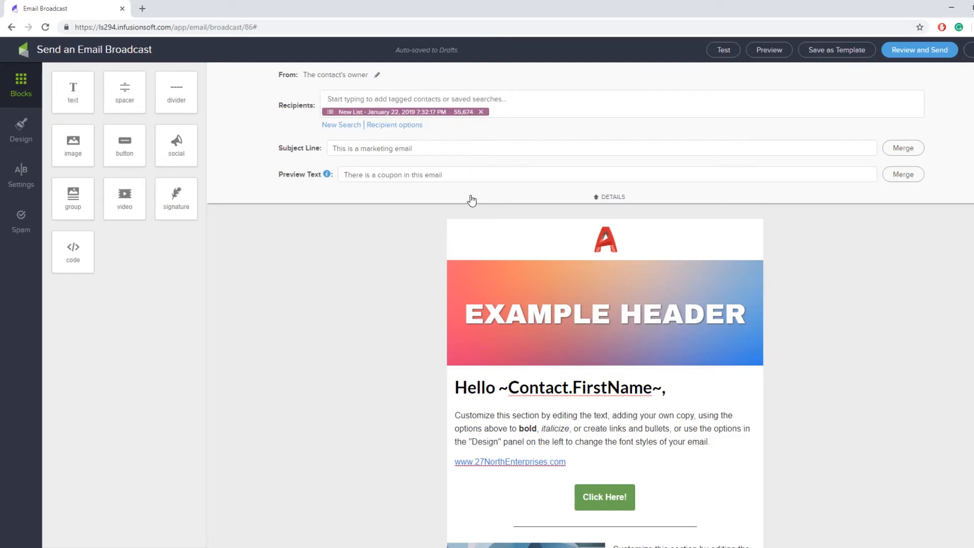
Remove the New List recipient group, leaving no recipients, and collapse DETAILS
left_click(499, 101)
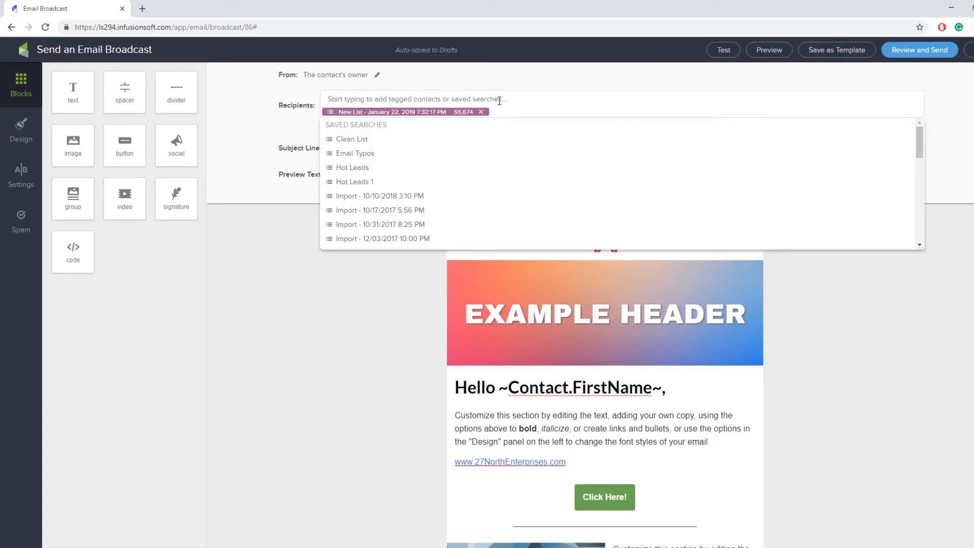
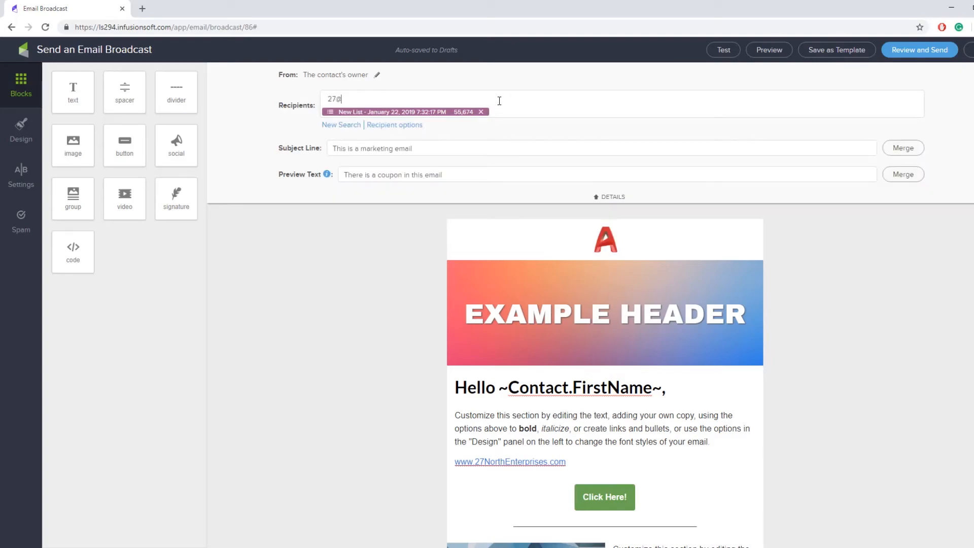
left_click(506, 142)
left_click(480, 112)
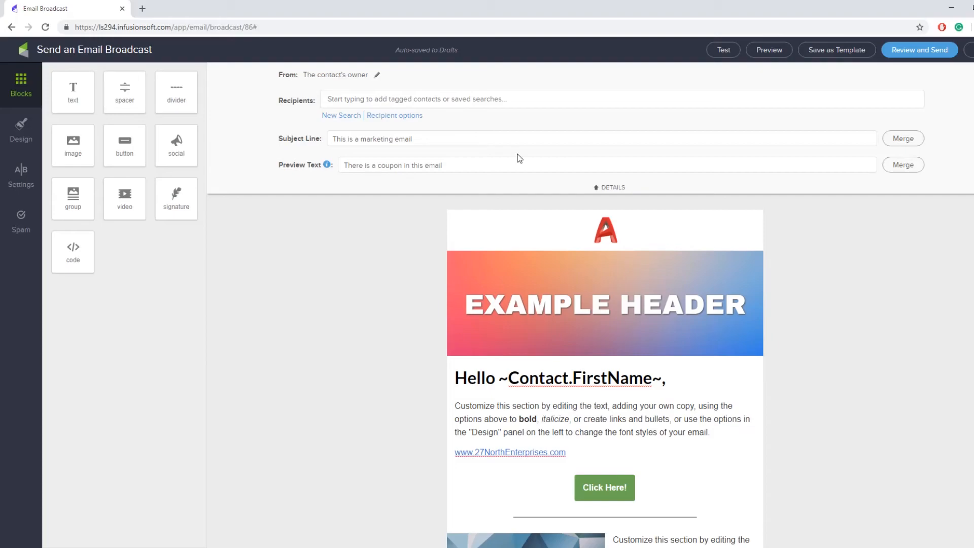
left_click(603, 191)
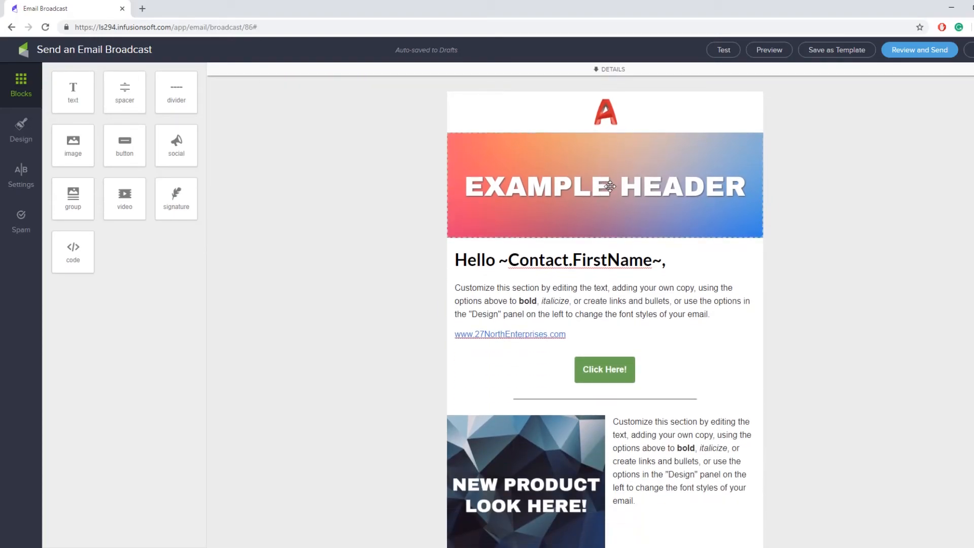
left_click(761, 53)
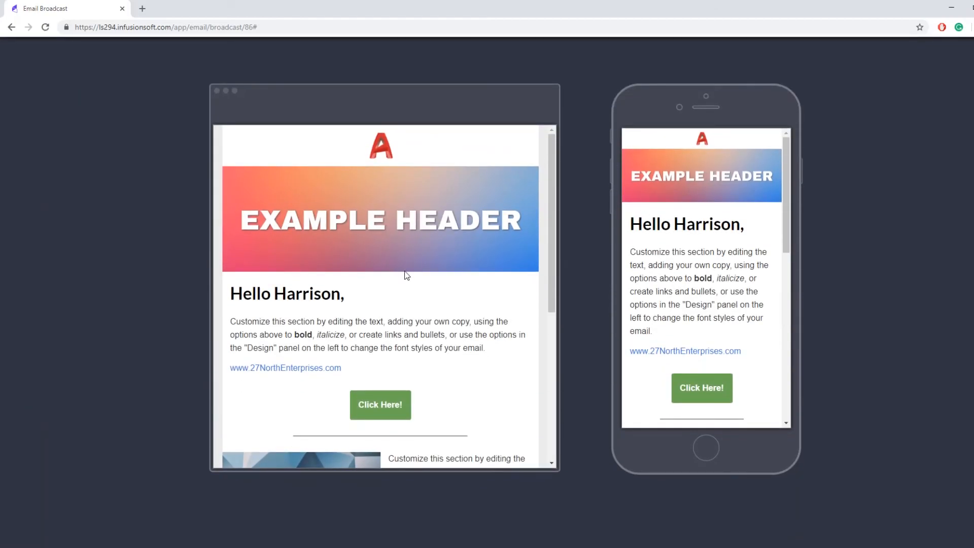
scroll(406, 274, "down", 8)
scroll(753, 239, "down", 8)
scroll(753, 240, "down", 3)
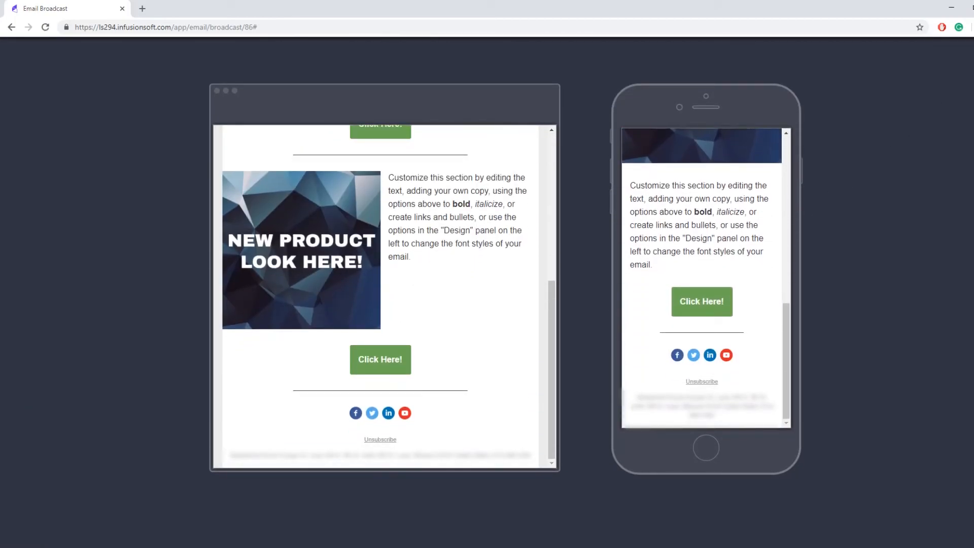
left_click(971, 84)
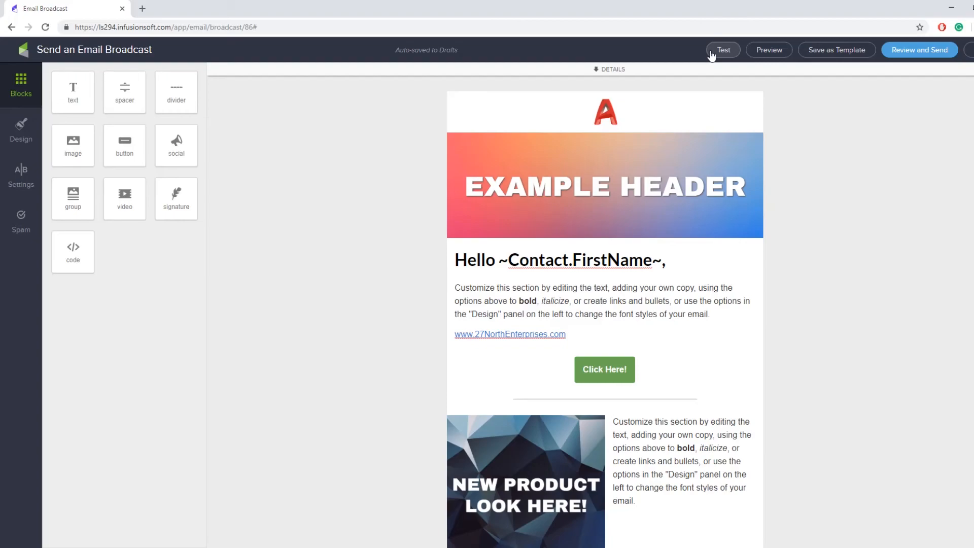
left_click(712, 52)
left_click(720, 53)
left_click(725, 53)
left_click(694, 76)
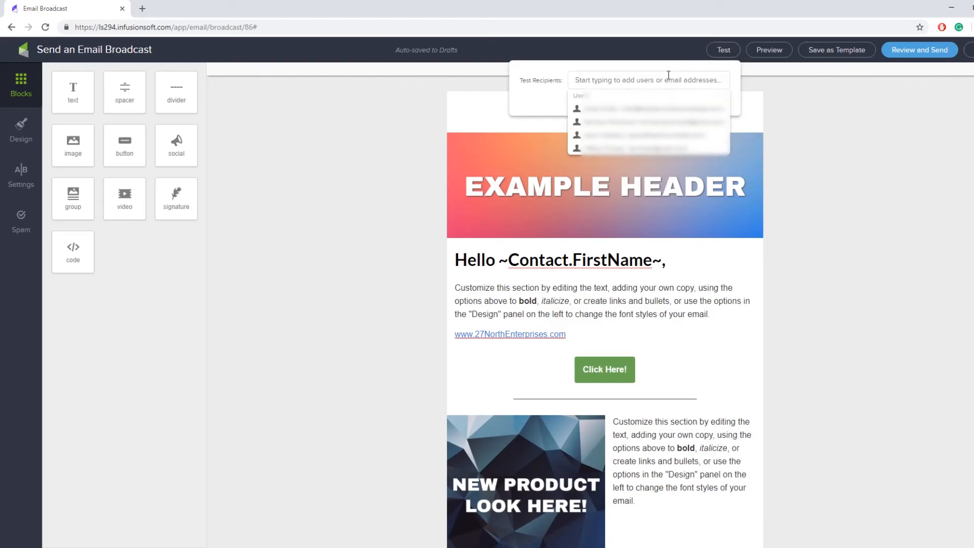
left_click(644, 122)
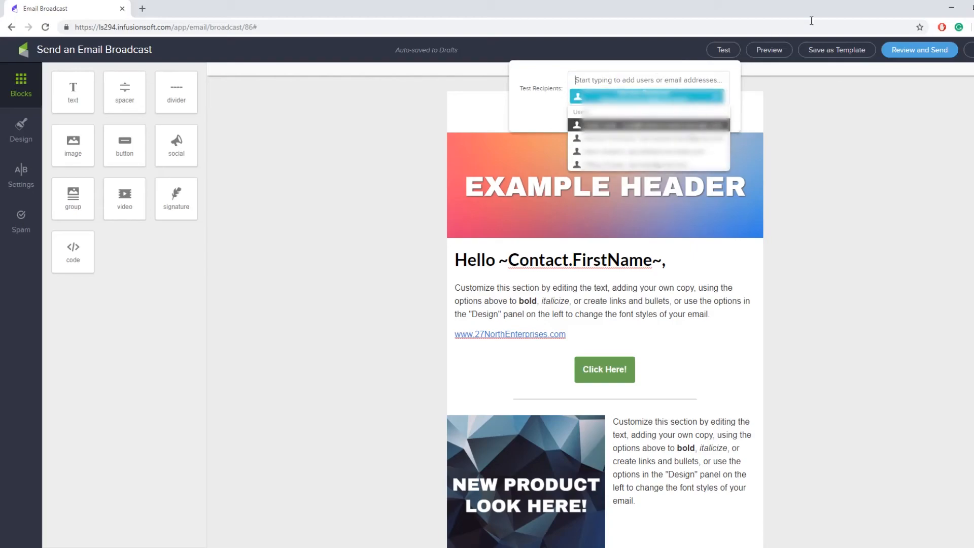
left_click(627, 73)
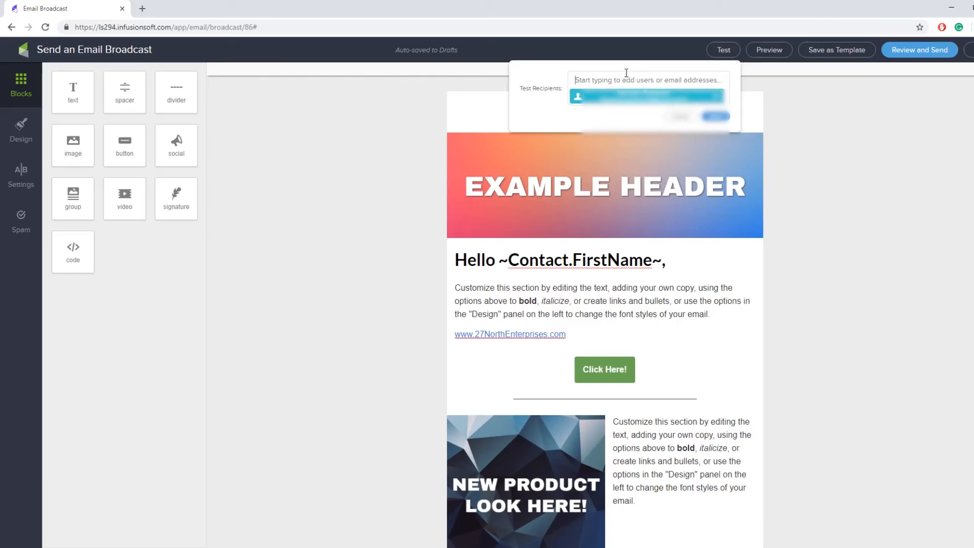
left_click(680, 118)
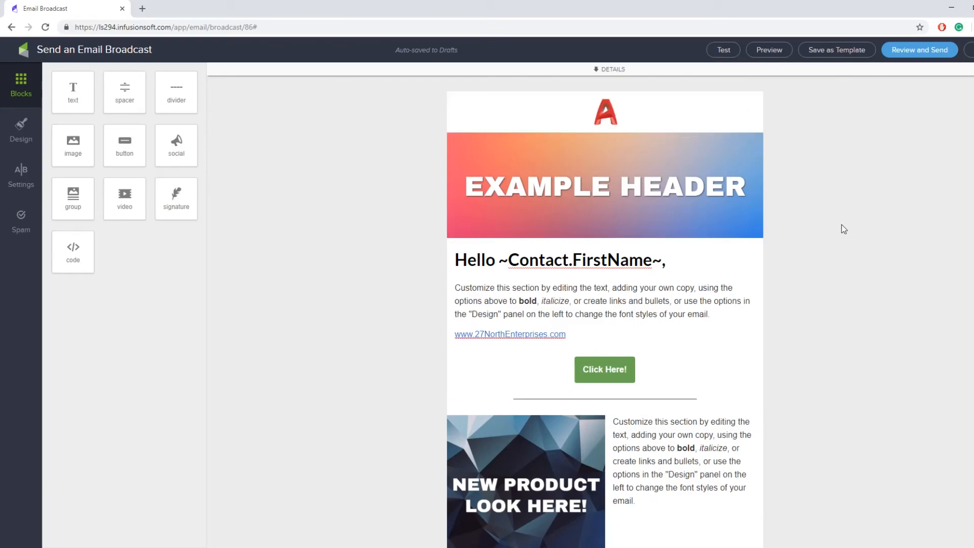
left_click(630, 70)
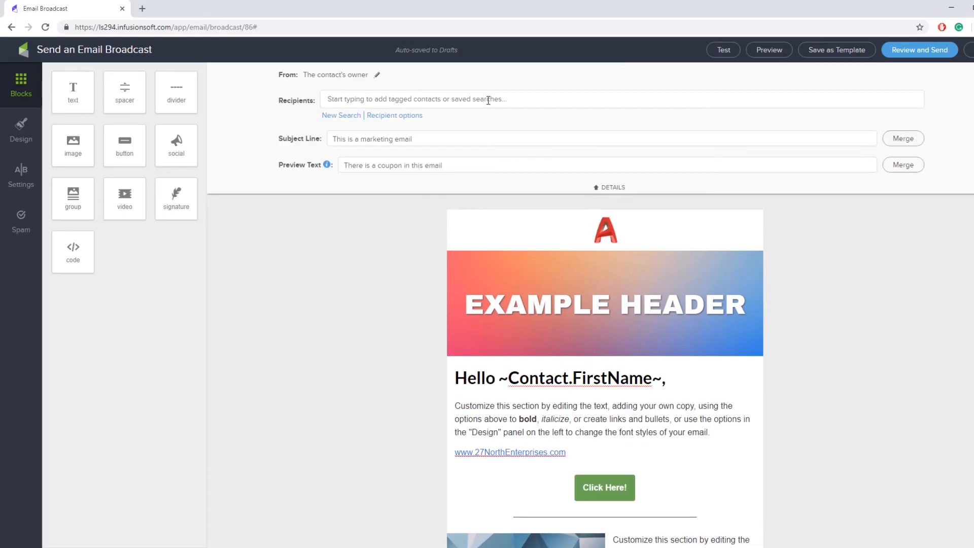
left_click(484, 98)
left_click(614, 189)
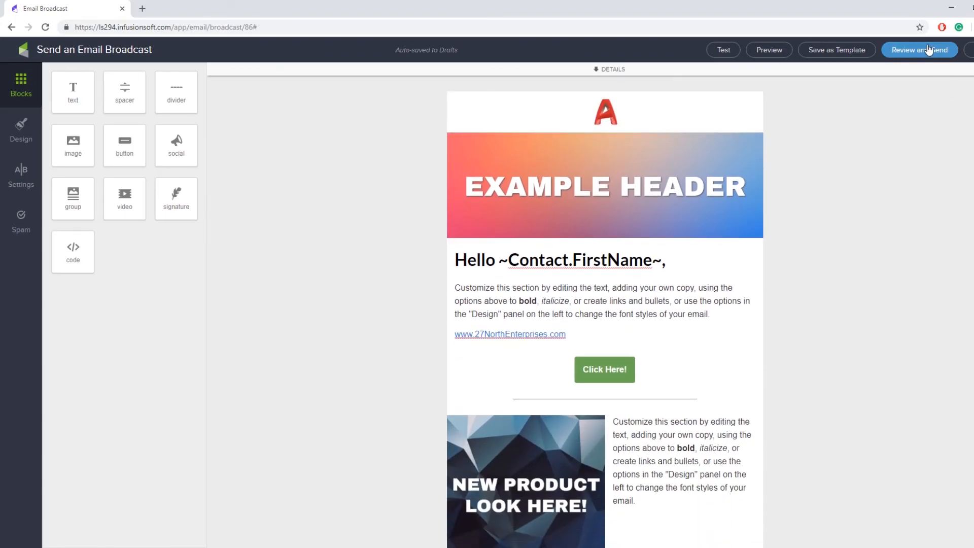